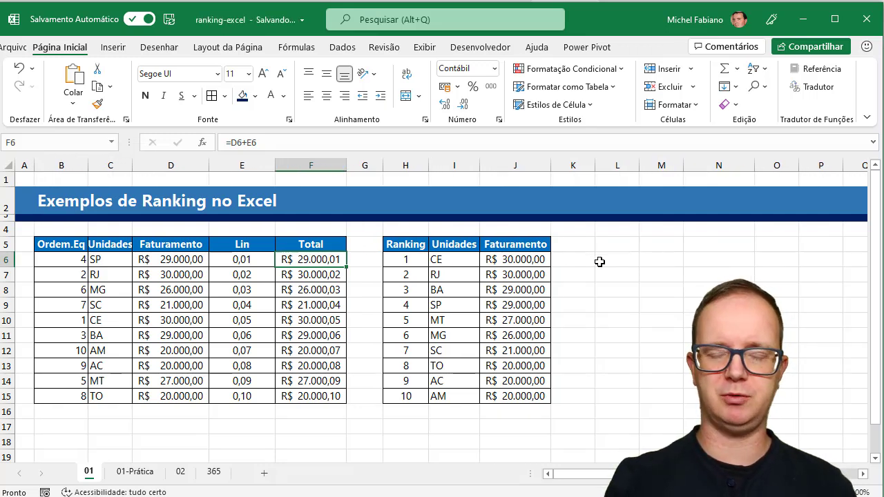
pyautogui.click(600, 263)
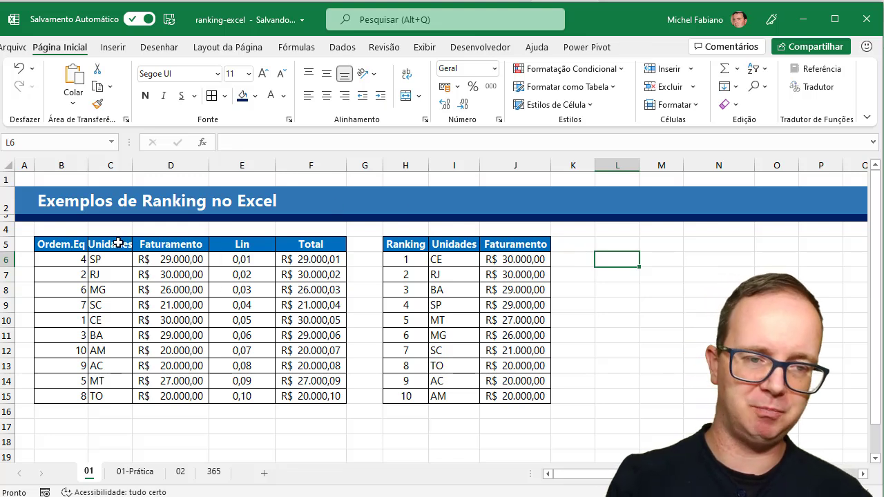
pyautogui.click(76, 257)
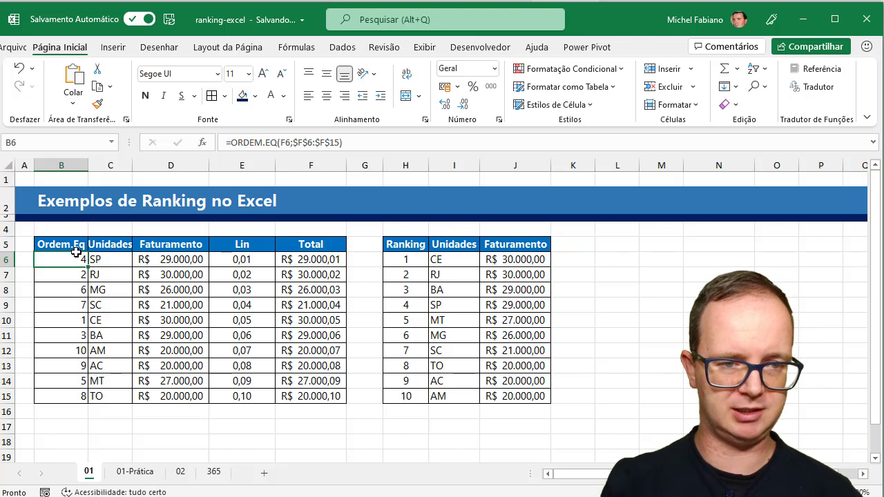
# Copy the Unidades and Faturamento columns (C5:D15) from sheet 01 and paste them at B2 of a new worksheet
pyautogui.moveTo(124, 243); pyautogui.dragTo(161, 397)
pyautogui.hotkey('ctrl', 'c')
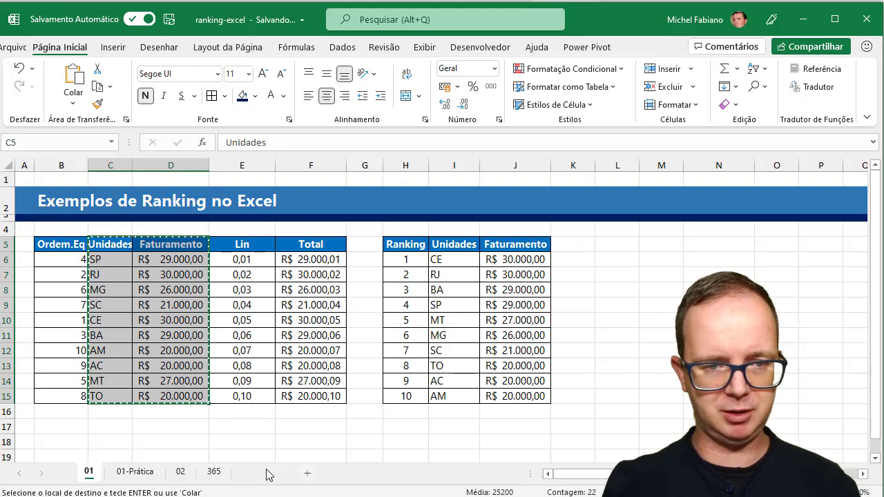
pyautogui.click(267, 474)
pyautogui.click(73, 193)
pyautogui.hotkey('ctrl', 'v')
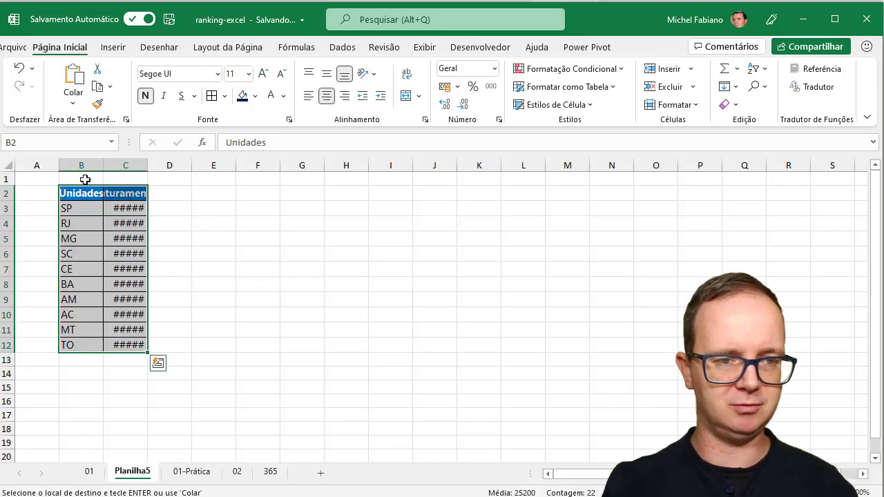
# Widen columns B and C so the pasted Unidades and Faturamento data fit, with a little extra width for Faturamento
pyautogui.doubleClick(100, 166)
pyautogui.doubleClick(153, 167)
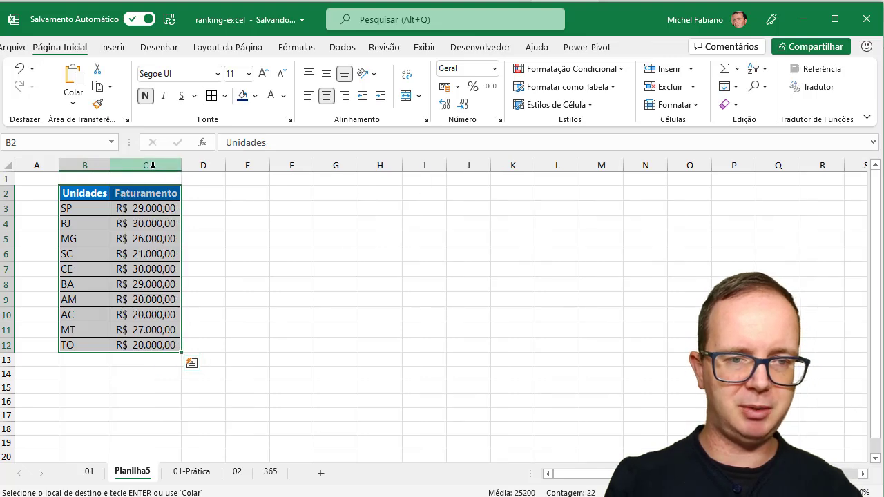
pyautogui.click(847, 492)
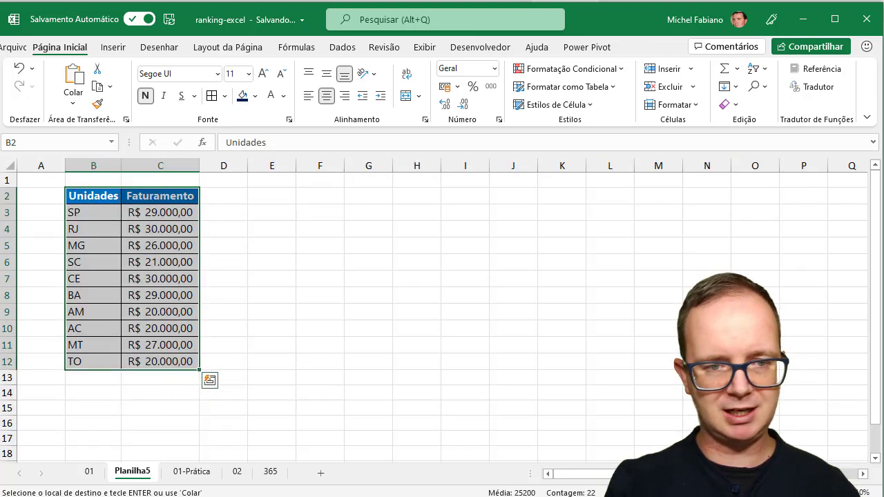
pyautogui.click(847, 493)
pyautogui.click(847, 492)
pyautogui.moveTo(241, 171); pyautogui.dragTo(250, 176)
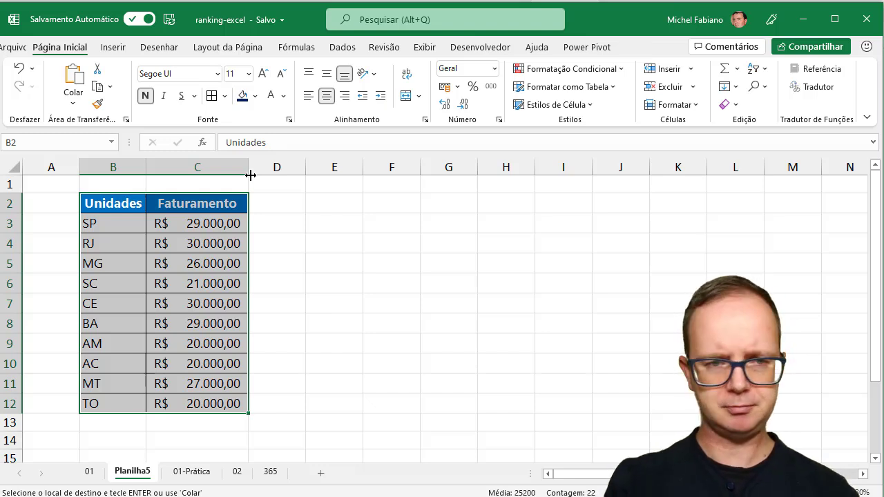
# Apply a custom sort to the table B2:C12 by Faturamento, using cell values in the order Do Maior para o Menor
pyautogui.moveTo(107, 199); pyautogui.dragTo(190, 406)
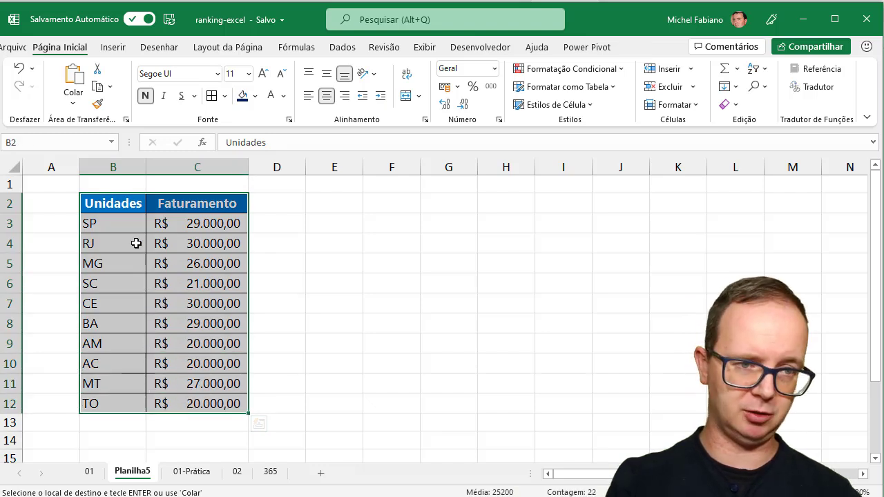
pyautogui.moveTo(128, 203); pyautogui.dragTo(203, 403)
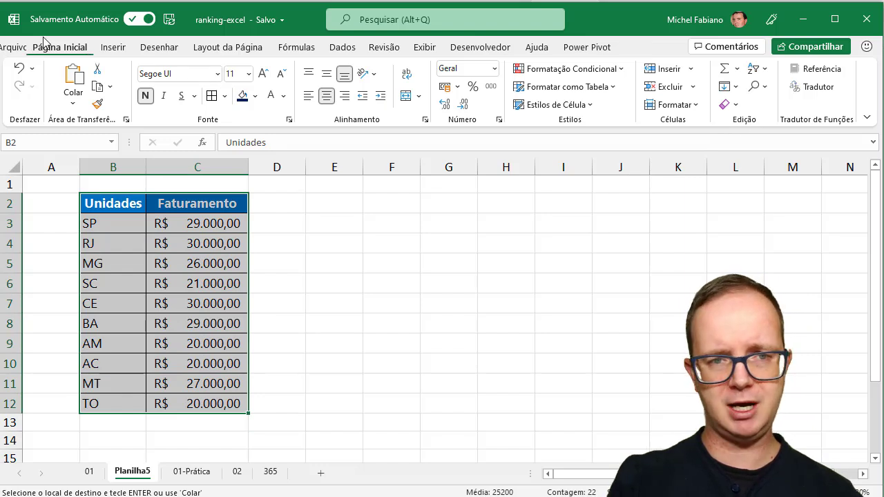
pyautogui.click(766, 69)
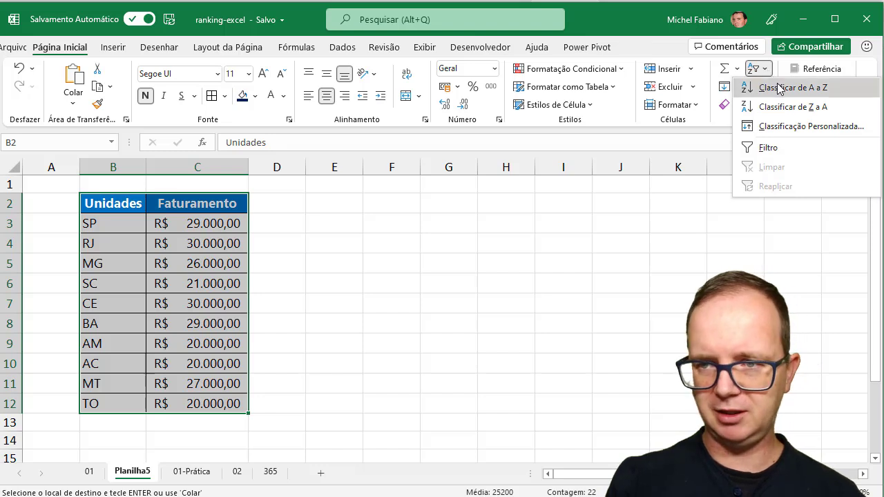
pyautogui.click(784, 127)
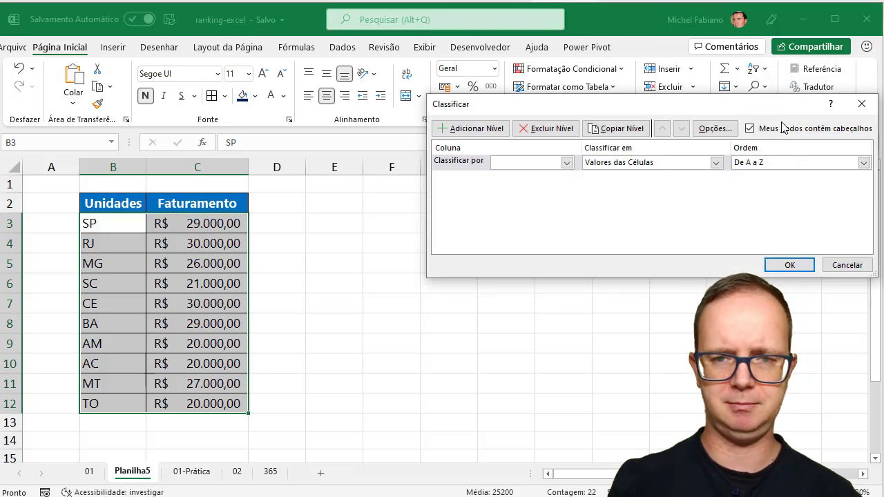
pyautogui.click(573, 164)
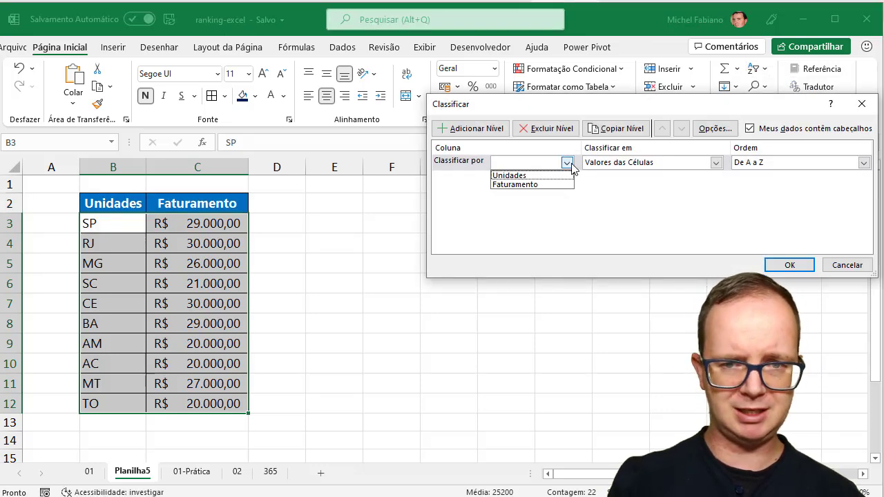
pyautogui.click(545, 185)
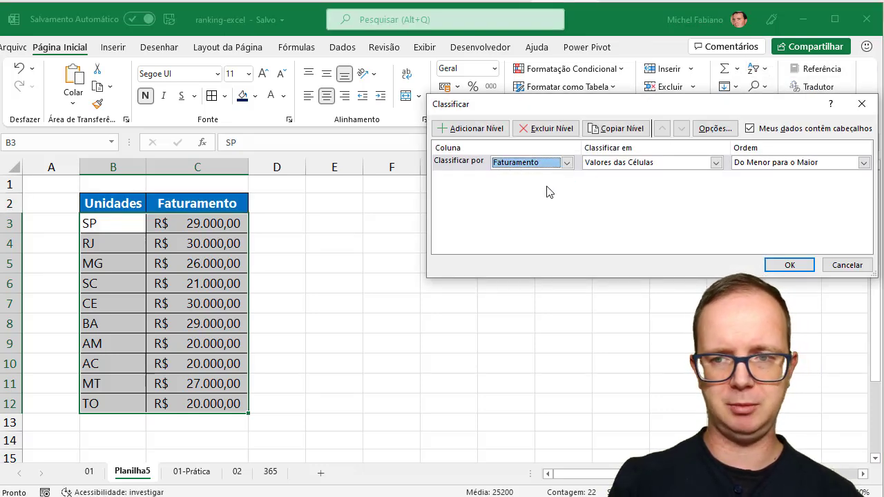
pyautogui.click(864, 164)
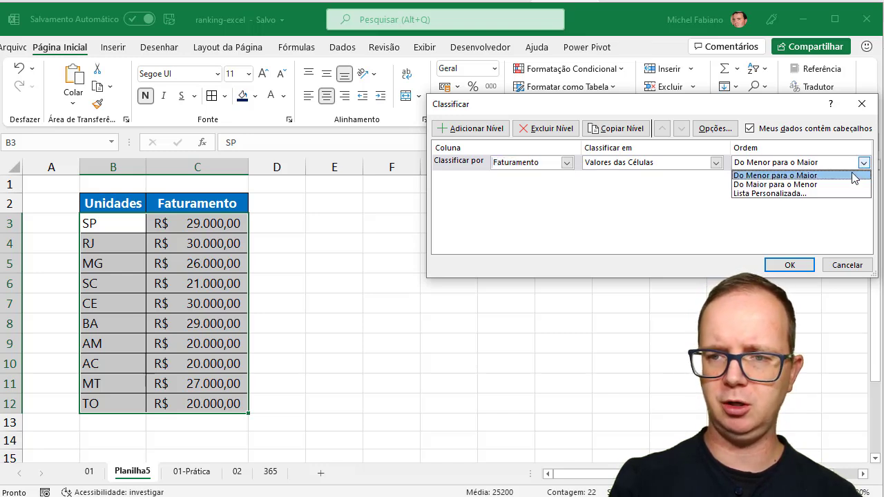
pyautogui.click(839, 185)
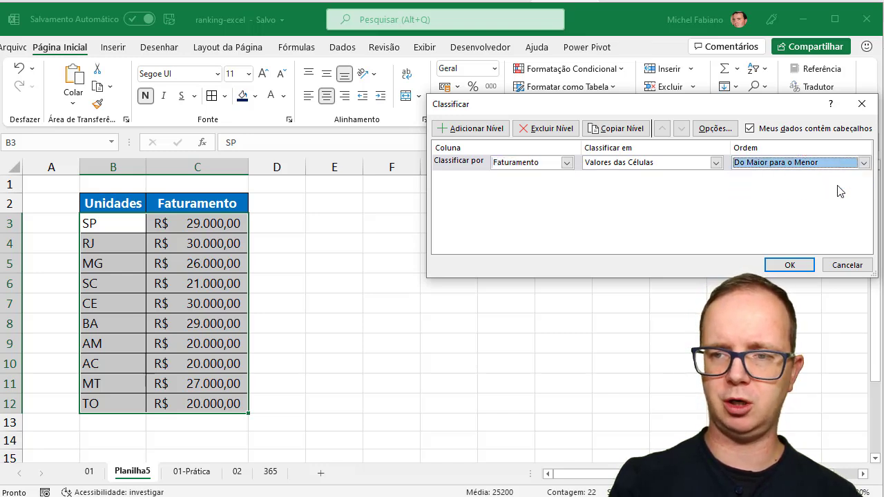
pyautogui.click(790, 266)
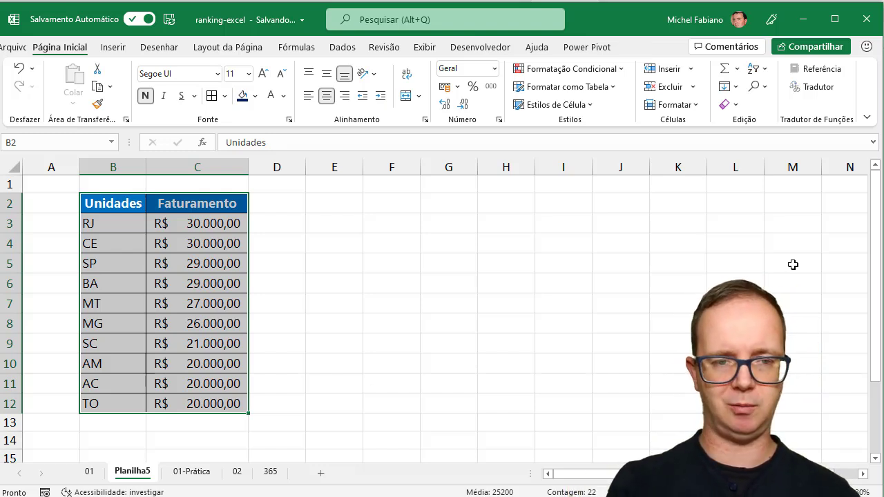
# Add filters to the table headers and re-sort Faturamento with them, first from smallest to largest, finally from largest to smallest
pyautogui.click(756, 68)
pyautogui.click(764, 147)
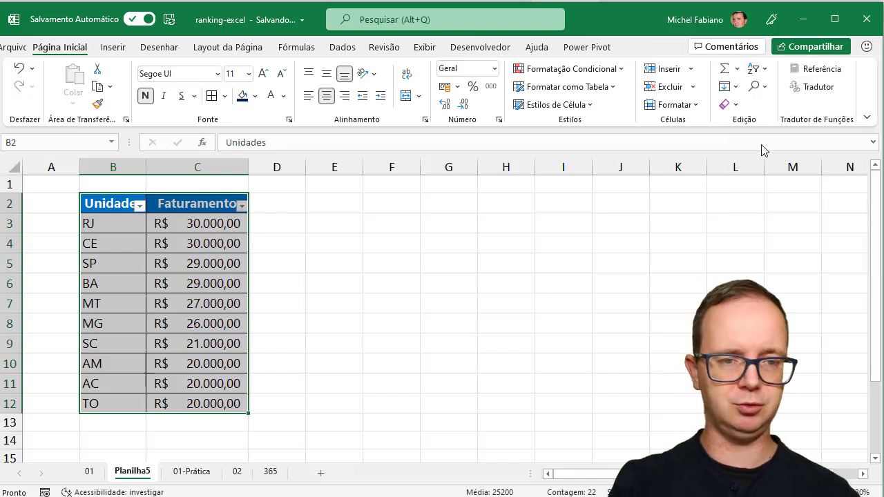
pyautogui.click(241, 207)
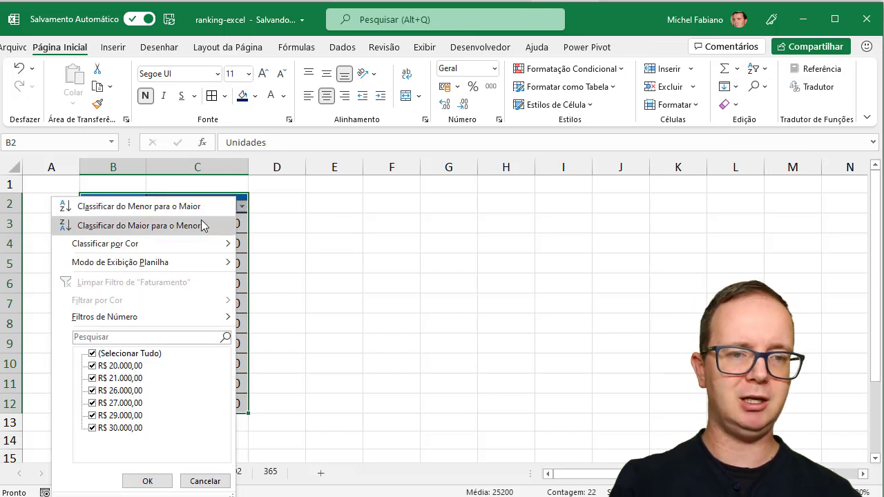
pyautogui.click(232, 210)
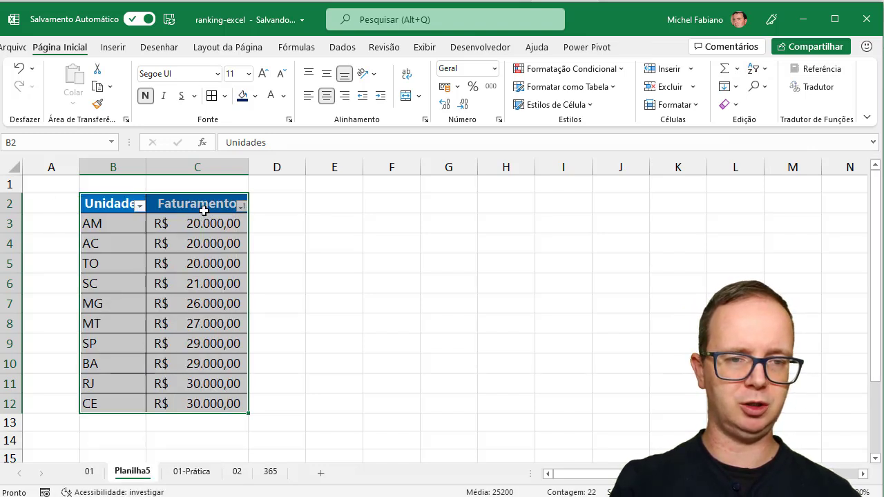
pyautogui.click(241, 206)
pyautogui.click(227, 226)
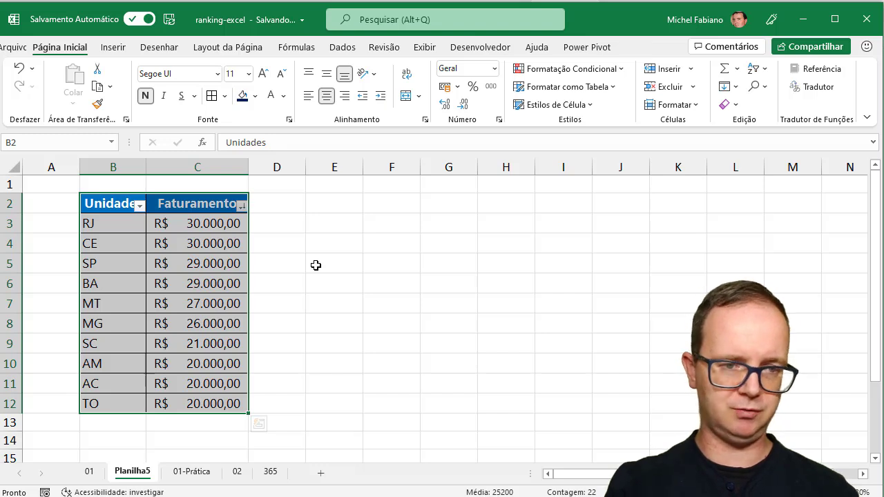
# Create a pivot table from B2:C12 at cell E2 of the existing sheet, with Unidades as rows and the sum of Faturamento as values
pyautogui.moveTo(125, 203); pyautogui.dragTo(204, 401)
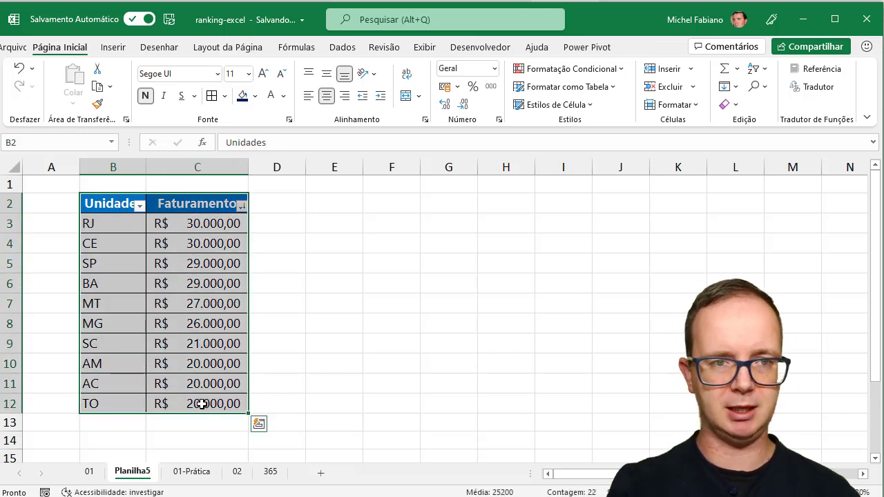
pyautogui.click(121, 49)
pyautogui.click(50, 103)
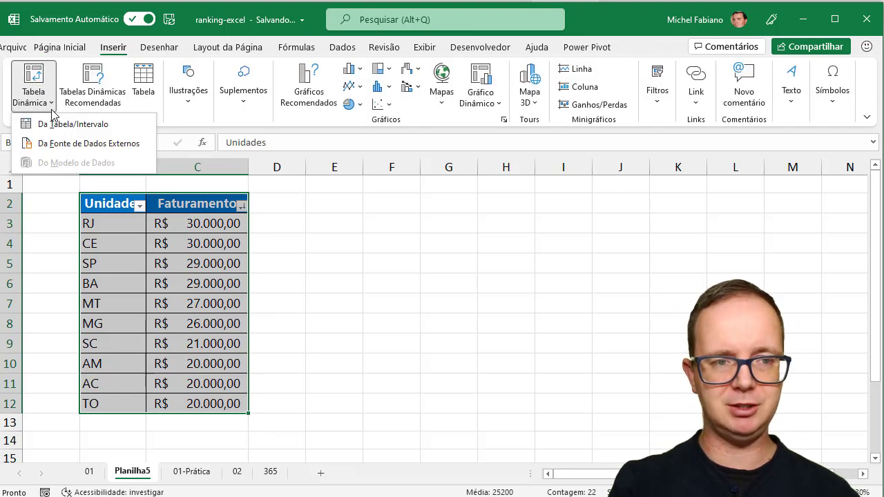
pyautogui.click(58, 125)
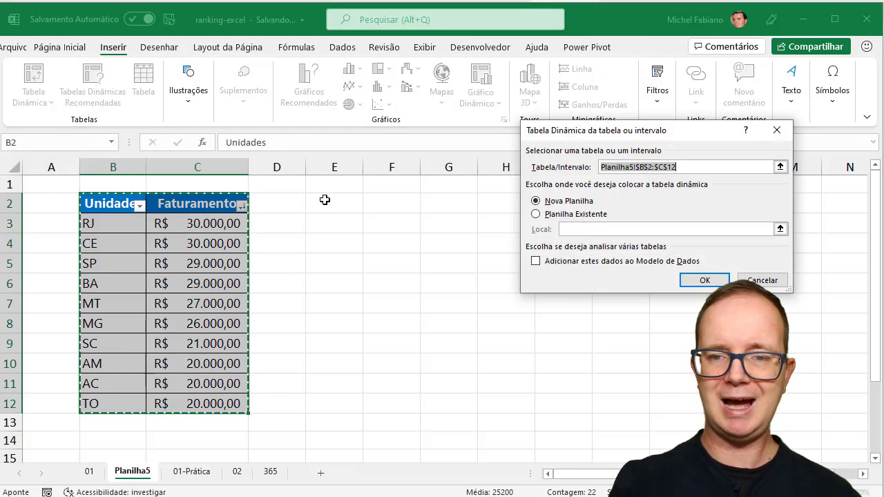
pyautogui.click(325, 200)
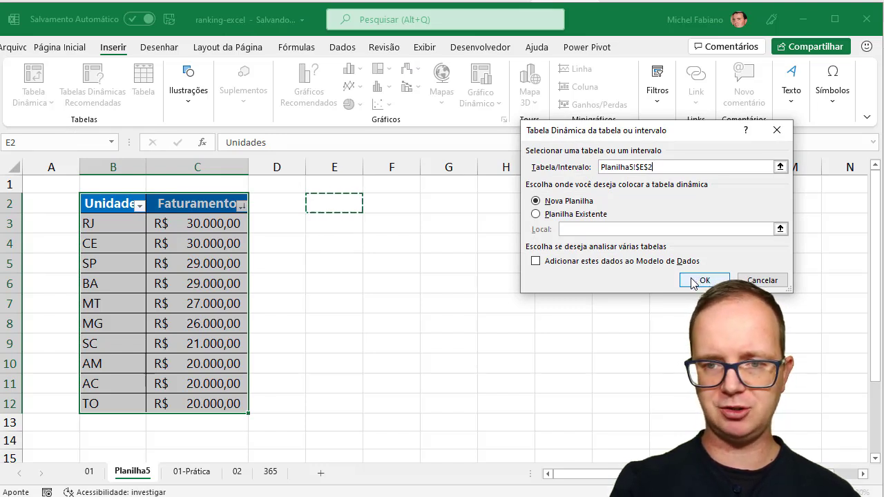
pyautogui.click(595, 215)
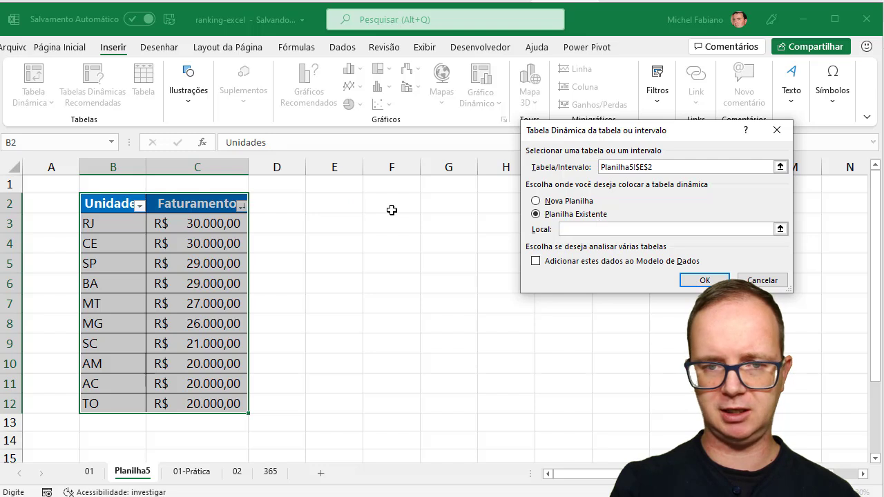
pyautogui.click(339, 201)
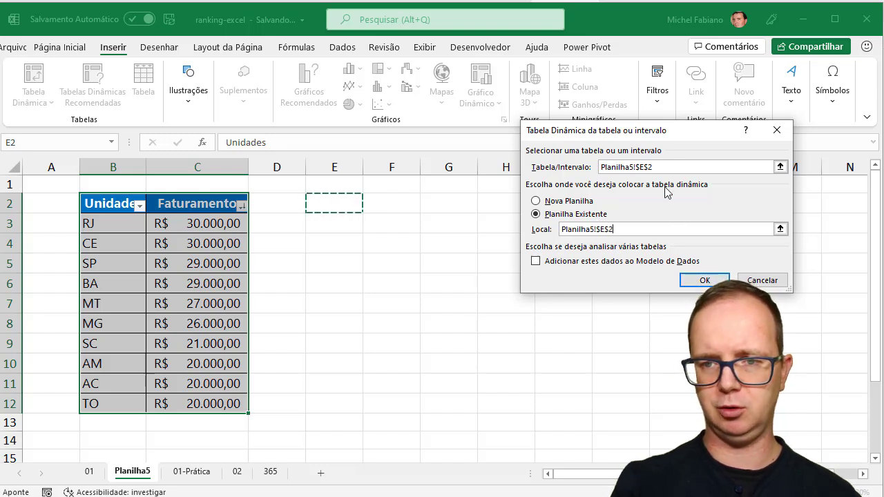
pyautogui.moveTo(670, 167); pyautogui.dragTo(596, 156)
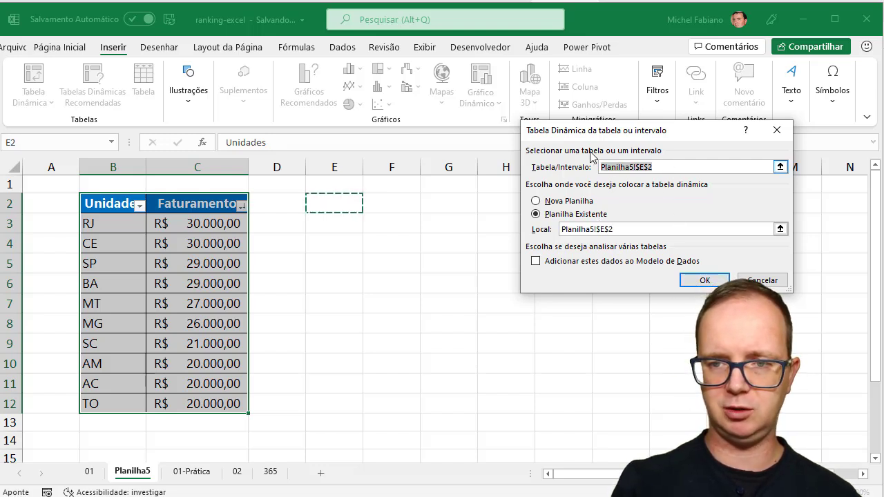
pyautogui.moveTo(110, 203); pyautogui.dragTo(232, 406)
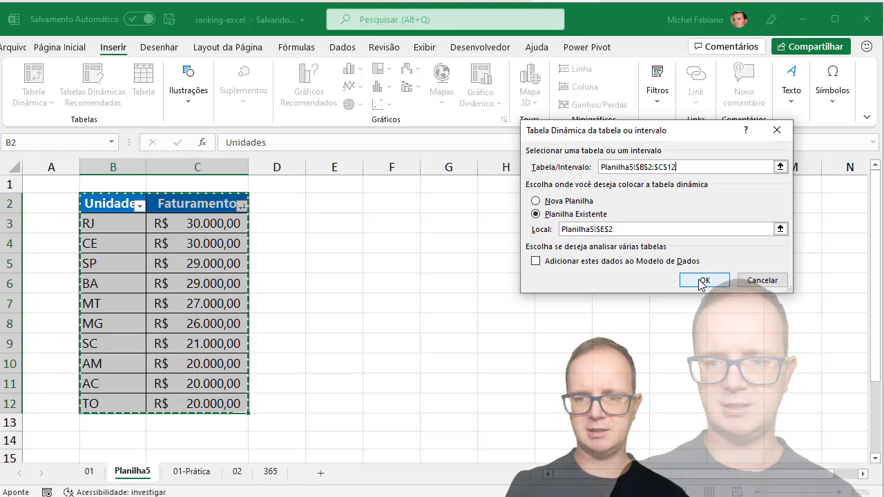
pyautogui.click(701, 281)
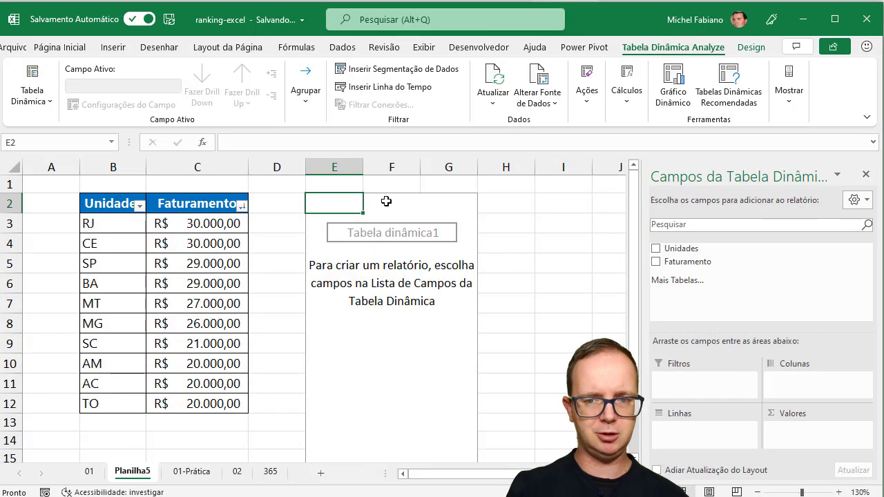
pyautogui.moveTo(691, 248); pyautogui.dragTo(712, 432)
pyautogui.moveTo(691, 261); pyautogui.dragTo(801, 437)
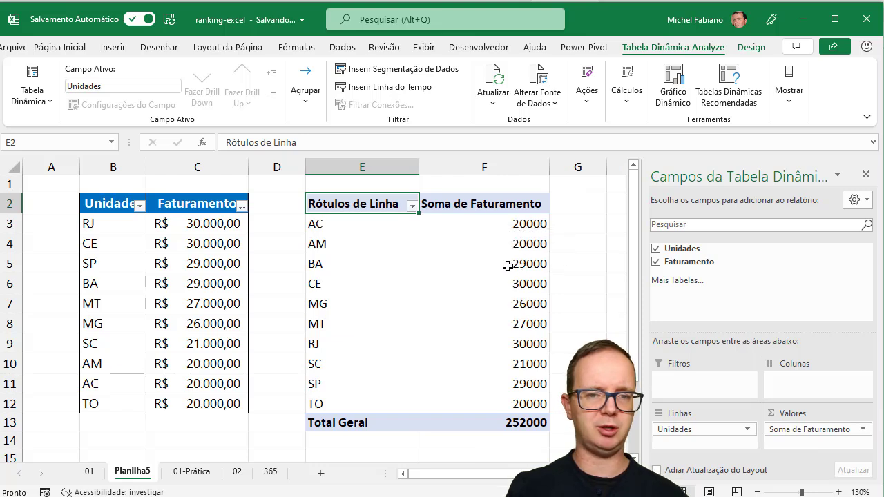
# Filter the pivot table's Unidades with a top-items value filter showing the Primeiros 3 Itens by Soma de Faturamento
pyautogui.click(412, 206)
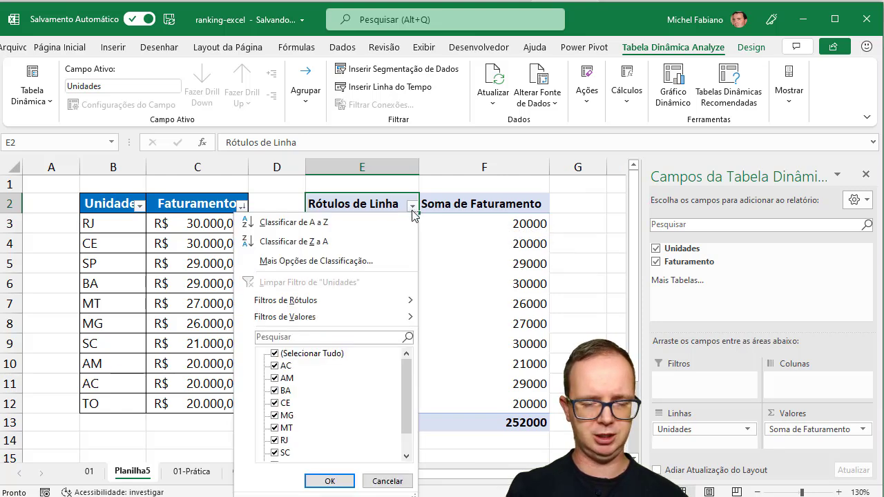
pyautogui.moveTo(405, 321)
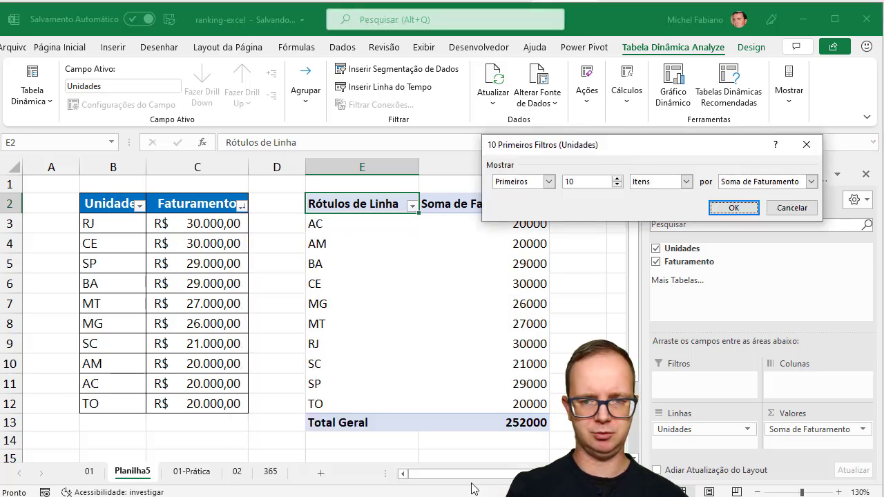
pyautogui.doubleClick(605, 183)
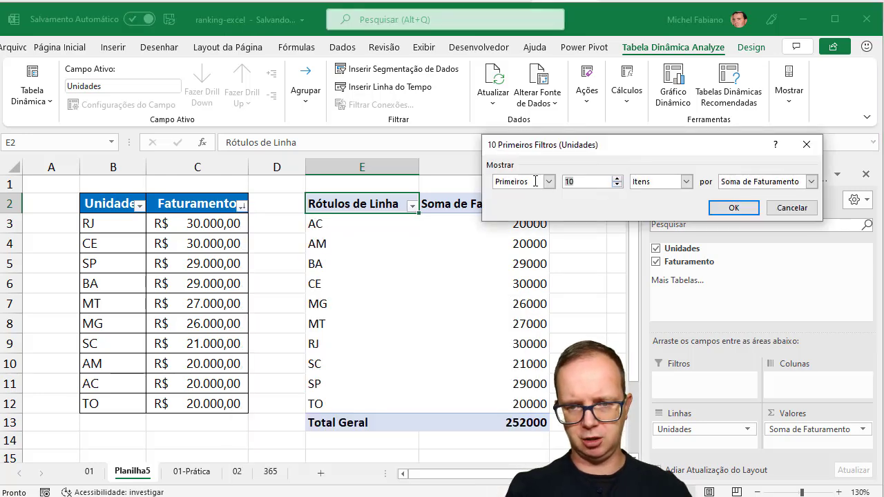
pyautogui.write('3')
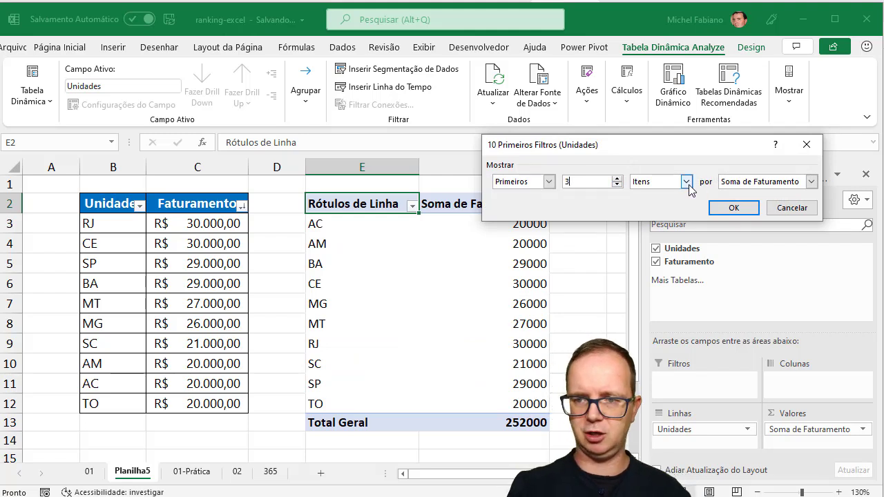
pyautogui.click(734, 208)
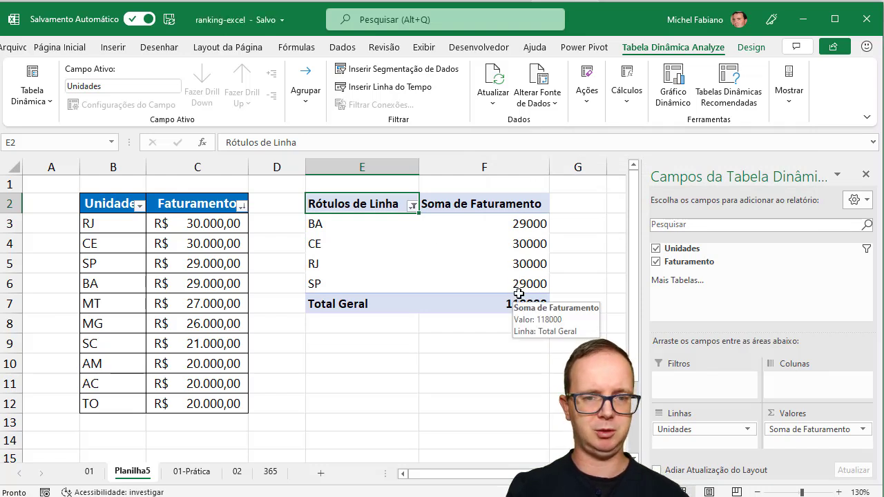
# Sort the pivot table's Unidades in descending order by Soma de Faturamento
pyautogui.click(412, 206)
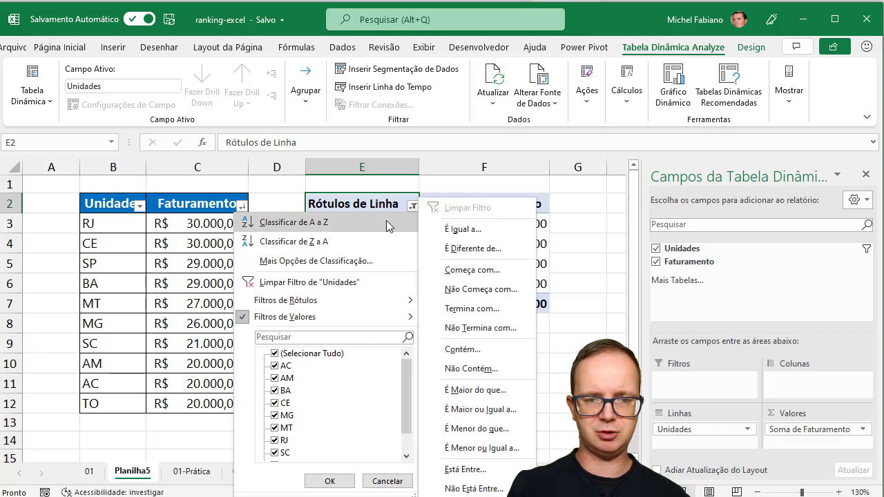
pyautogui.click(369, 261)
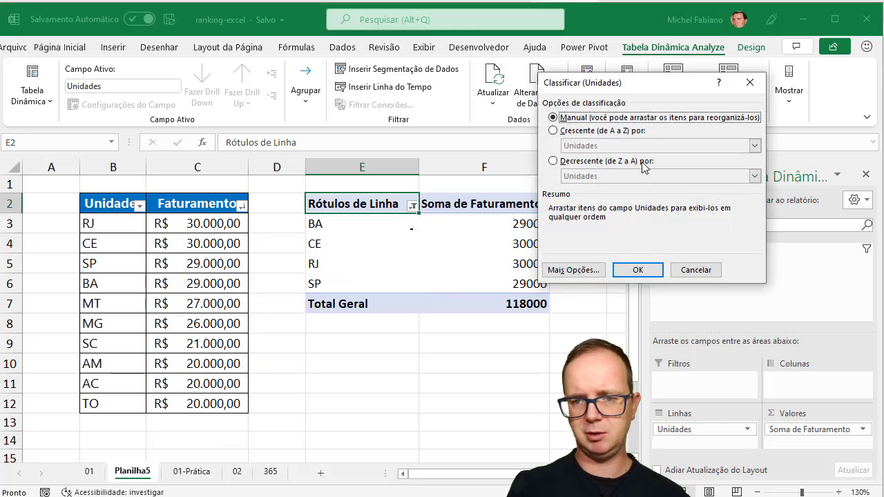
pyautogui.click(619, 162)
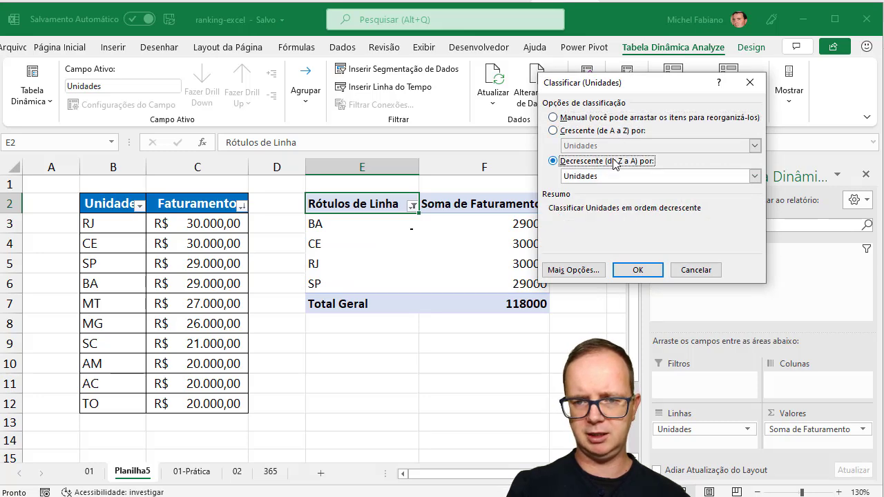
pyautogui.click(757, 177)
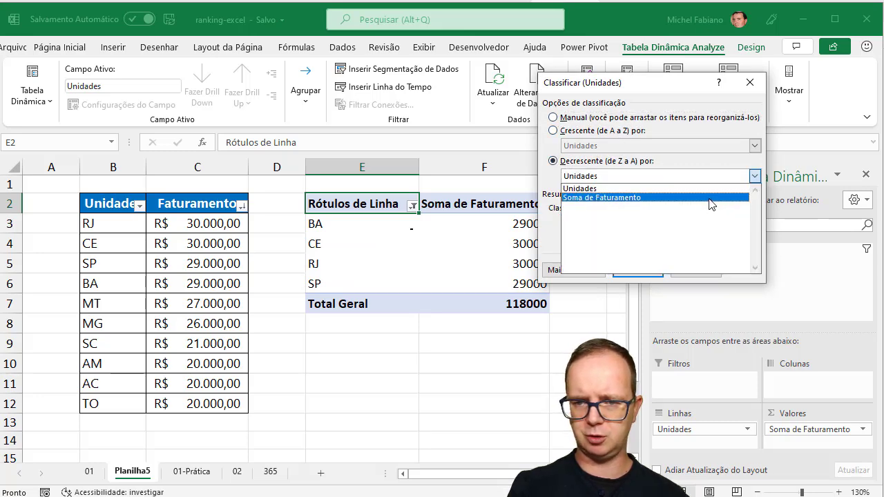
pyautogui.click(712, 200)
pyautogui.click(637, 270)
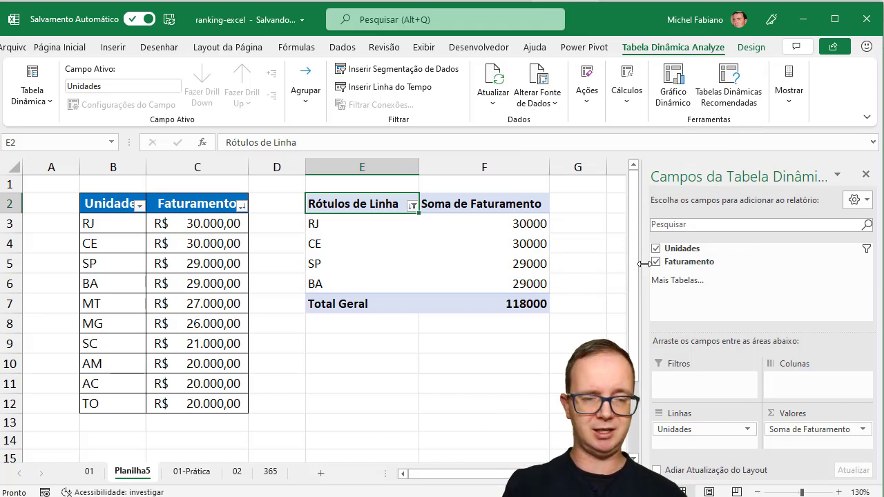
# Change SP's Faturamento in C5 to 40.000 and refresh the pivot table
pyautogui.click(205, 266)
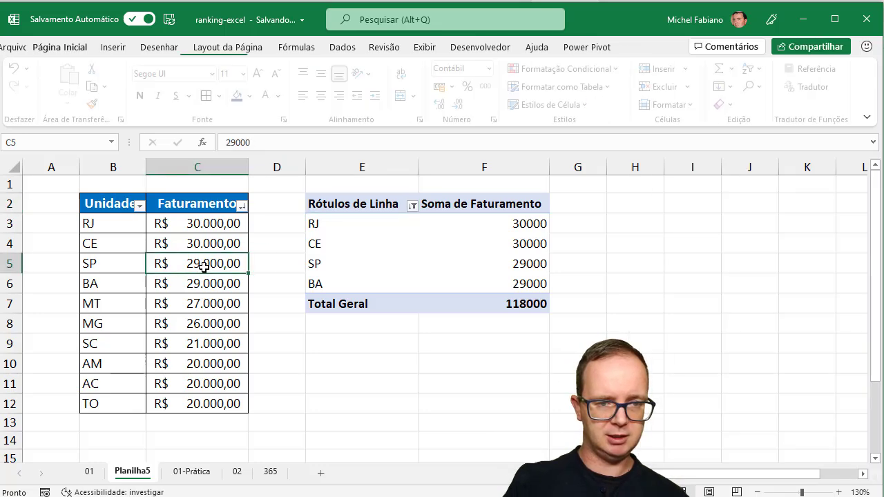
pyautogui.write('40.000')
pyautogui.press('Return')
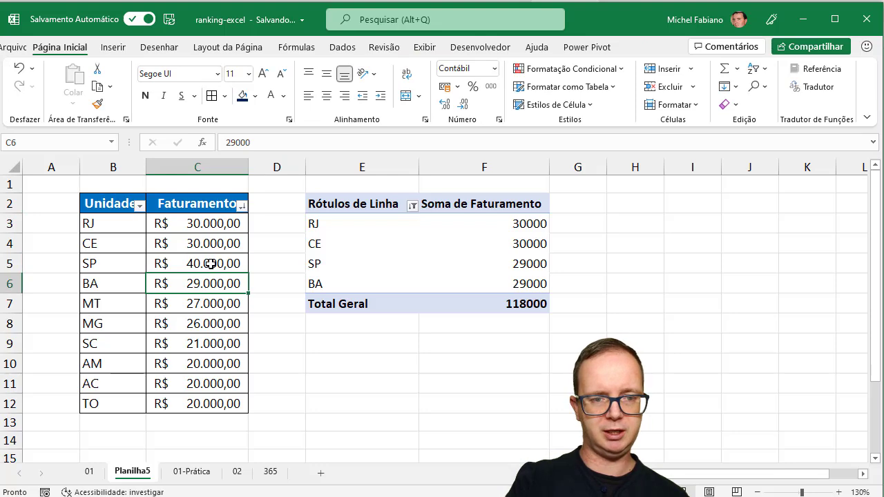
pyautogui.click(484, 237)
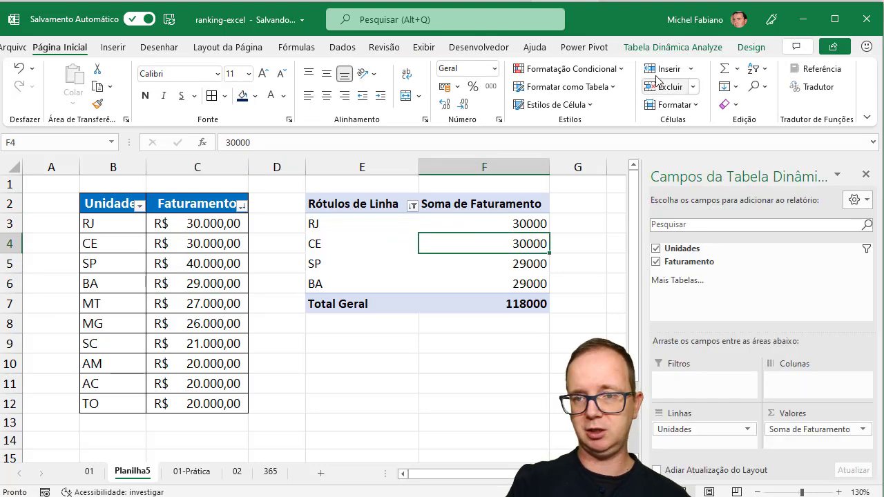
pyautogui.click(712, 48)
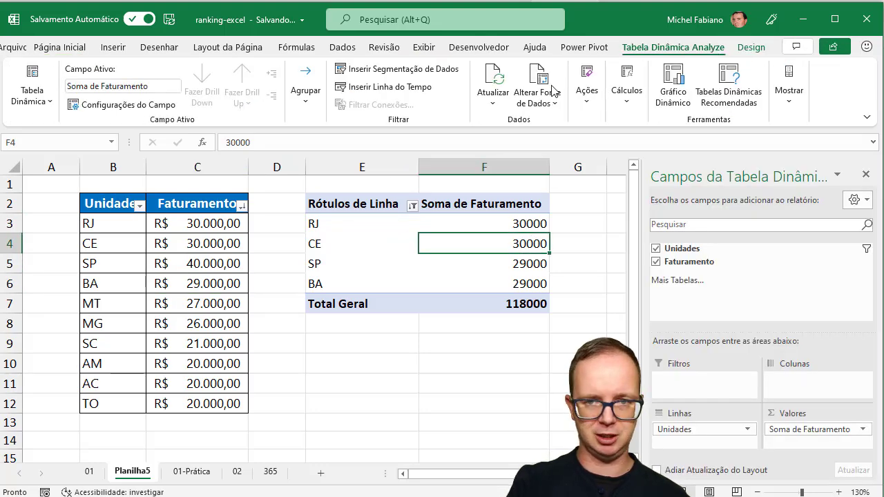
pyautogui.click(493, 97)
pyautogui.click(507, 178)
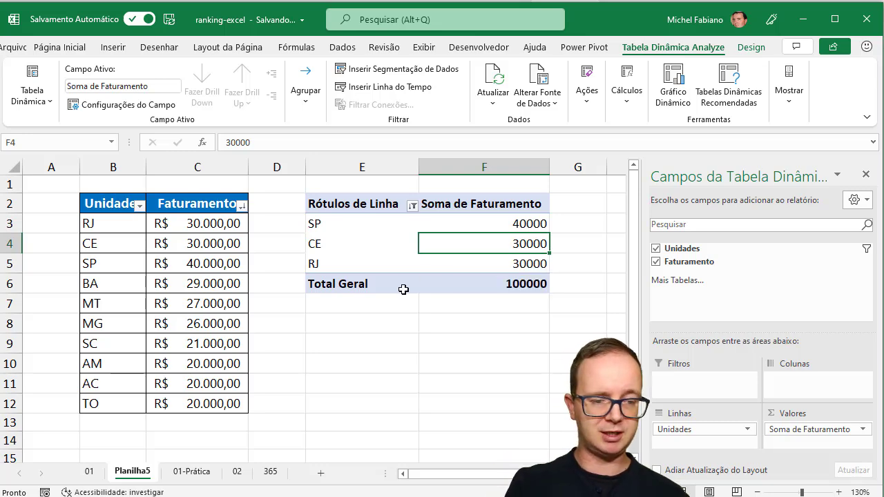
# On the 01-Prática sheet, enter =LIN(A1)/100 in E6 and fill it down the Lin column to E15
pyautogui.click(87, 473)
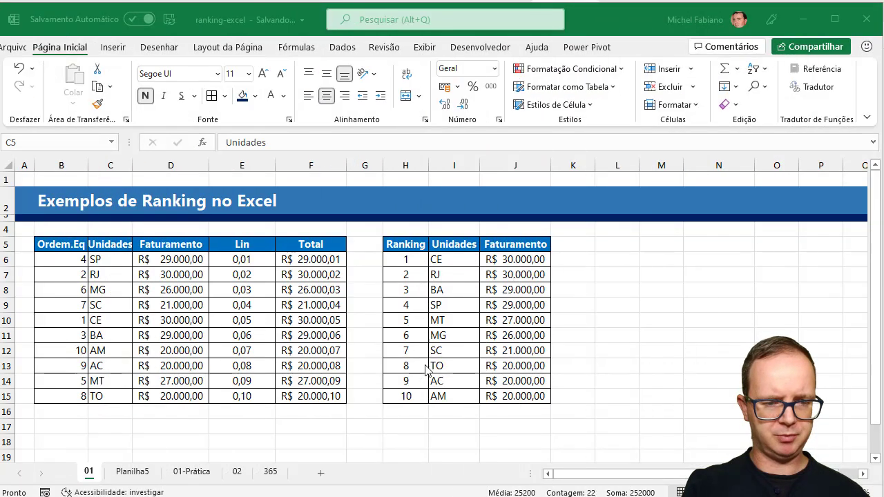
pyautogui.click(193, 472)
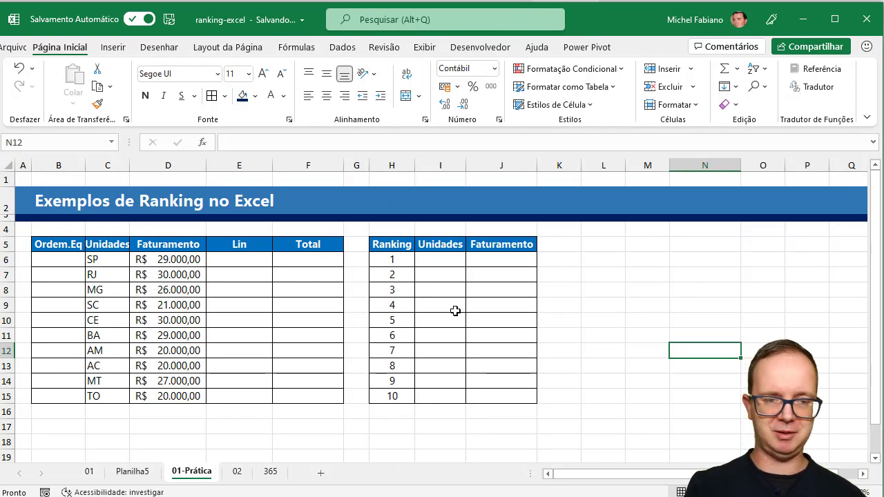
pyautogui.click(253, 261)
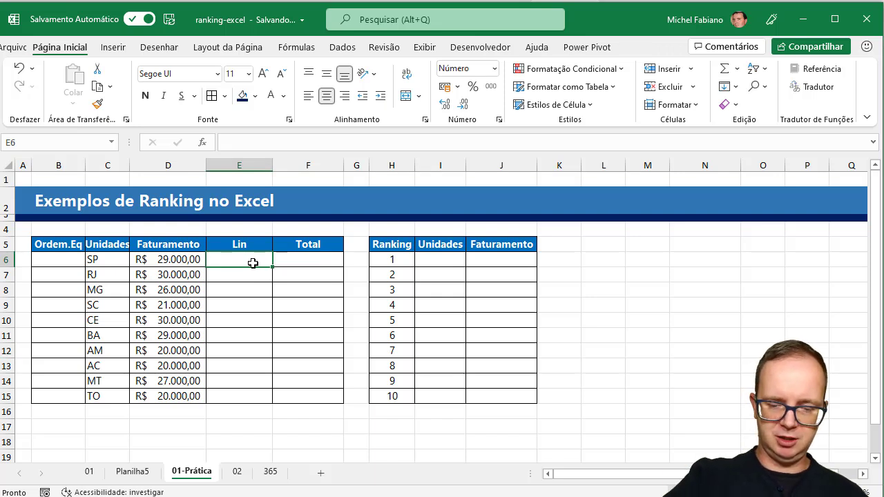
pyautogui.write('=lin(a1')
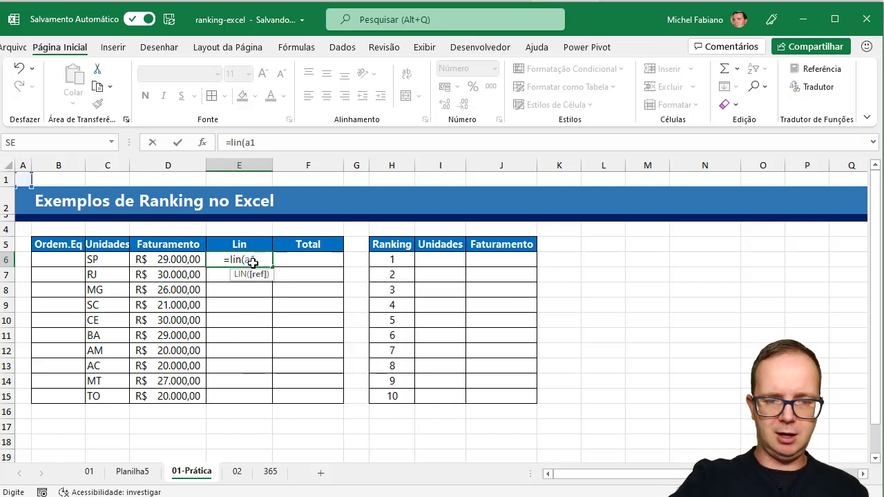
pyautogui.write(')/1000')
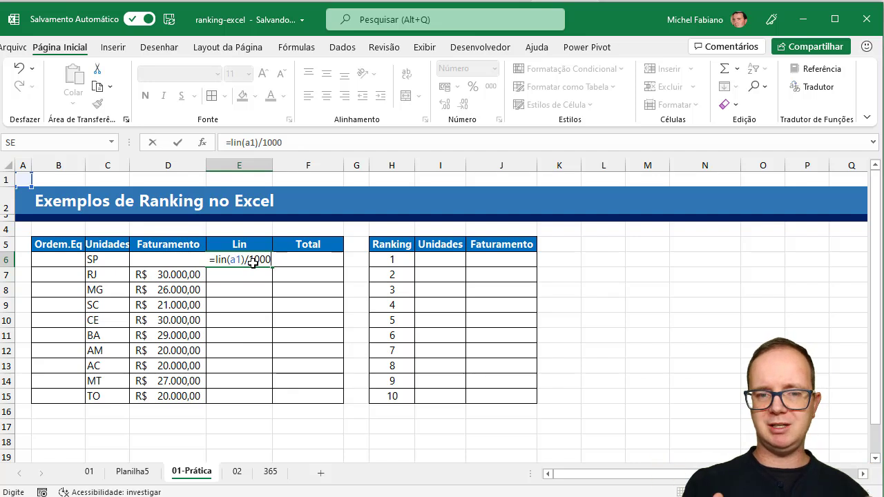
pyautogui.press('BackSpace')
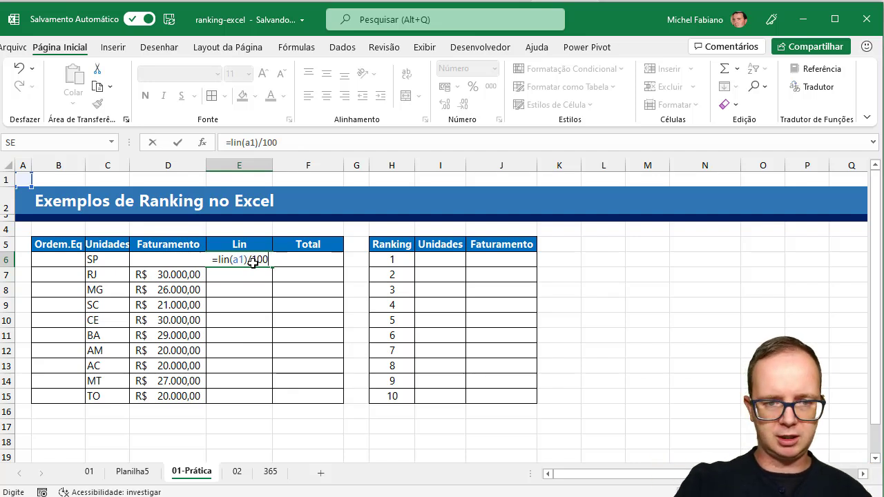
pyautogui.press('Return')
pyautogui.click(253, 262)
pyautogui.moveTo(274, 267); pyautogui.dragTo(245, 401)
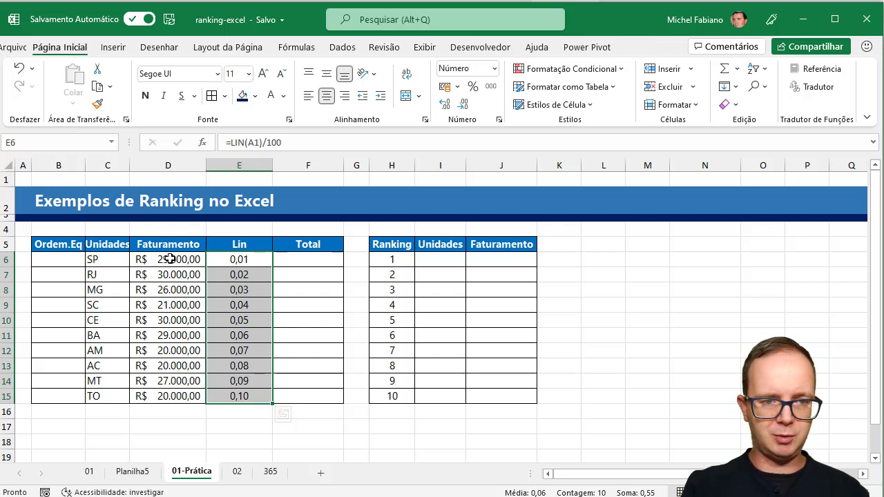
# Compare the Faturamento entries of RJ and CE, and review the Lin values in E6:E15
pyautogui.click(321, 260)
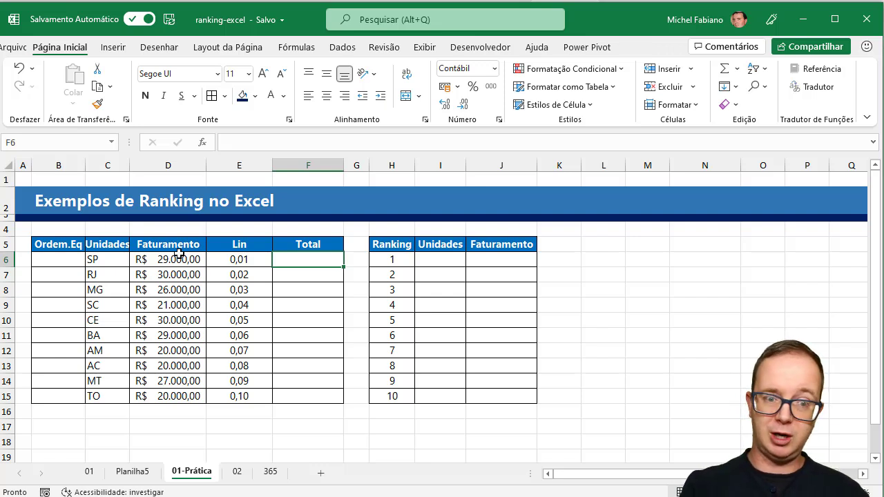
pyautogui.moveTo(186, 274); pyautogui.dragTo(119, 275)
pyautogui.click(140, 324)
pyautogui.moveTo(139, 324); pyautogui.dragTo(122, 322)
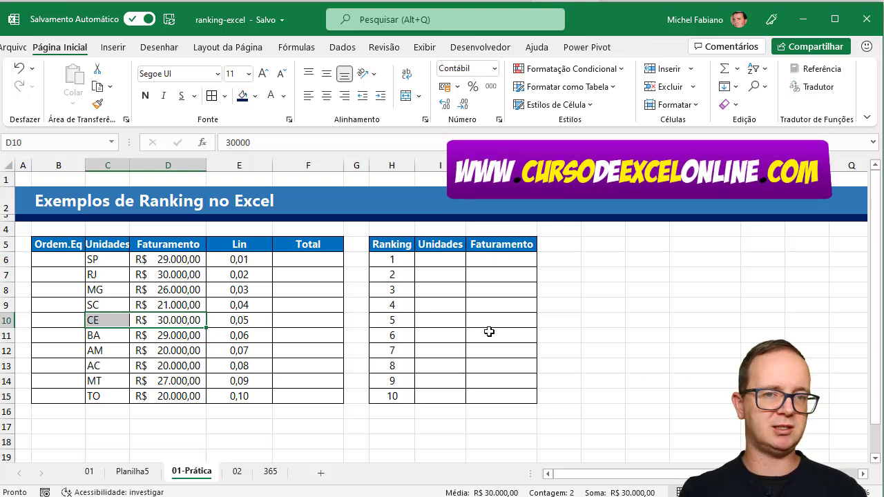
pyautogui.click(233, 257)
pyautogui.moveTo(233, 257); pyautogui.dragTo(232, 396)
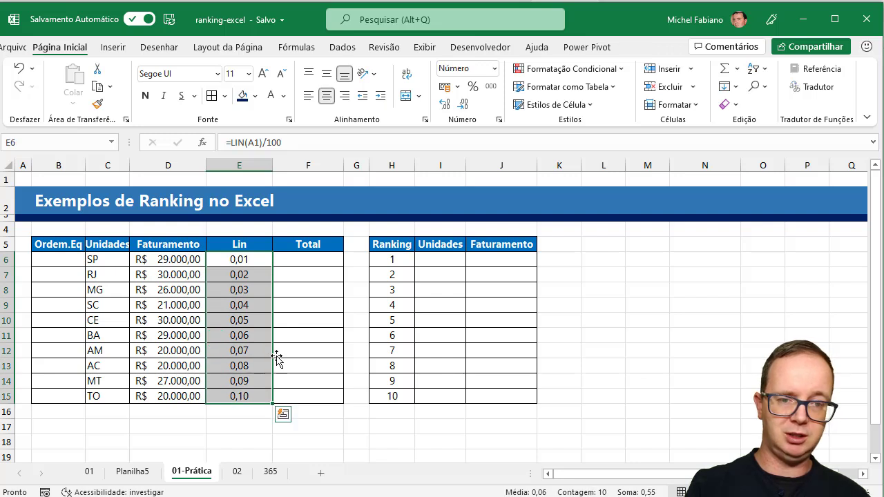
# Enter =D6+E6 in F6 and fill it down the Total column to F15
pyautogui.click(320, 259)
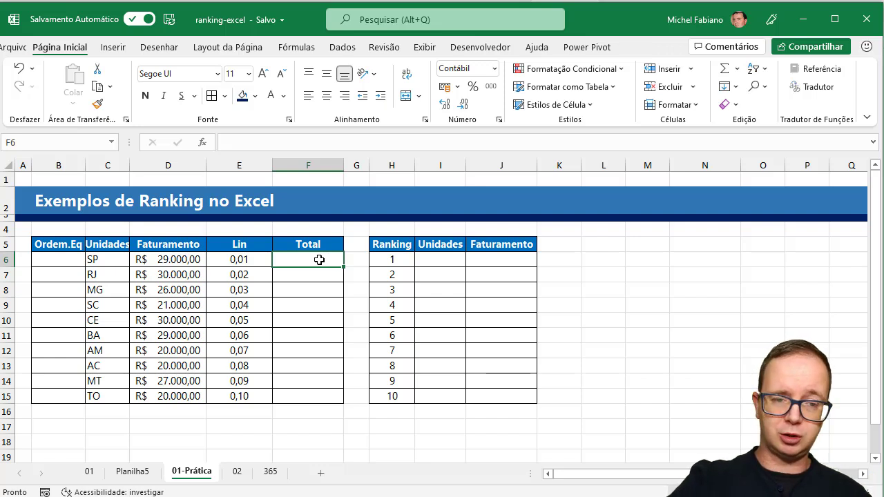
pyautogui.write('=')
pyautogui.click(178, 260)
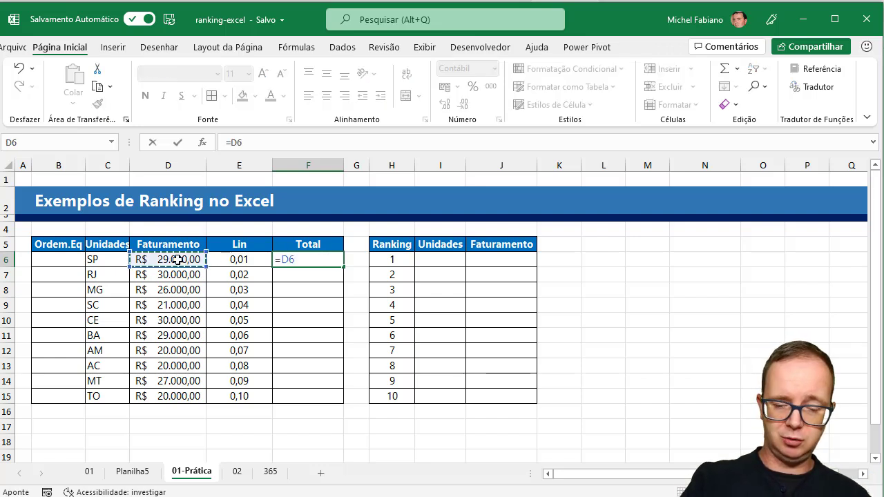
pyautogui.write('+')
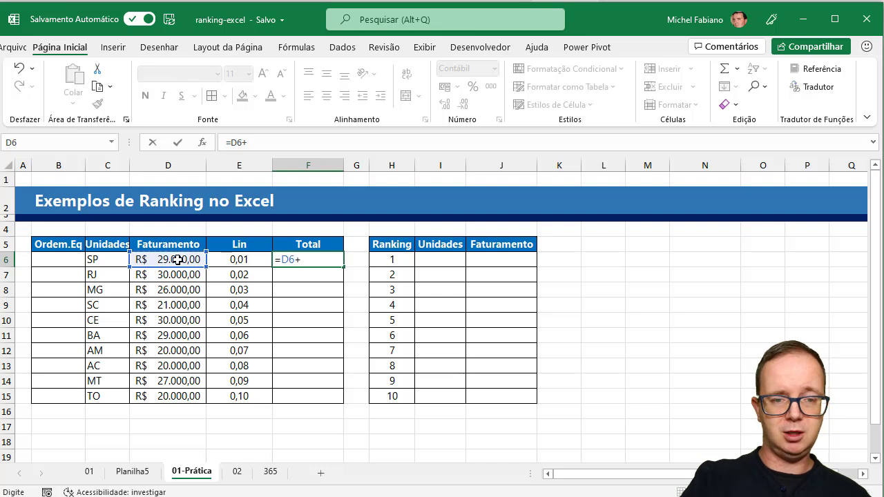
pyautogui.click(243, 261)
pyautogui.press('Return')
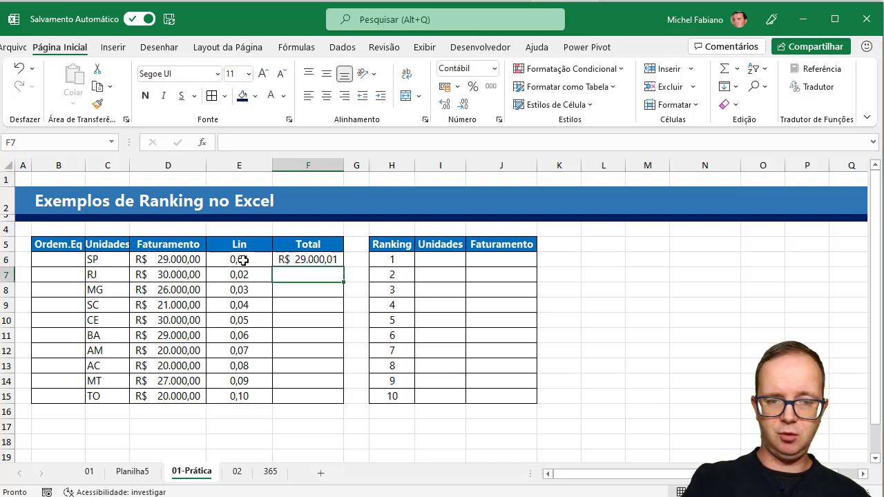
pyautogui.click(306, 259)
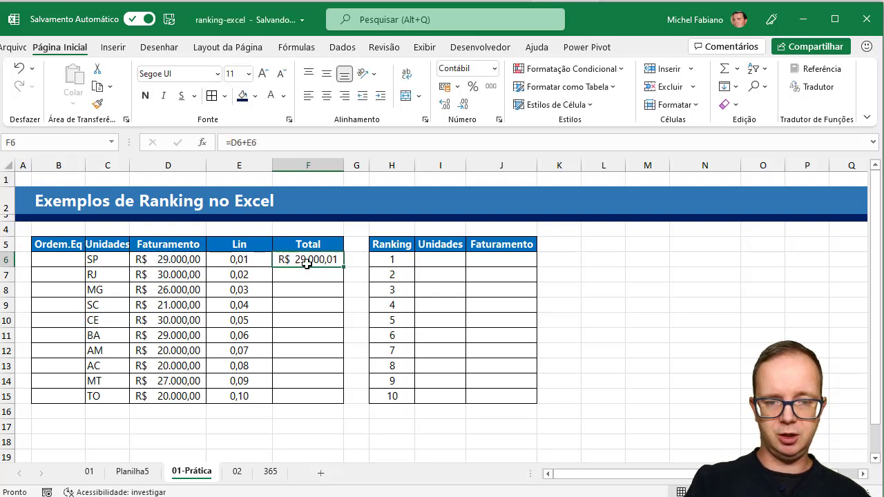
pyautogui.doubleClick(343, 266)
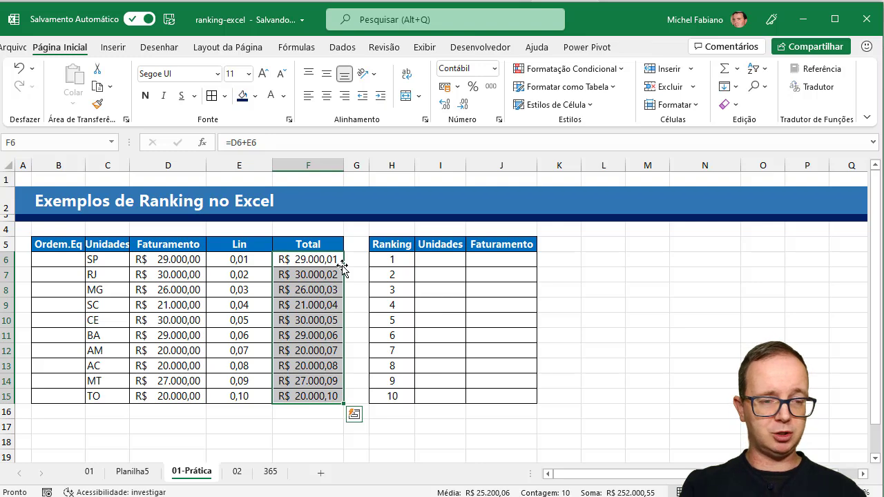
# Enter =ORDEM.EQ(F6;$F$6:$F$15) in B6 and fill it down the Ordem.Eq column to B15
pyautogui.click(56, 260)
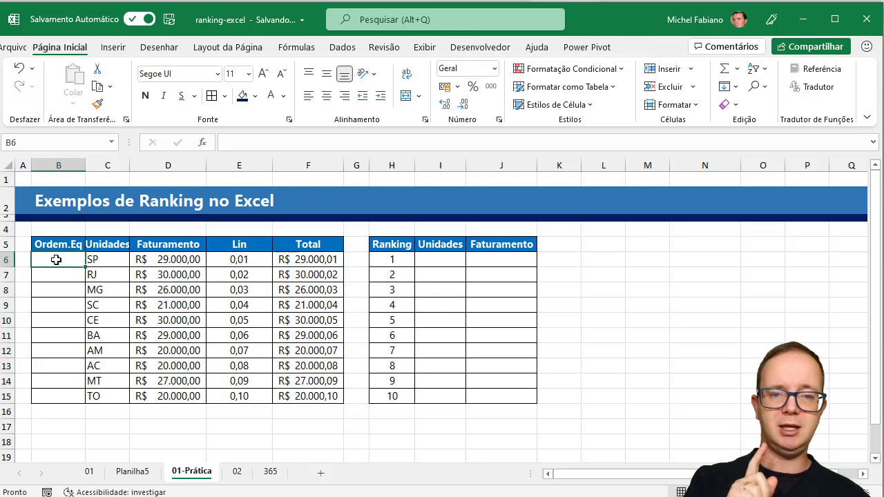
pyautogui.write('=o')
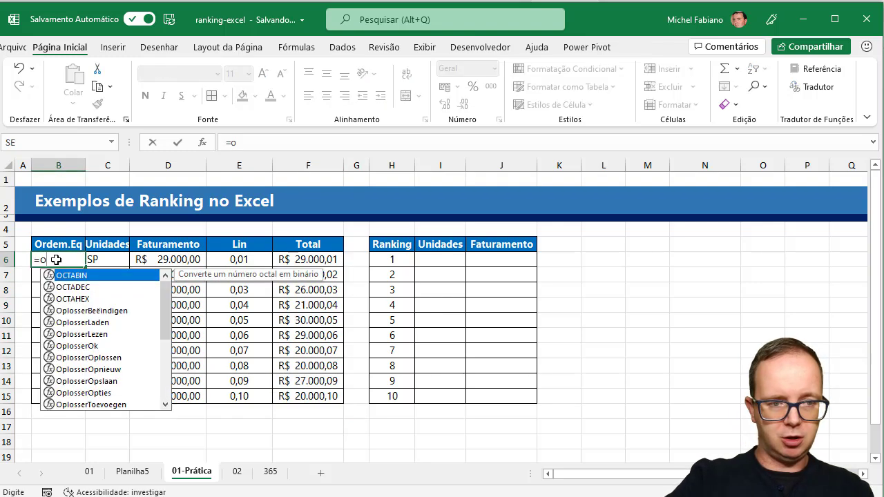
pyautogui.write('rdem.')
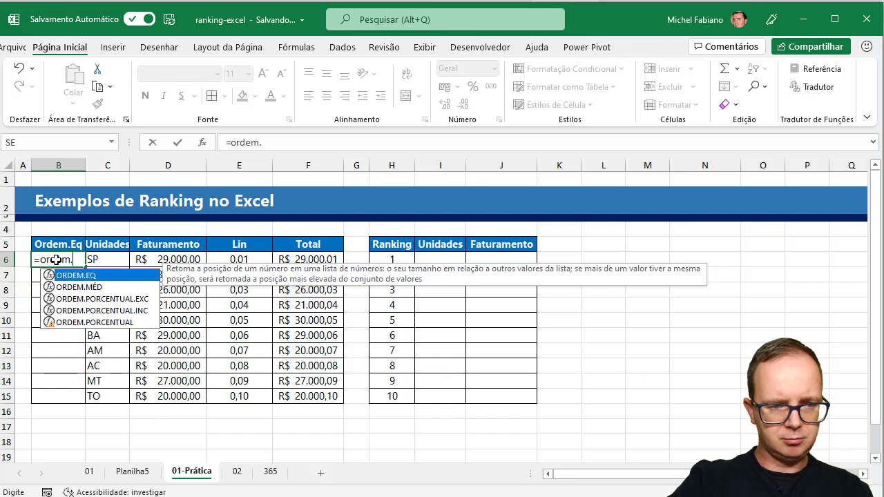
pyautogui.write('q')
pyautogui.press('Left')
pyautogui.write('e')
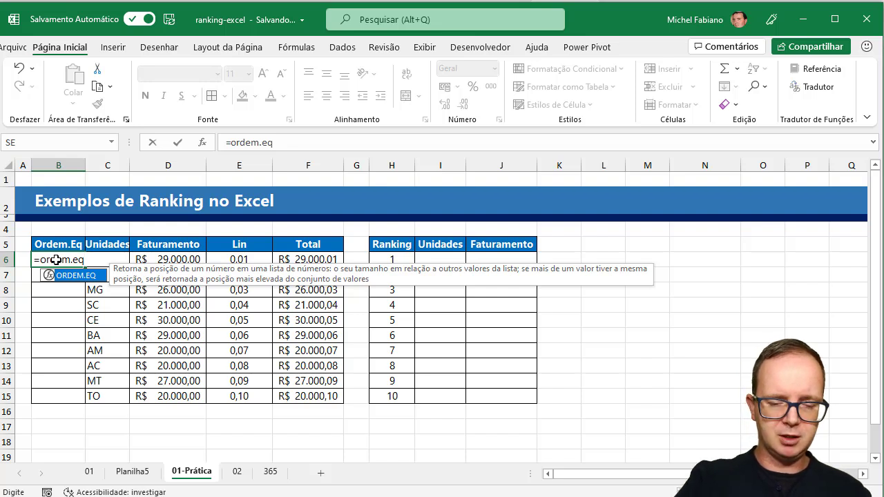
pyautogui.write('(')
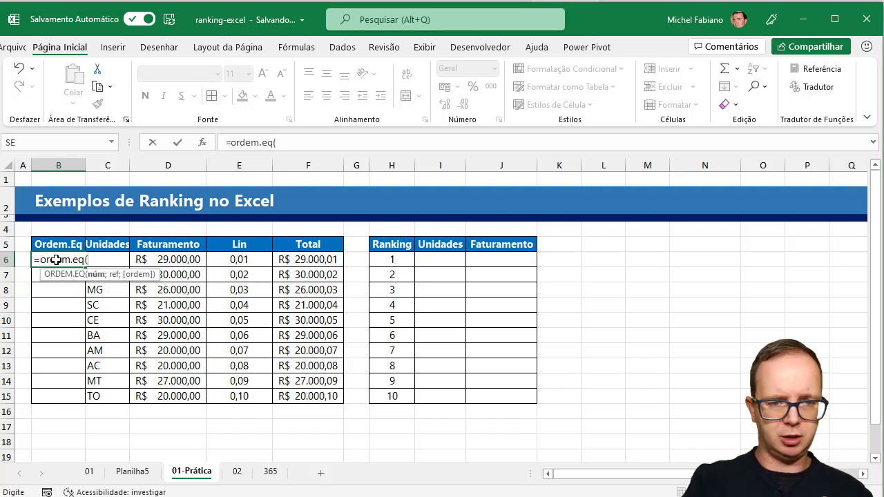
pyautogui.click(327, 256)
pyautogui.write(';')
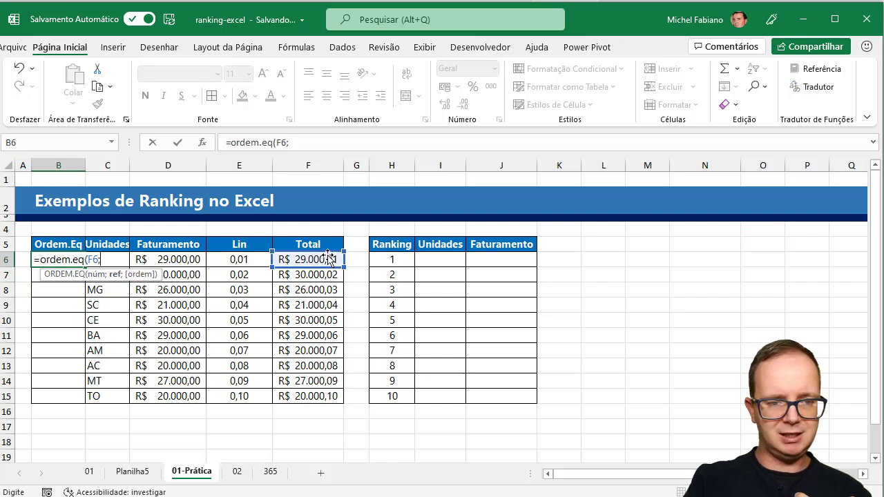
pyautogui.moveTo(329, 259); pyautogui.dragTo(330, 397)
pyautogui.press('F4')
pyautogui.write(')')
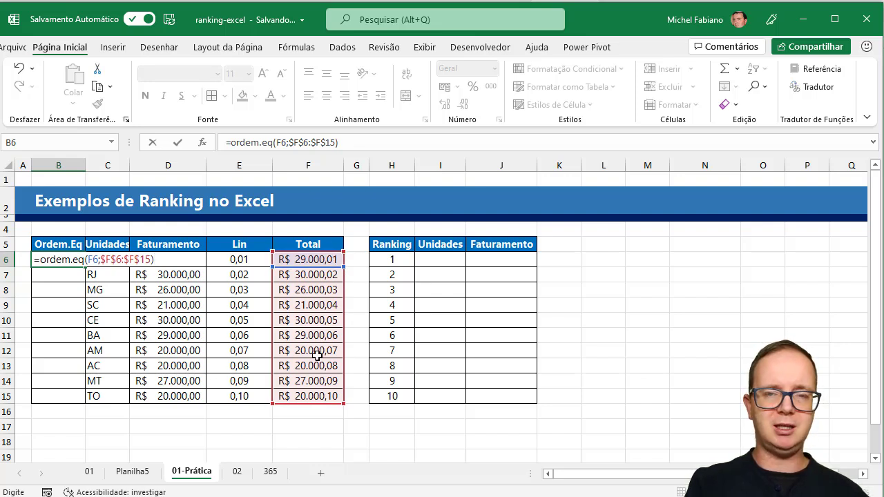
pyautogui.press('Return')
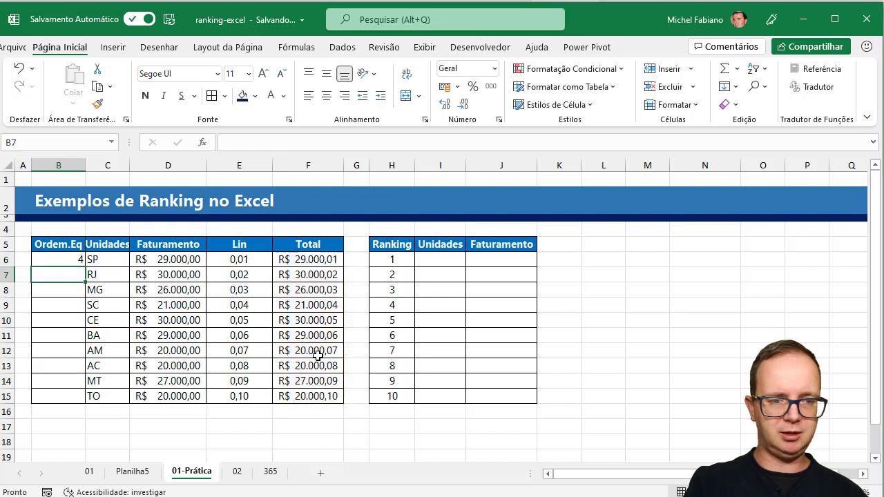
pyautogui.click(78, 261)
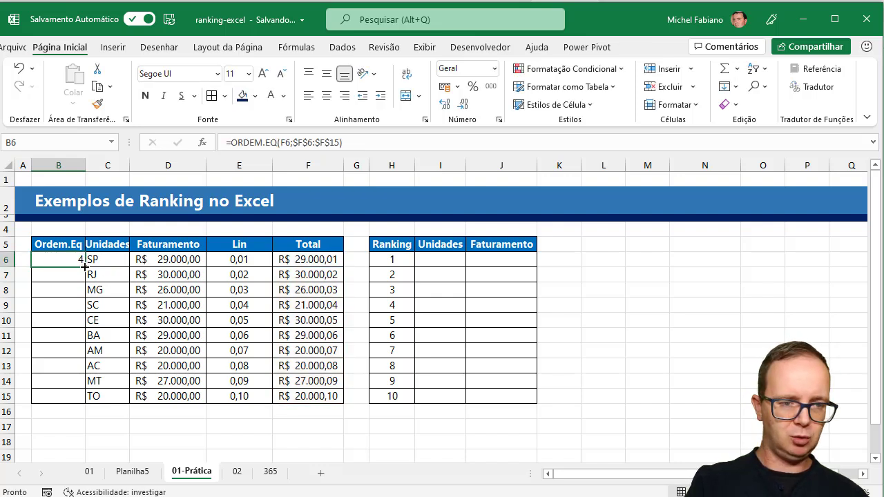
pyautogui.doubleClick(81, 263)
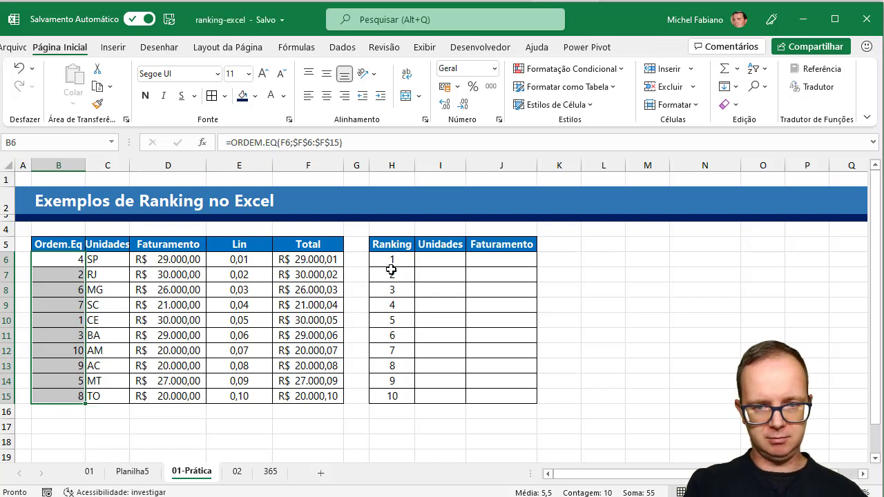
# Enter =PROCV(H6;$B$6:$C$15;2;0) in I6 to look up the unit ranked first
pyautogui.click(433, 258)
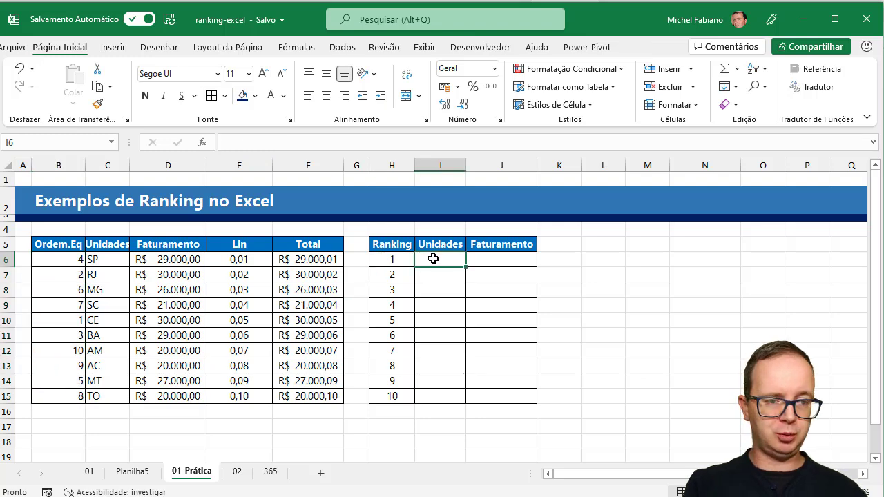
pyautogui.write('=pr')
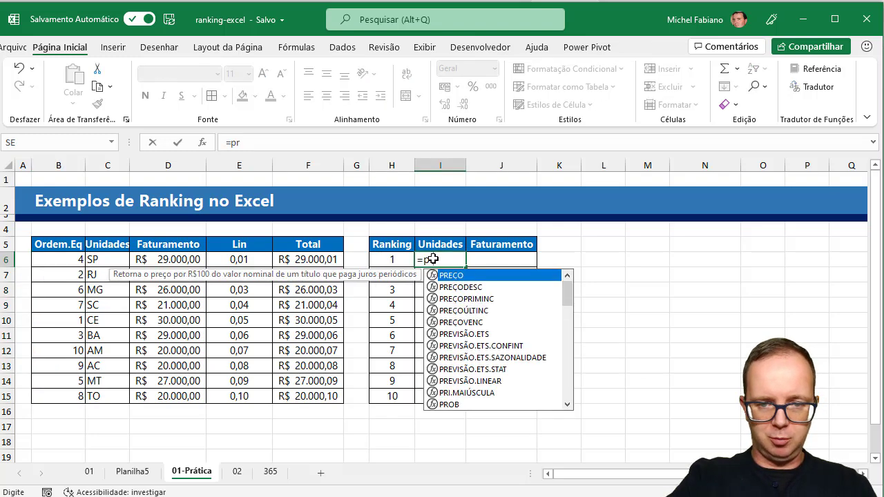
pyautogui.write('ocv(')
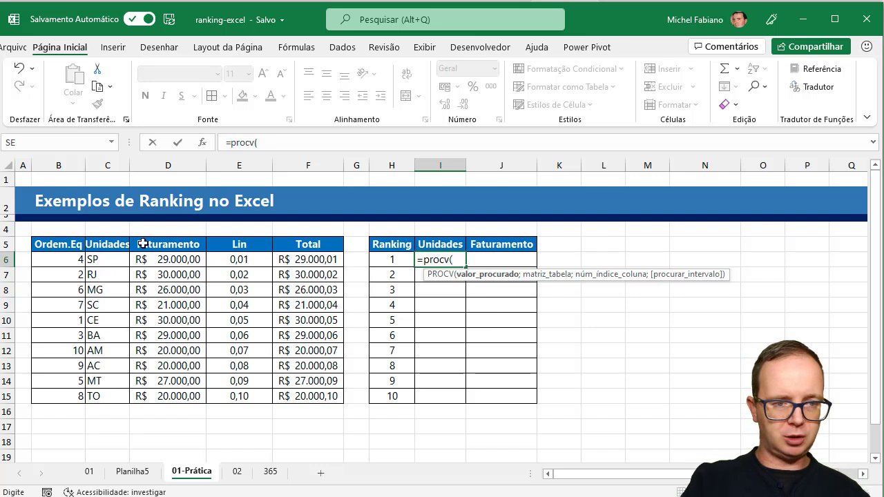
pyautogui.click(389, 257)
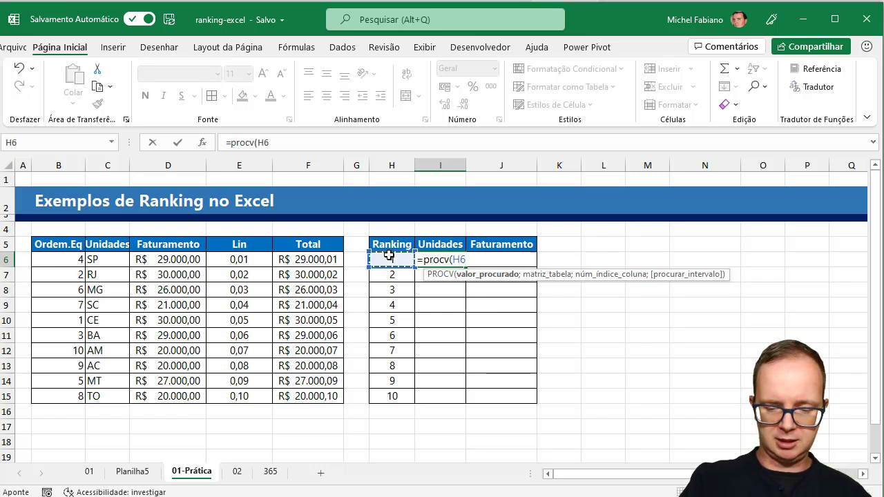
pyautogui.write(';')
pyautogui.moveTo(64, 257); pyautogui.dragTo(103, 395)
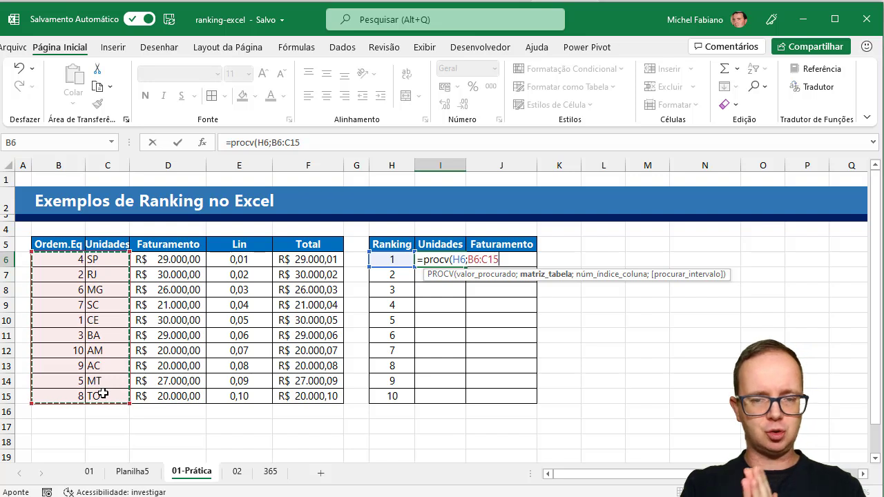
pyautogui.press('F4')
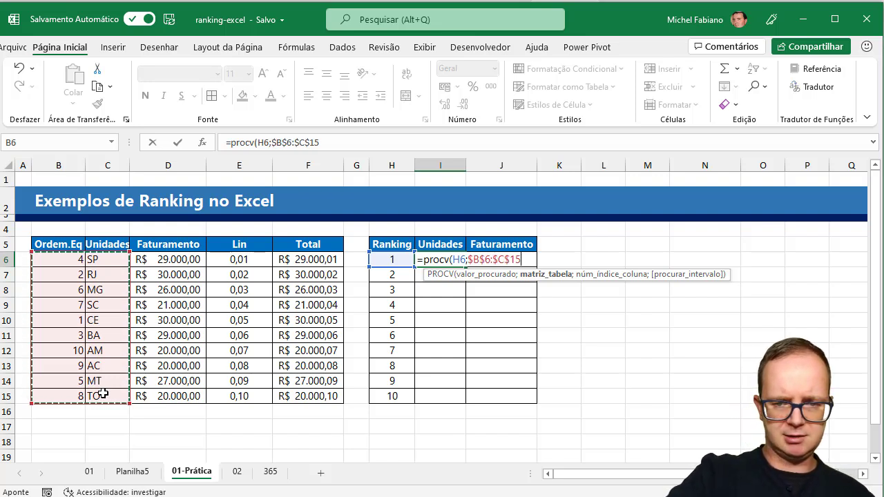
pyautogui.write(';')
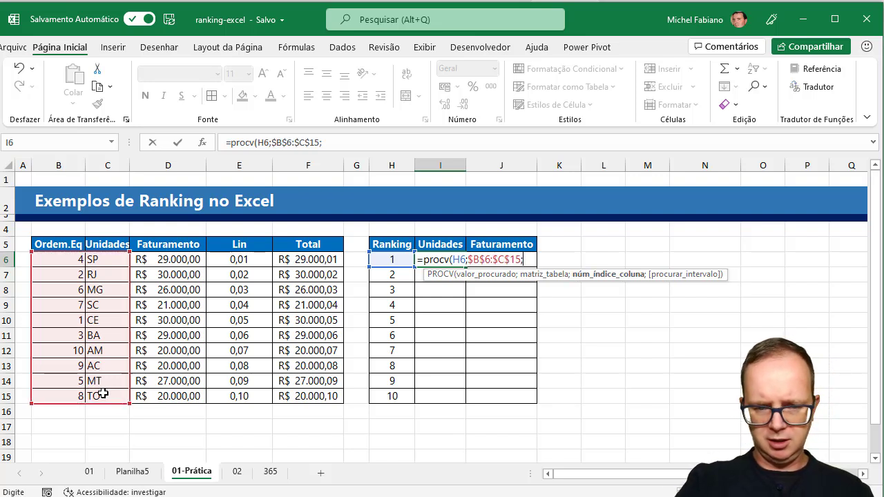
pyautogui.write('2;0)')
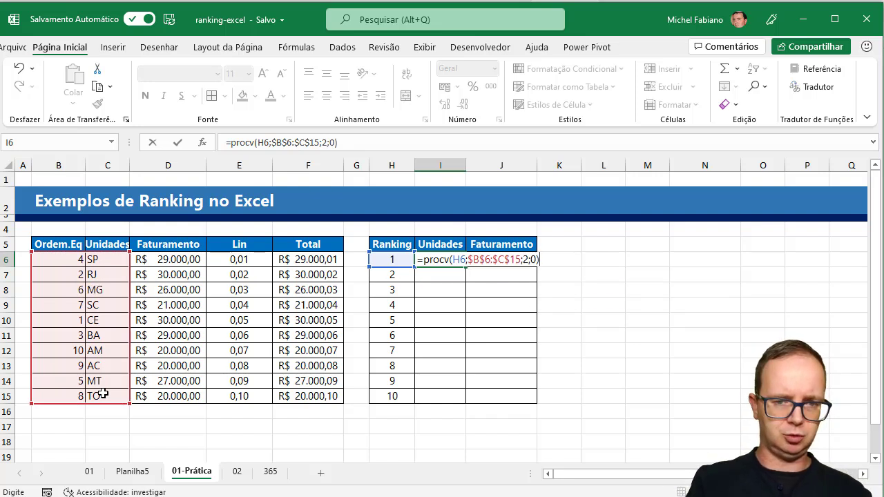
pyautogui.press('Return')
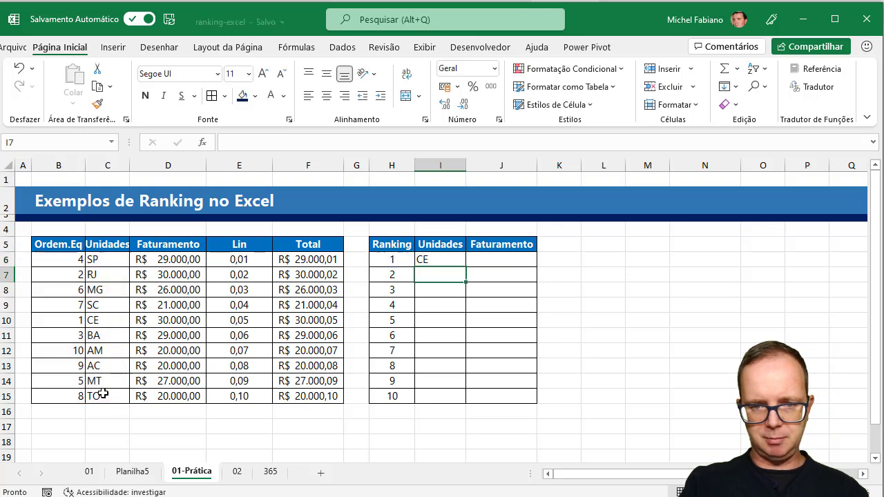
# Check I6 against the CE row in the source table, and fill its formula down the Unidades column to I15
pyautogui.click(446, 259)
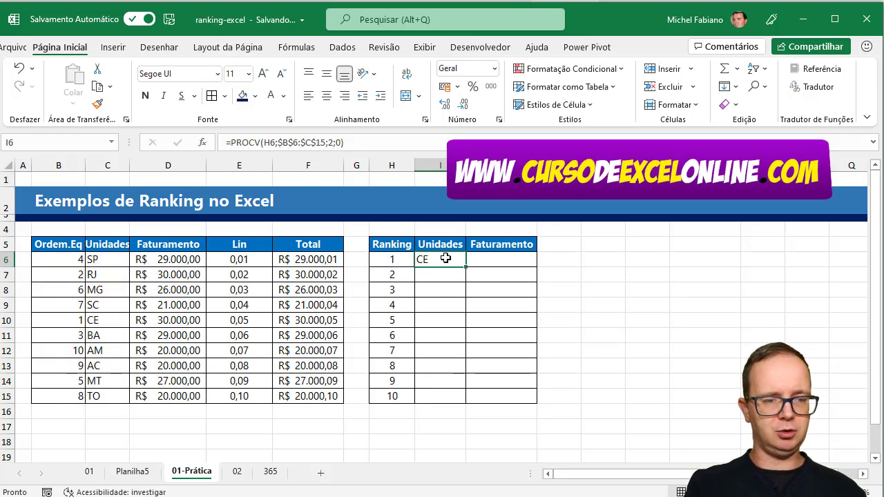
pyautogui.click(73, 318)
pyautogui.moveTo(72, 318); pyautogui.dragTo(159, 320)
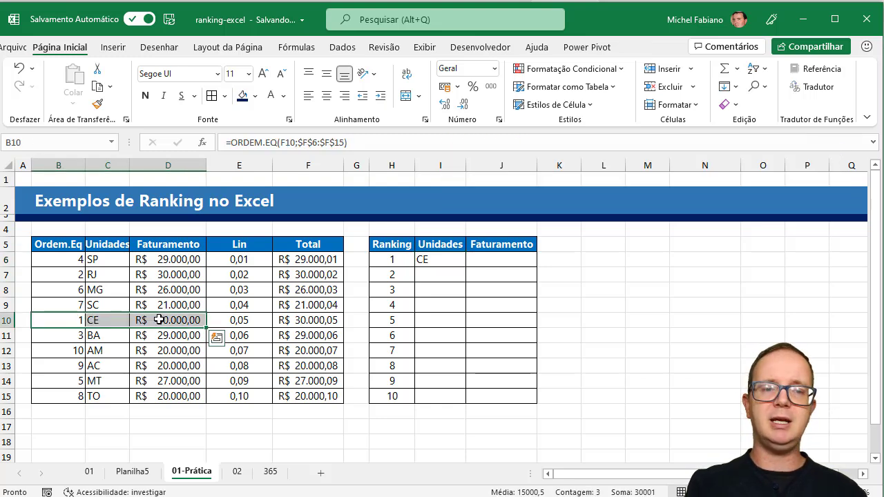
pyautogui.click(442, 259)
pyautogui.doubleClick(467, 266)
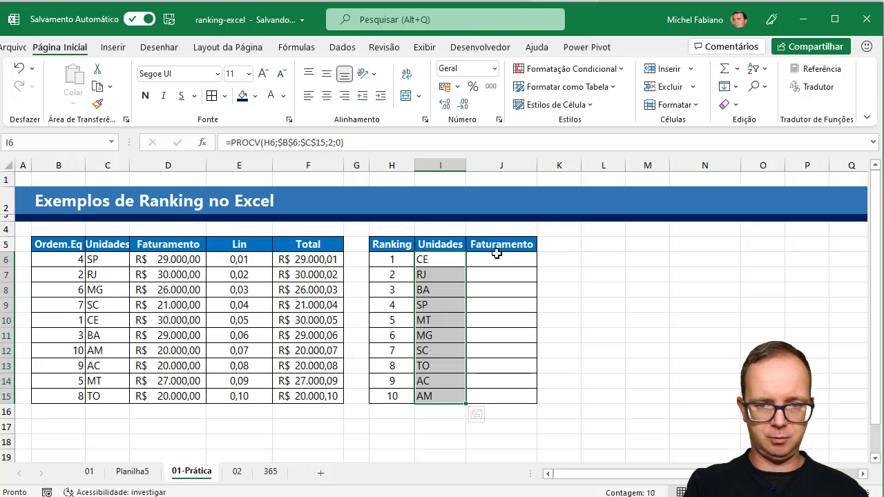
# Enter =PROCV(H6;$B$6:$D$15;3;0) in J6 and fill it down the ranking table's Faturamento column to J15
pyautogui.click(499, 257)
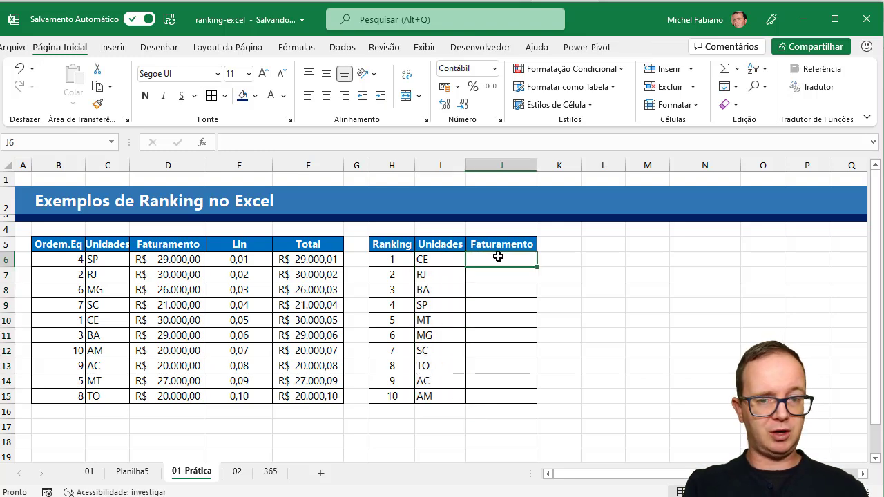
pyautogui.write('=pr')
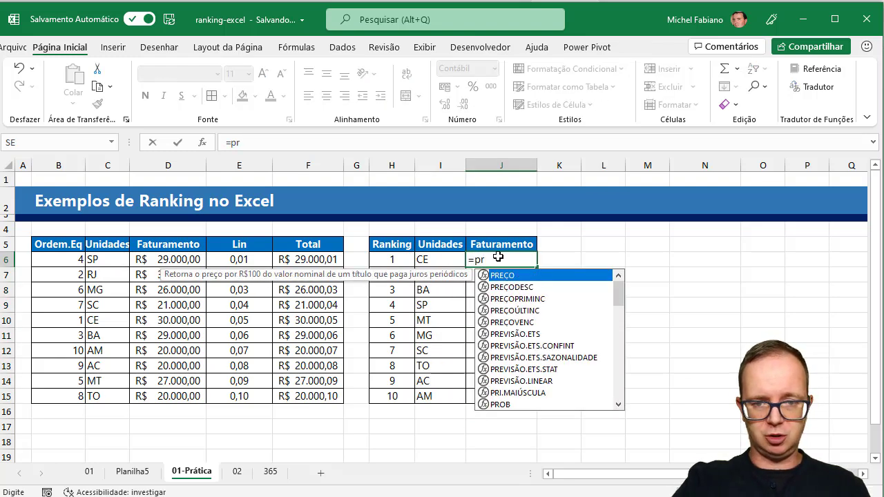
pyautogui.write('ocv(')
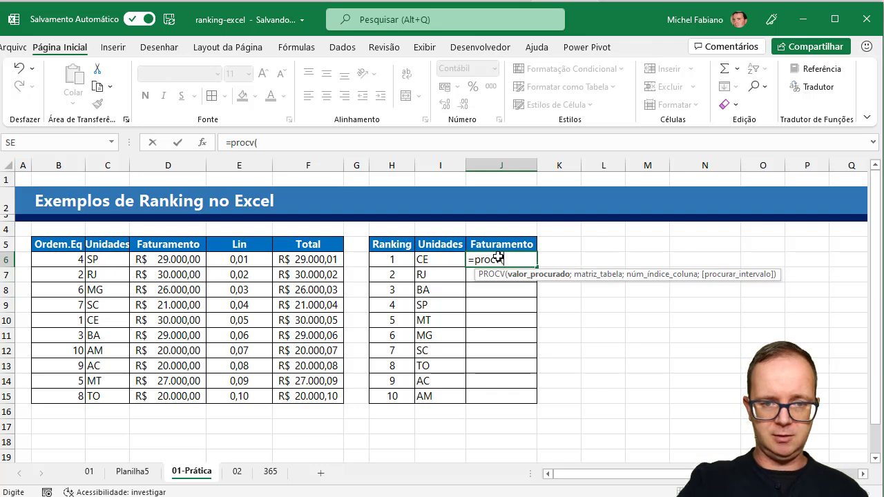
pyautogui.click(397, 258)
pyautogui.write(';')
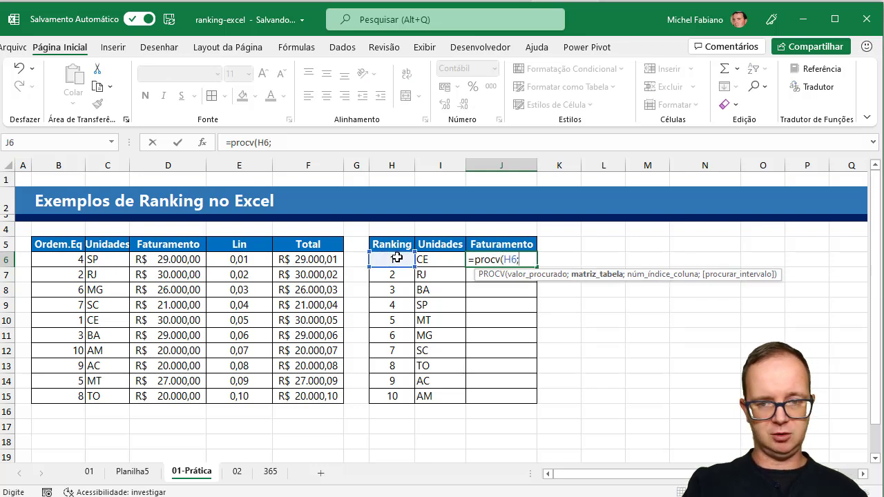
pyautogui.moveTo(57, 259); pyautogui.dragTo(163, 394)
pyautogui.press('F4')
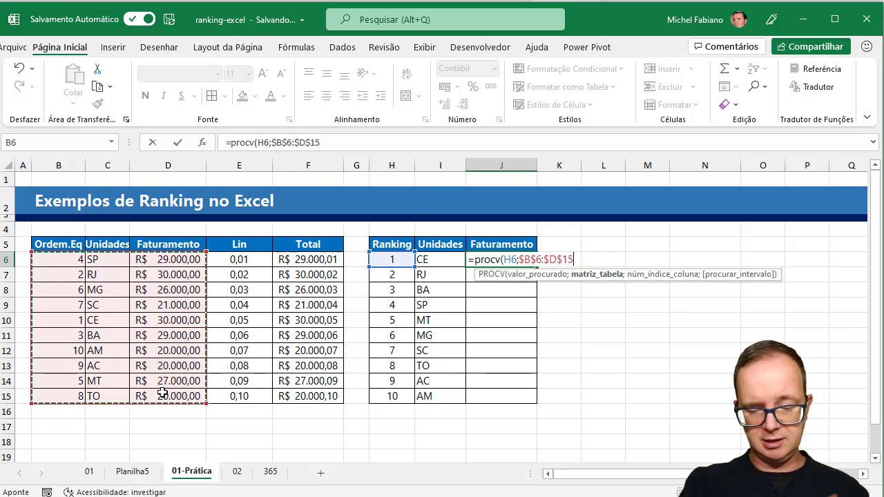
pyautogui.write(';3;0')
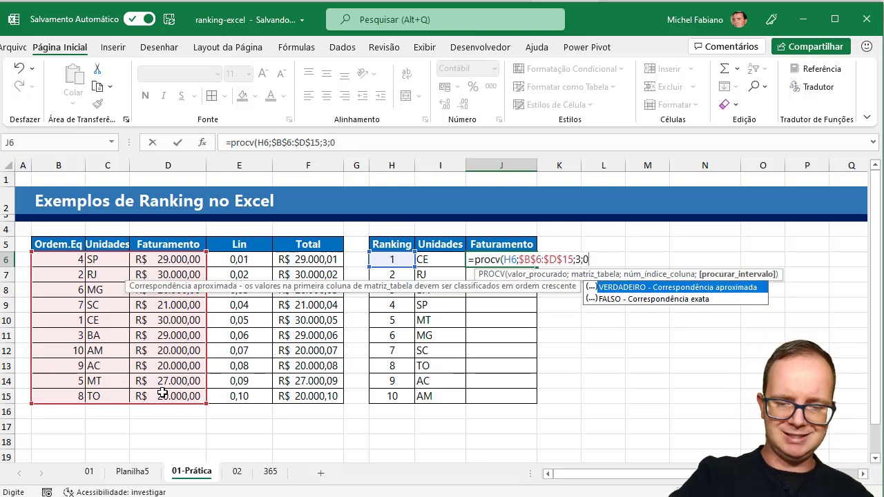
pyautogui.write(')')
pyautogui.press('Return')
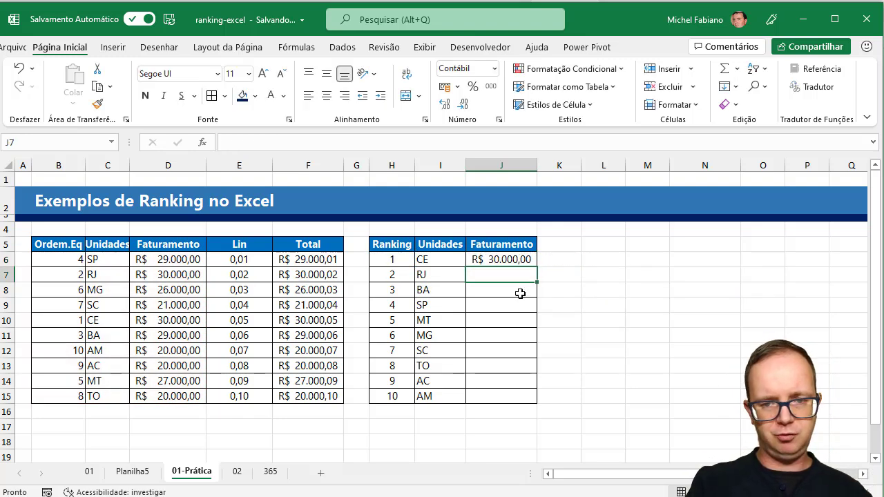
pyautogui.click(529, 260)
pyautogui.doubleClick(536, 266)
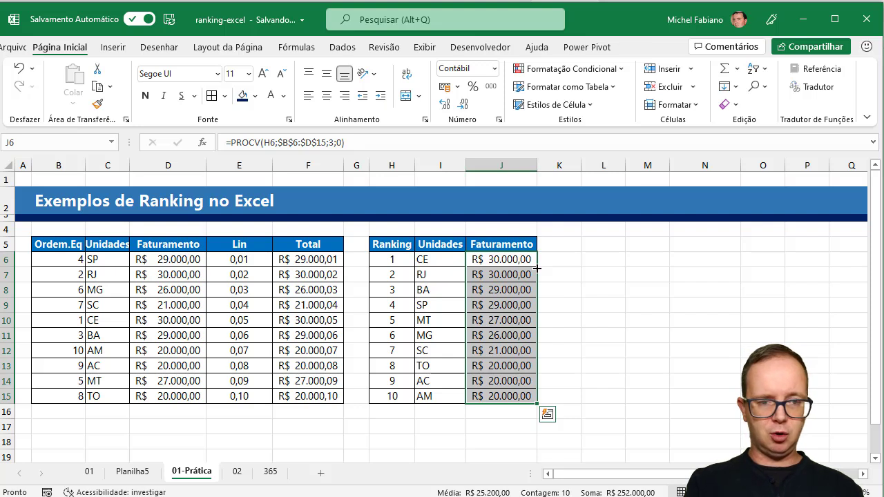
# Change SP's Faturamento in D6 to 40000
pyautogui.click(161, 261)
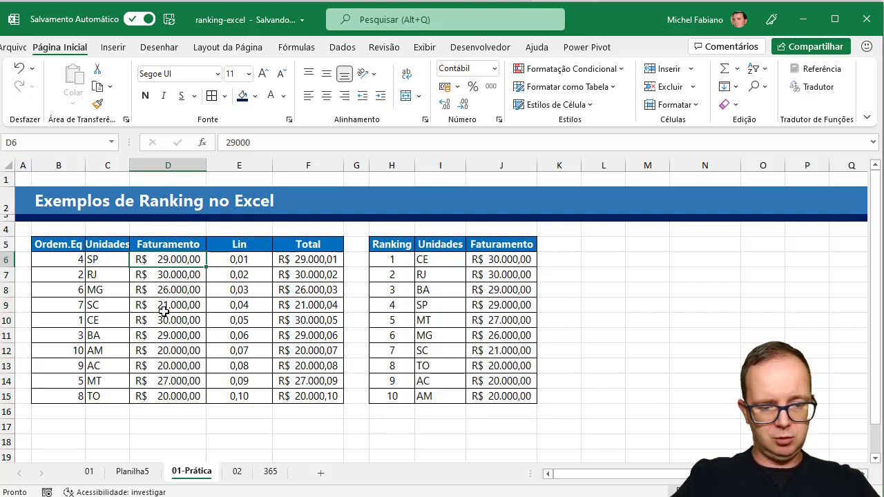
pyautogui.write('40000')
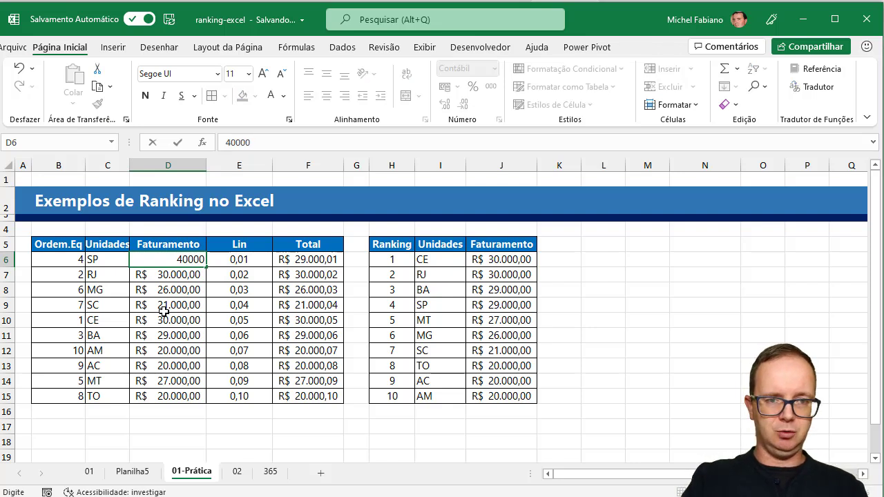
pyautogui.press('Return')
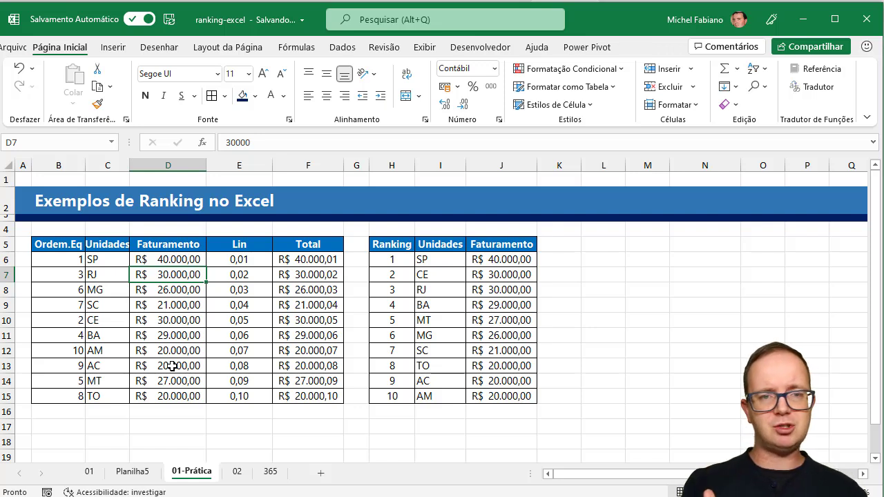
# Change the E6 formula to =LIN(A1)/10000 and fill it down the Lin column to E15
pyautogui.click(250, 266)
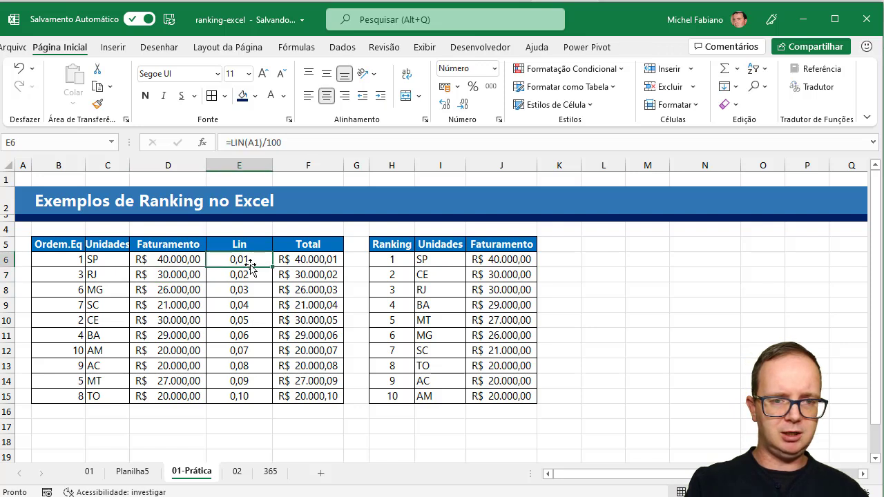
pyautogui.click(293, 143)
pyautogui.write('00')
pyautogui.press('Return')
pyautogui.click(257, 259)
pyautogui.doubleClick(273, 267)
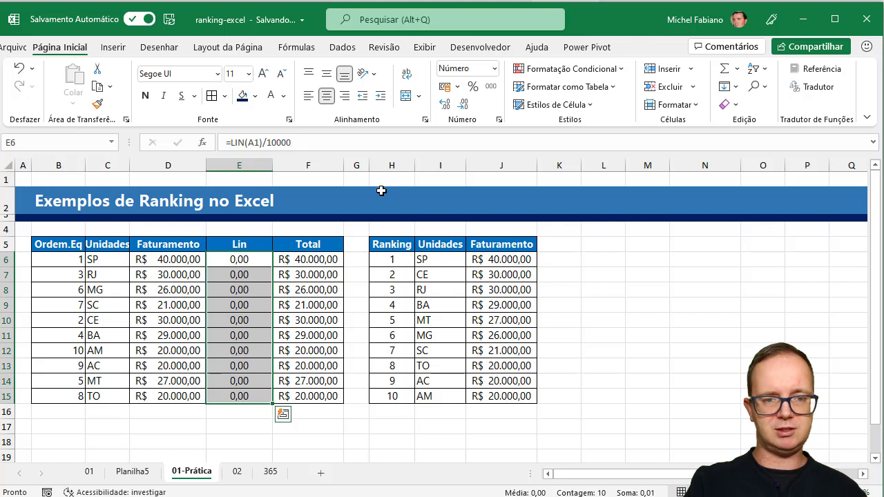
# Show the Lin column values in E6:E15 with four decimal places
pyautogui.click(447, 105)
pyautogui.click(447, 105)
pyautogui.click(447, 105)
pyautogui.click(447, 105)
pyautogui.click(447, 105)
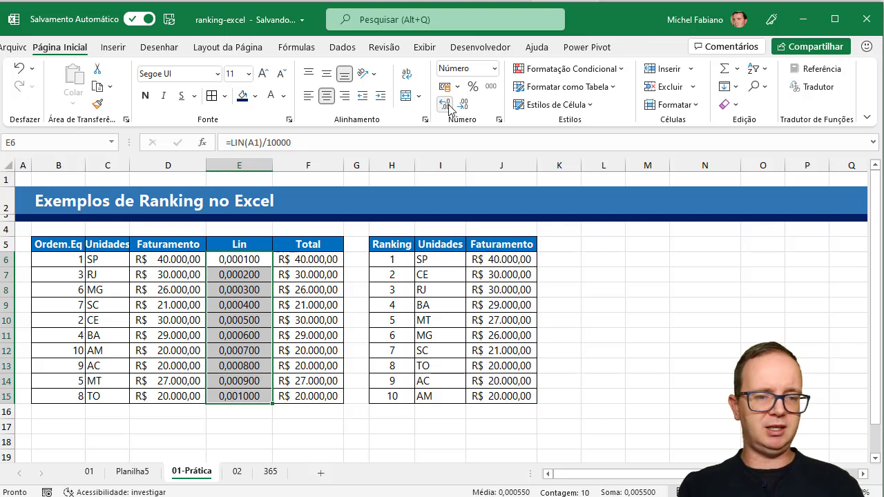
pyautogui.click(464, 105)
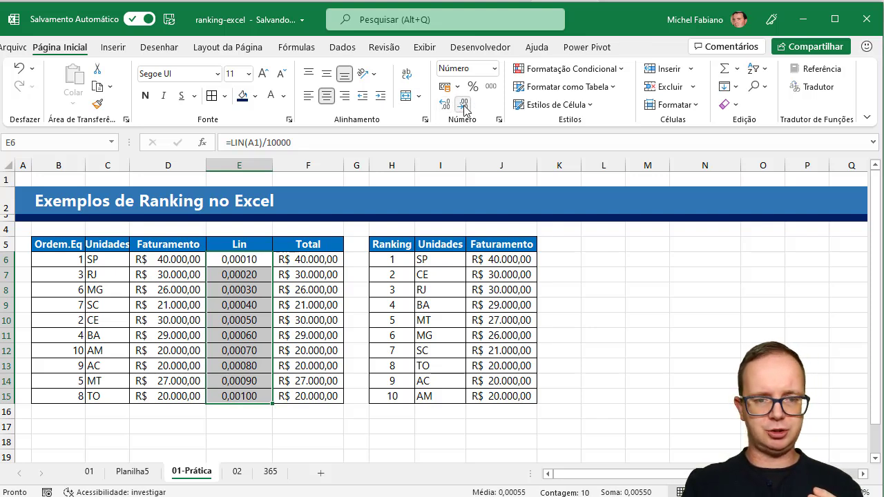
pyautogui.click(463, 105)
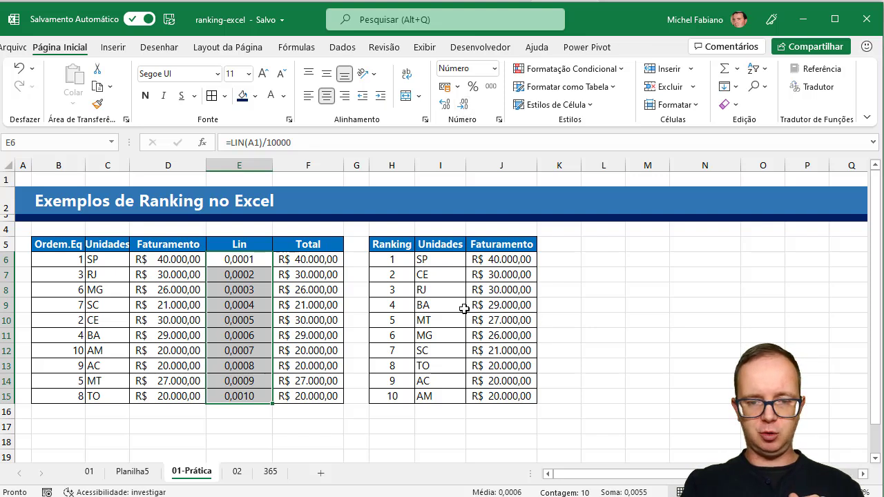
# Change AM's Faturamento in D12 to 29000
pyautogui.click(175, 351)
pyautogui.write('2999')
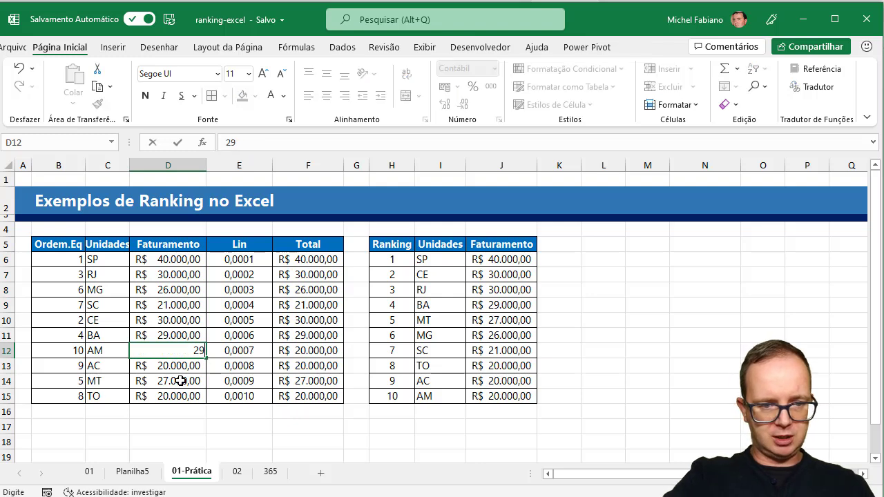
pyautogui.press('BackSpace')
pyautogui.press('BackSpace')
pyautogui.write('000')
pyautogui.press('Return')
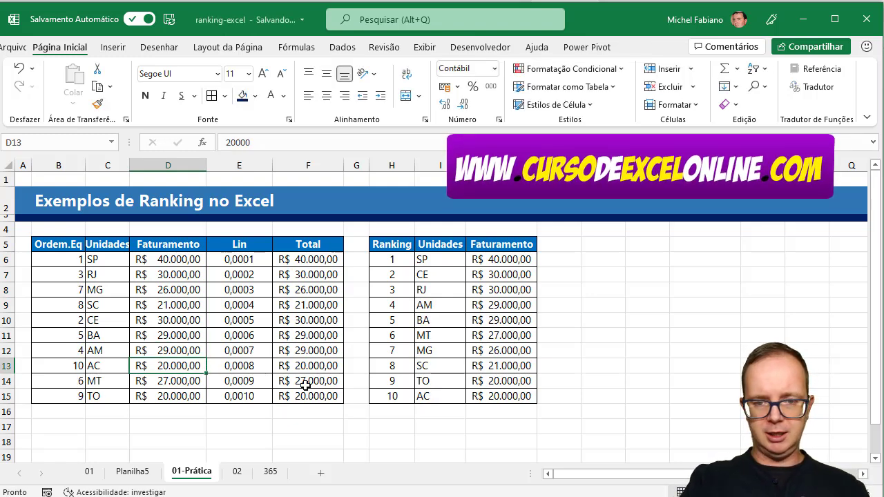
# Check the tied AM and BA revenues in the ranking table against the Total column F6:F15
pyautogui.click(529, 308)
pyautogui.moveTo(529, 308); pyautogui.dragTo(530, 321)
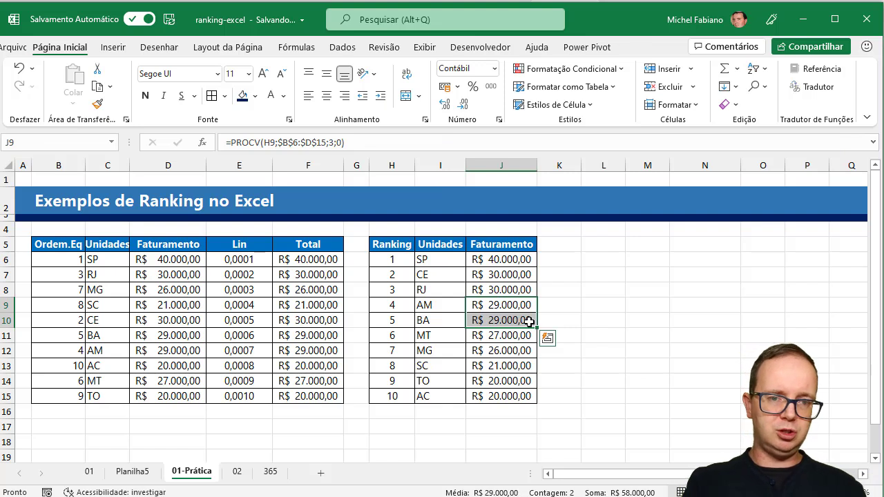
pyautogui.click(40, 257)
pyautogui.moveTo(308, 257); pyautogui.dragTo(307, 398)
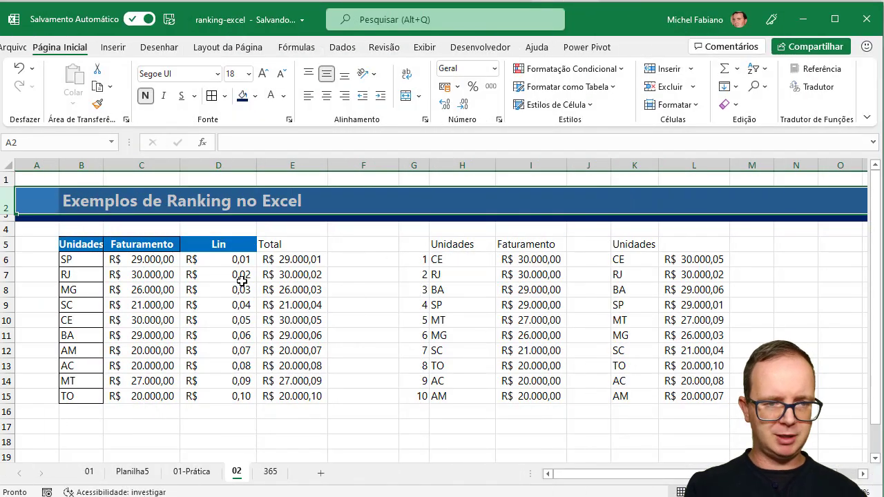
# On sheet 02, add borders to the source table B5:E15 and copy the Lin header's formatting to the Total header
pyautogui.moveTo(90, 247); pyautogui.dragTo(292, 396)
pyautogui.click(212, 97)
pyautogui.click(280, 242)
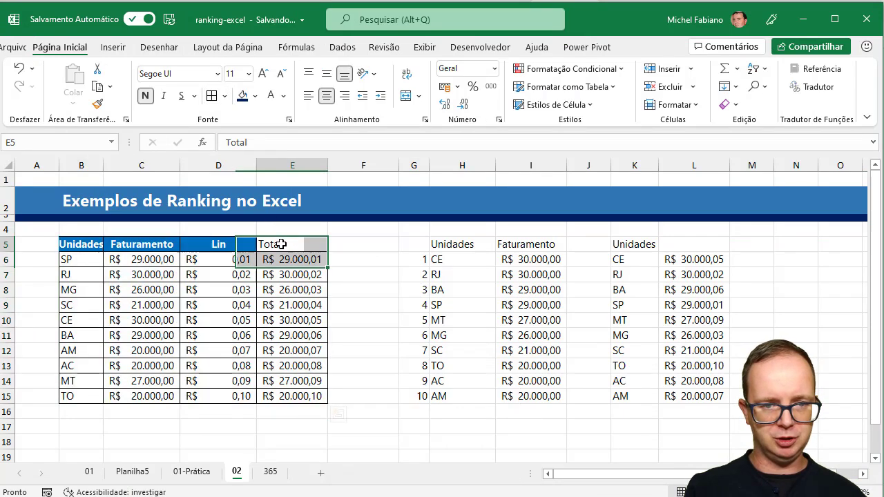
pyautogui.click(202, 242)
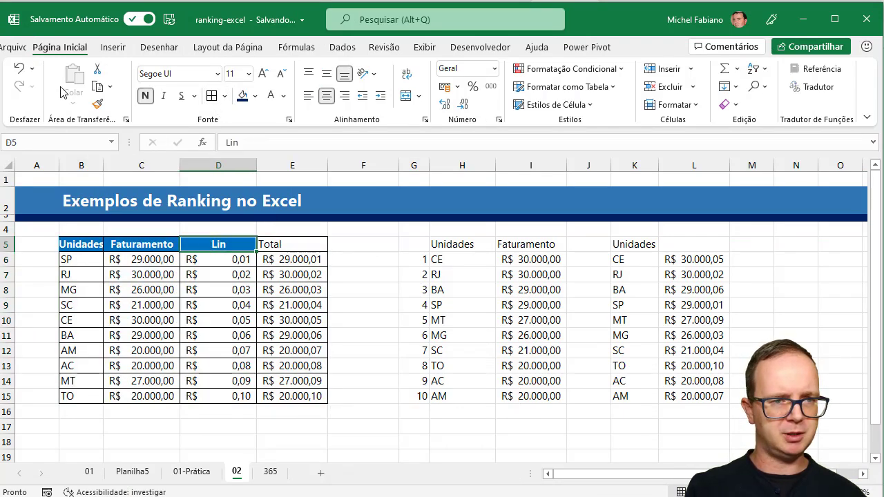
pyautogui.click(98, 103)
pyautogui.click(290, 243)
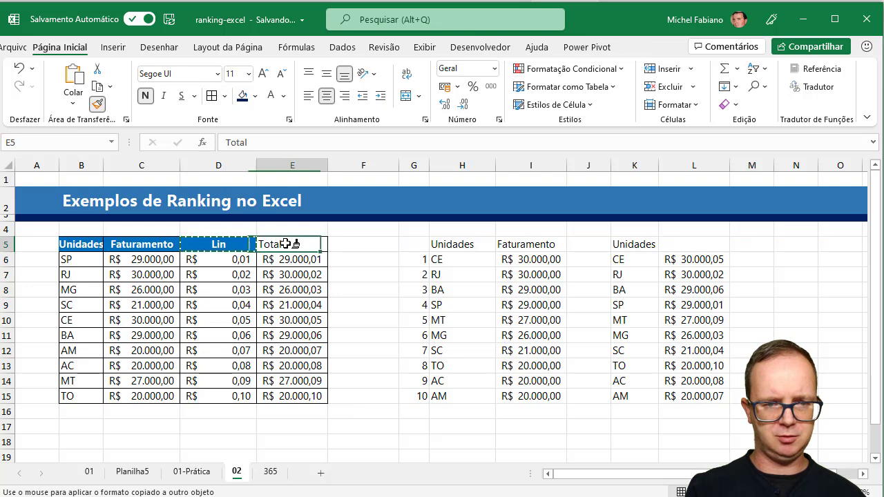
# Format the Lin values in D6:D15 as Número and centre them
pyautogui.click(233, 261)
pyautogui.moveTo(234, 261); pyautogui.dragTo(236, 395)
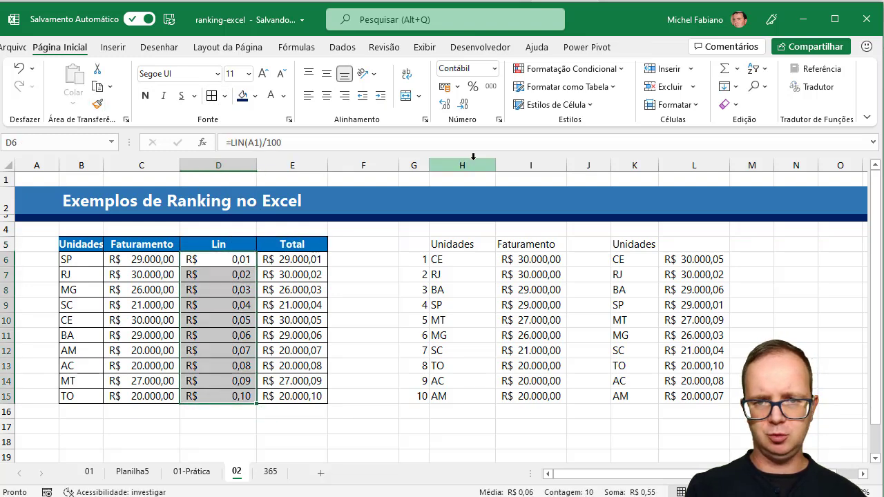
pyautogui.click(495, 69)
pyautogui.click(502, 137)
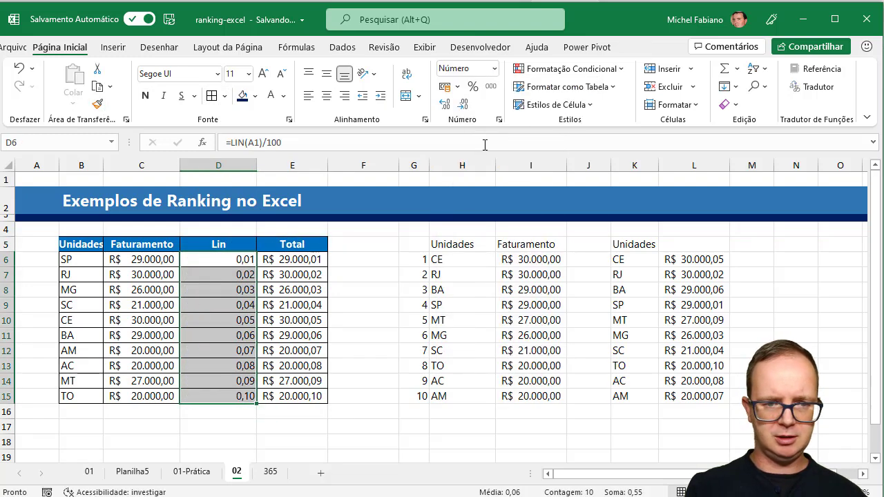
pyautogui.click(326, 95)
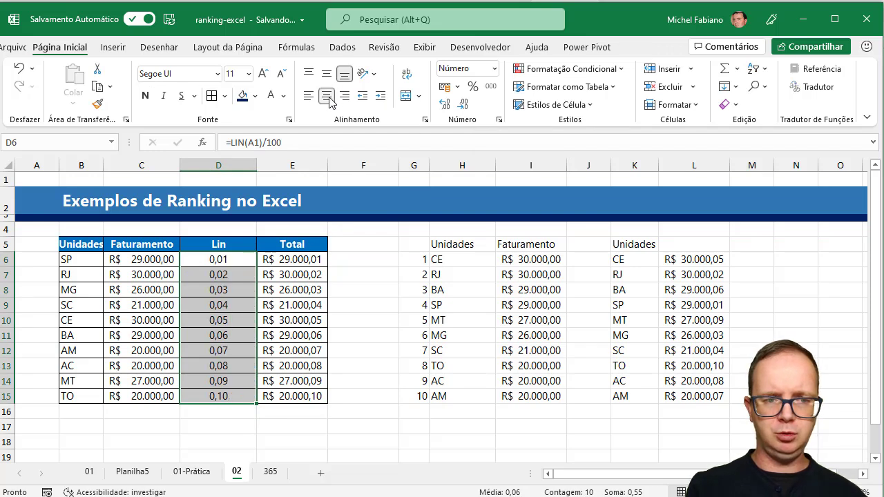
# Review the formulas in D6 and E6, and clear the Total cells E6:E15 and the Lin cells D6:D15
pyautogui.click(289, 270)
pyautogui.click(241, 259)
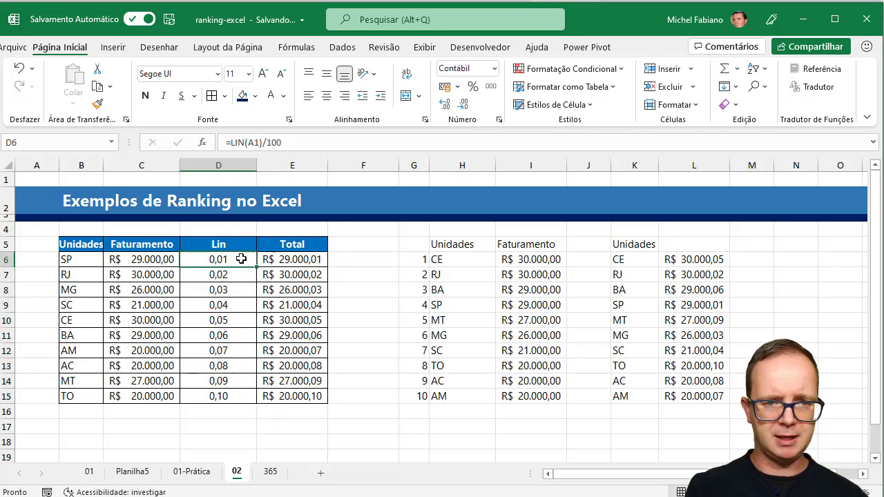
pyautogui.click(288, 261)
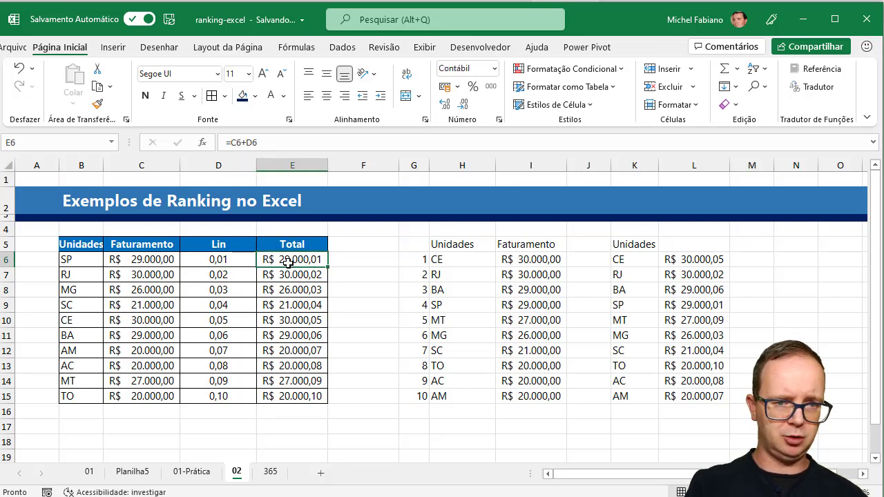
pyautogui.moveTo(289, 266); pyautogui.dragTo(292, 399)
pyautogui.press('Delete')
pyautogui.moveTo(241, 259); pyautogui.dragTo(244, 398)
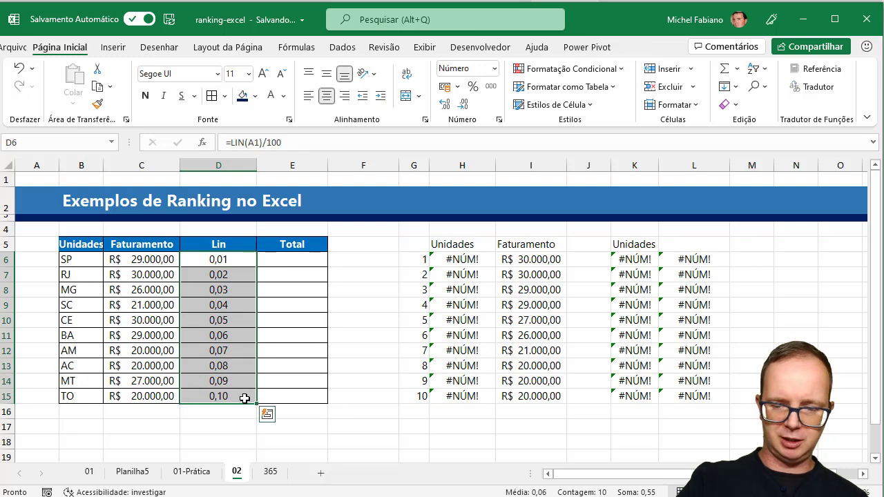
pyautogui.press('Delete')
# Enter =LIN(A1)/100 in D6 and fill it down the Lin column to D15
pyautogui.click(217, 257)
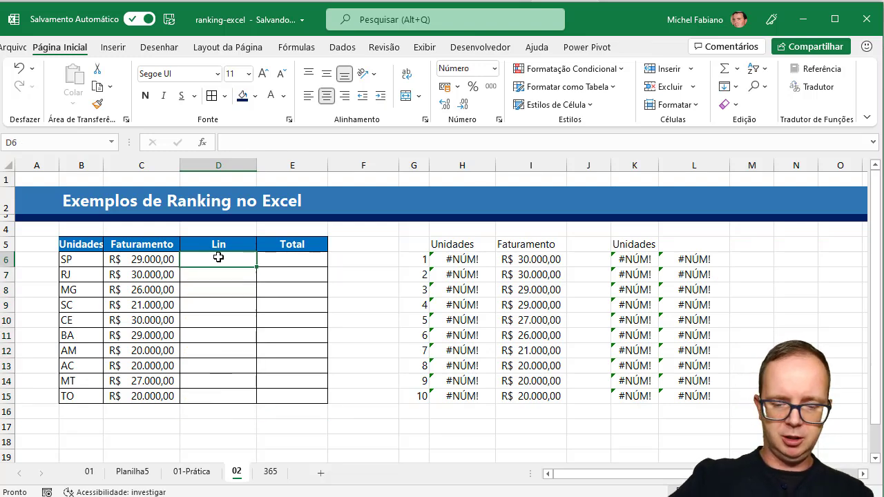
pyautogui.write('=lin(a1')
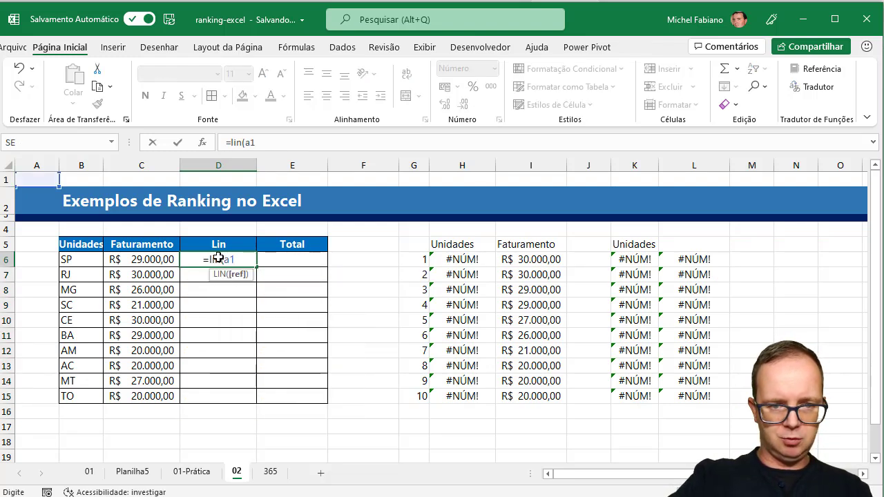
pyautogui.write(')')
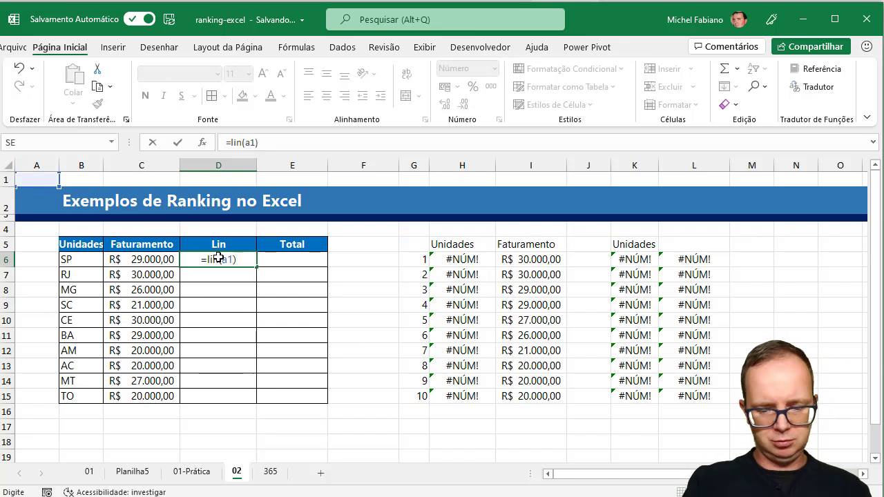
pyautogui.write('/100')
pyautogui.press('Return')
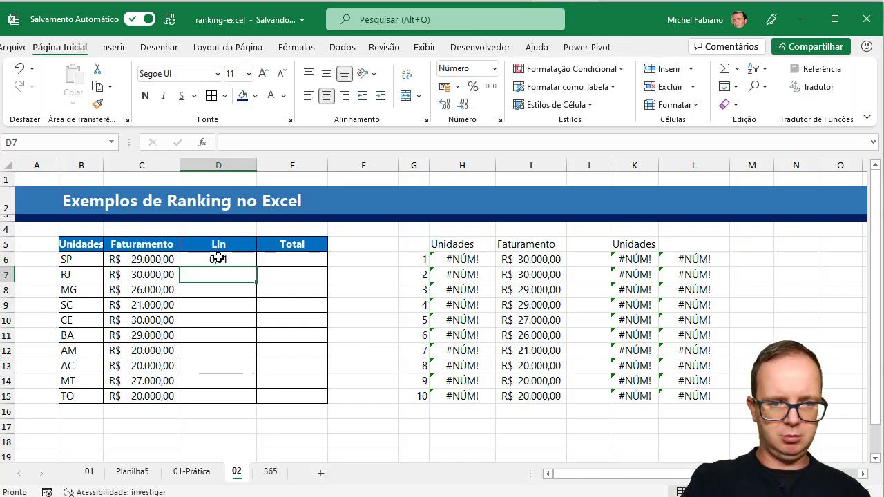
pyautogui.click(220, 258)
pyautogui.doubleClick(257, 266)
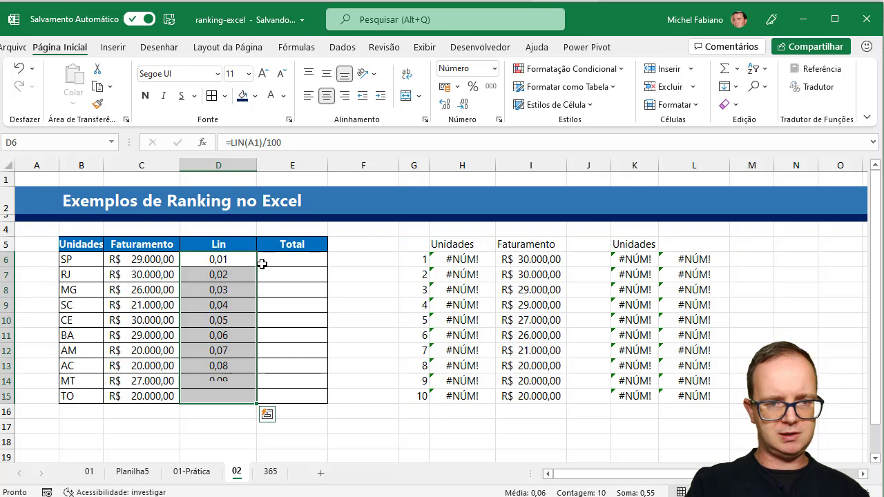
# Enter =C6+D6 in E6 and fill it down the Total column to E15
pyautogui.click(275, 259)
pyautogui.write('=')
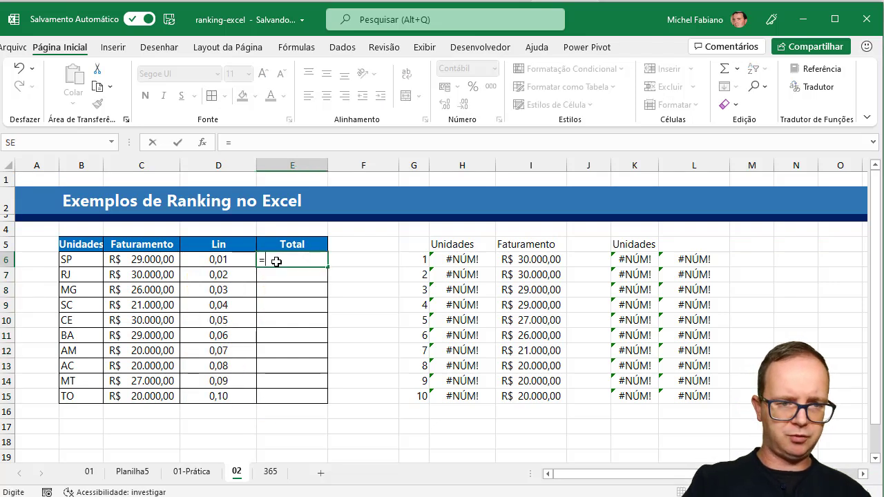
pyautogui.click(160, 260)
pyautogui.write('+')
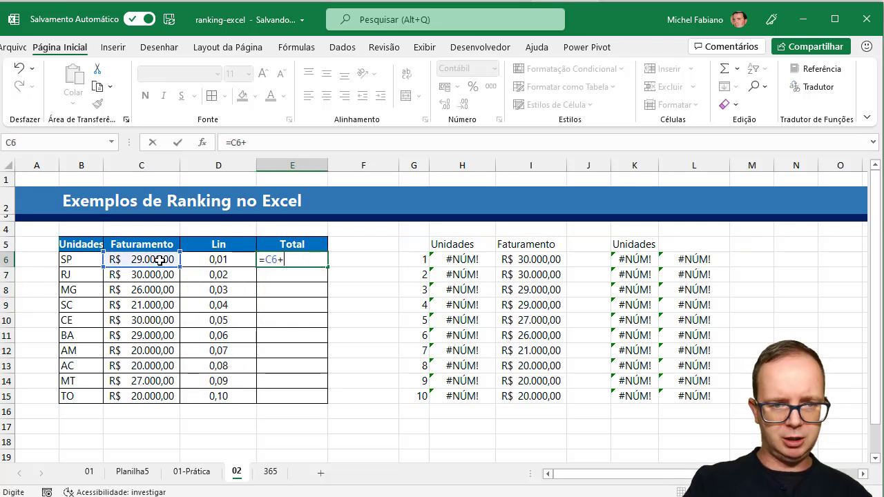
pyautogui.click(204, 260)
pyautogui.press('Return')
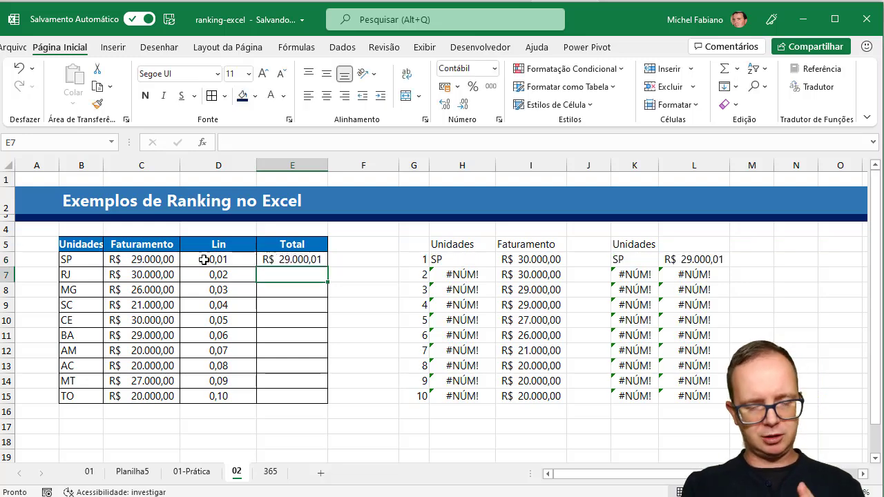
pyautogui.click(285, 262)
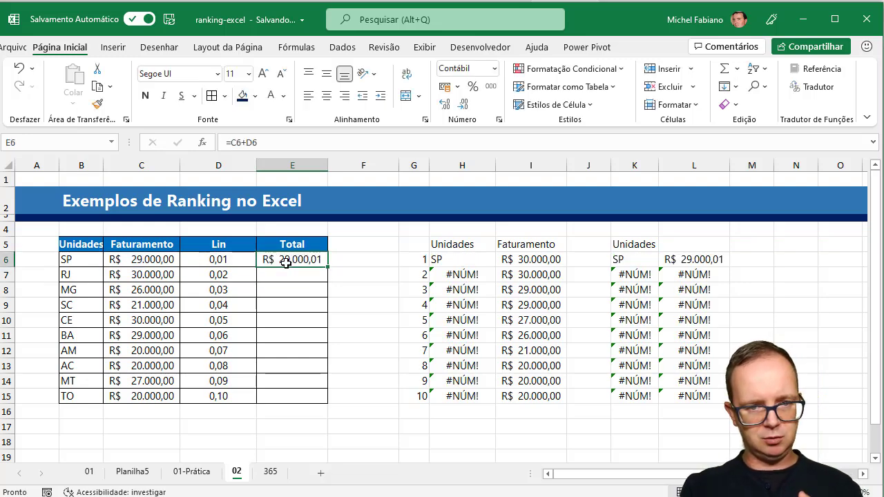
pyautogui.doubleClick(328, 266)
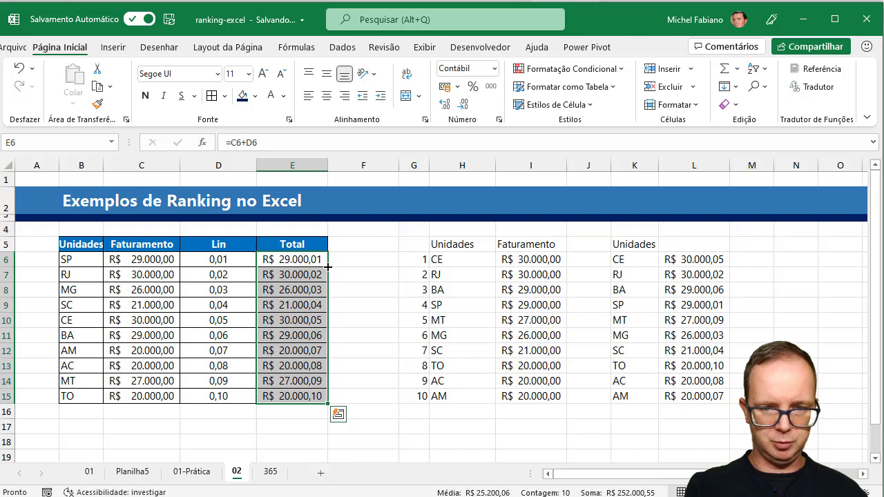
# Review the MAIOR formulas in I6 and L6, and enter the header Faturamento in L5
pyautogui.click(517, 259)
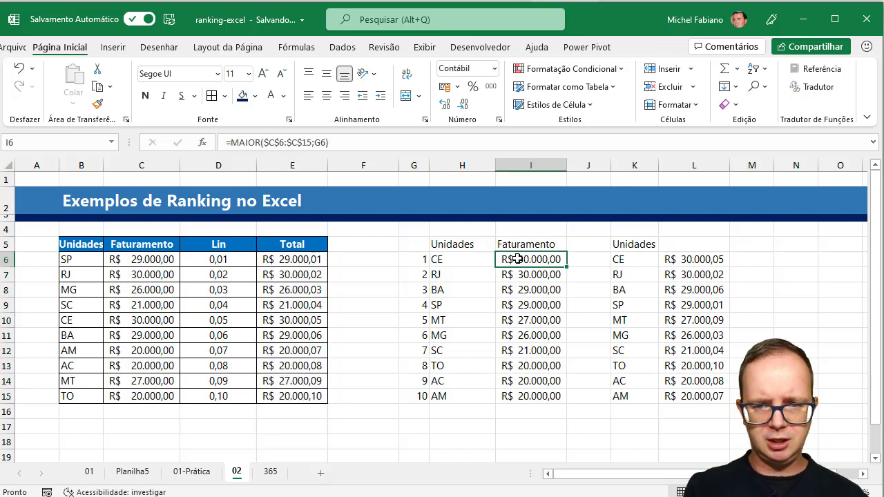
pyautogui.click(692, 260)
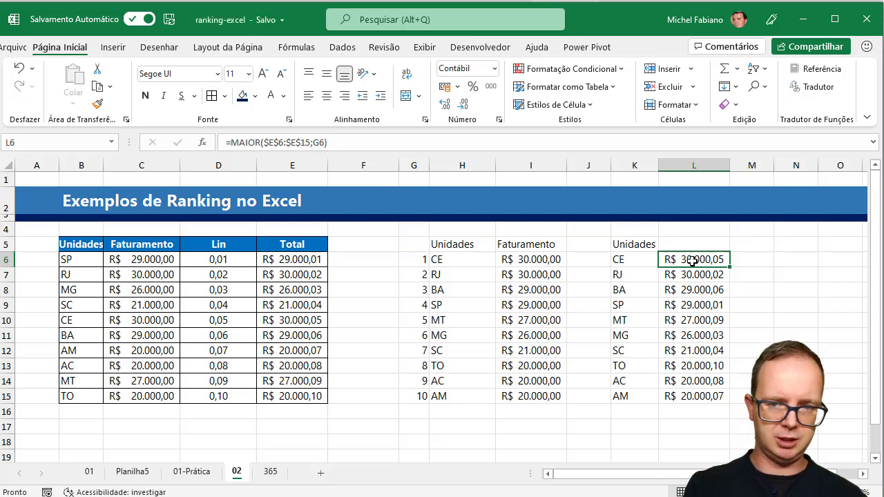
pyautogui.click(692, 245)
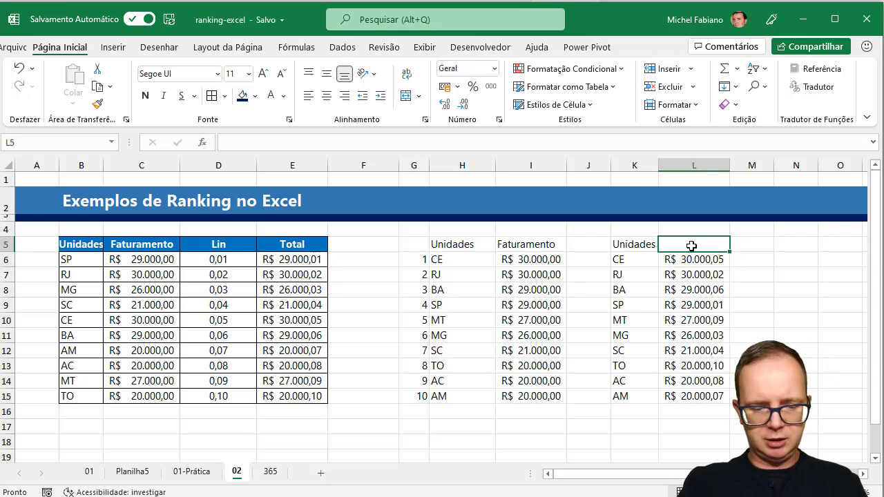
pyautogui.write('Faturamento')
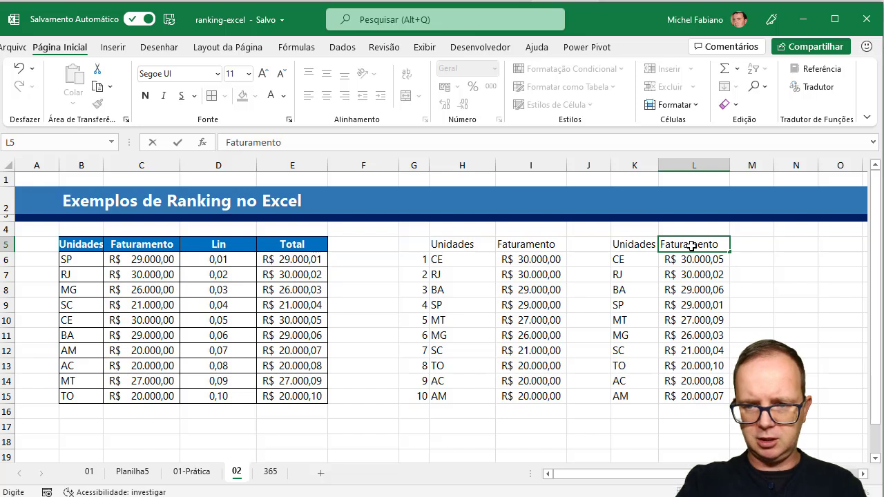
pyautogui.click(687, 260)
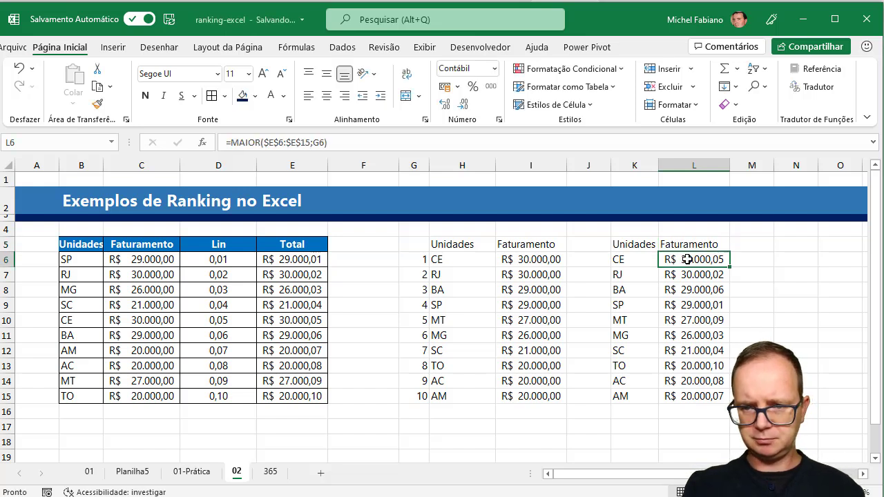
# Clear the second ranking's Faturamento cells L6:L15 and Unidades cells K6:K15
pyautogui.moveTo(688, 259); pyautogui.dragTo(677, 393)
pyautogui.press('Delete')
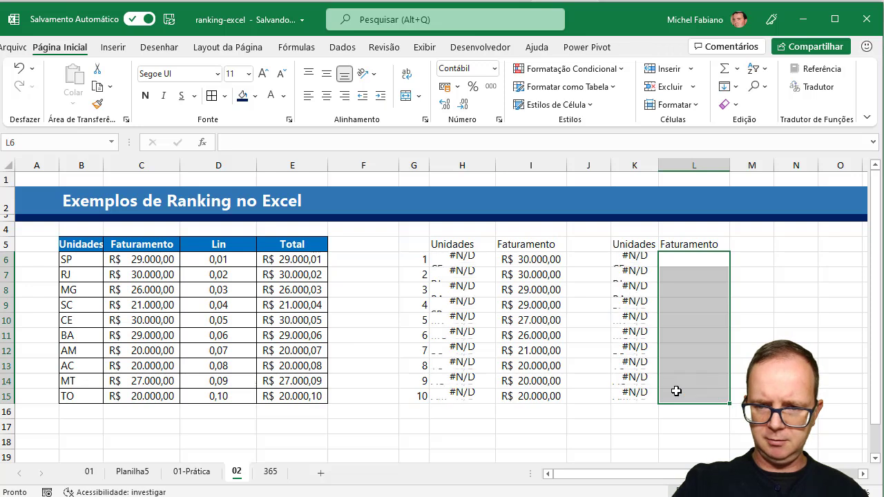
pyautogui.click(641, 260)
pyautogui.click(642, 260)
pyautogui.moveTo(641, 260); pyautogui.dragTo(636, 396)
pyautogui.press('Delete')
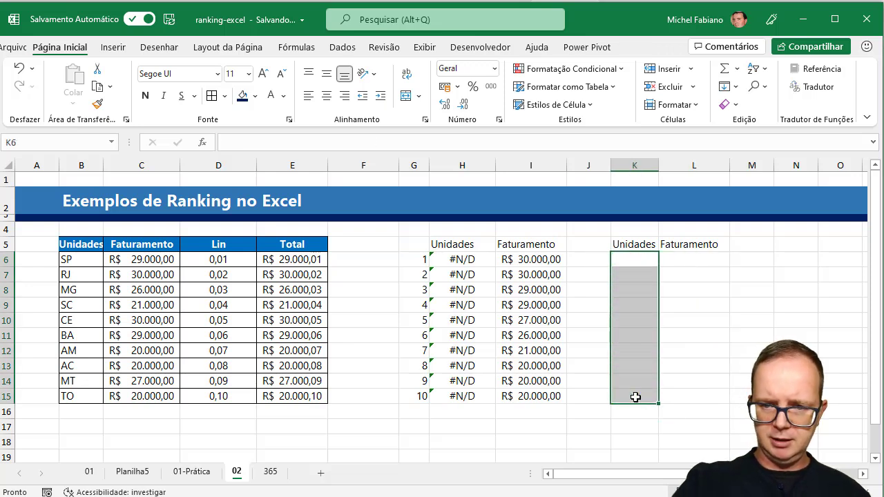
# Enter =MAIOR($E$6:$E$15;LIN(A1)) in L6 and fill it down the second ranking's Faturamento column to L15
pyautogui.click(707, 257)
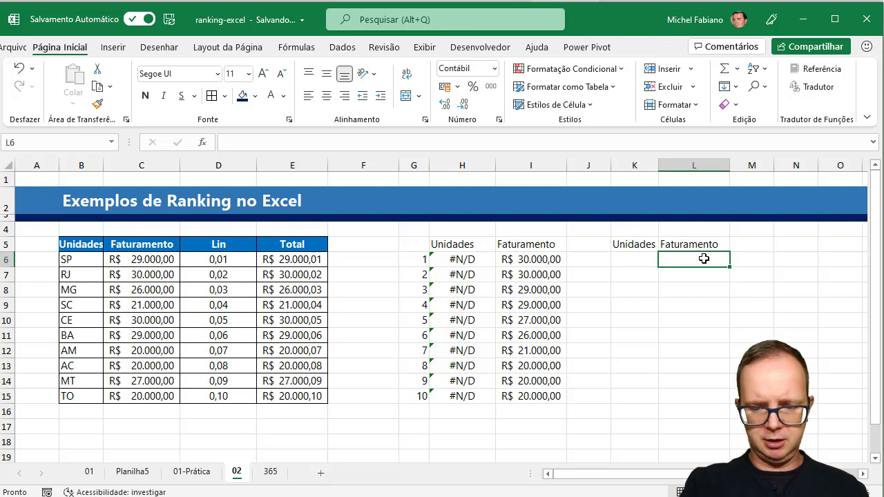
pyautogui.write('=maior')
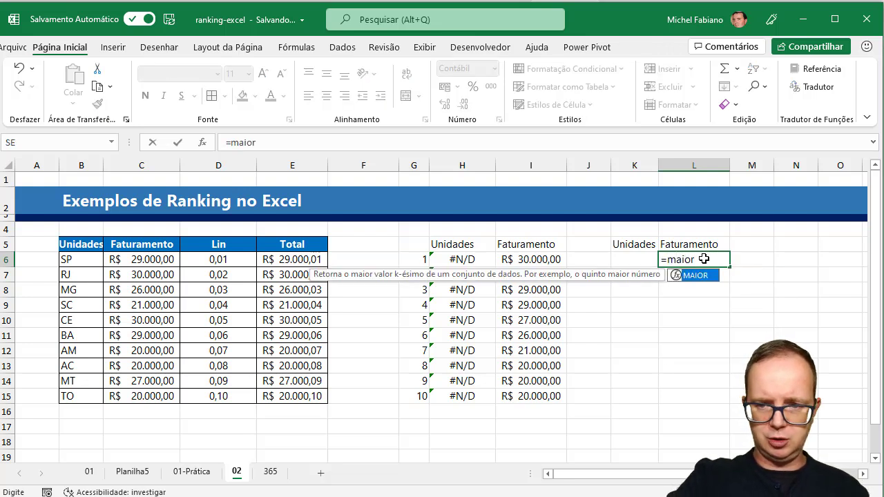
pyautogui.write('(')
pyautogui.click(313, 259)
pyautogui.moveTo(313, 260); pyautogui.dragTo(302, 395)
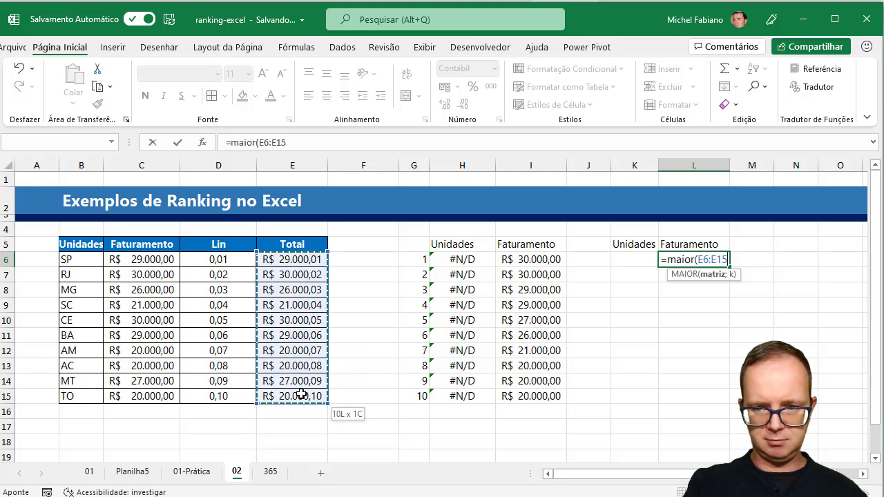
pyautogui.press('F4')
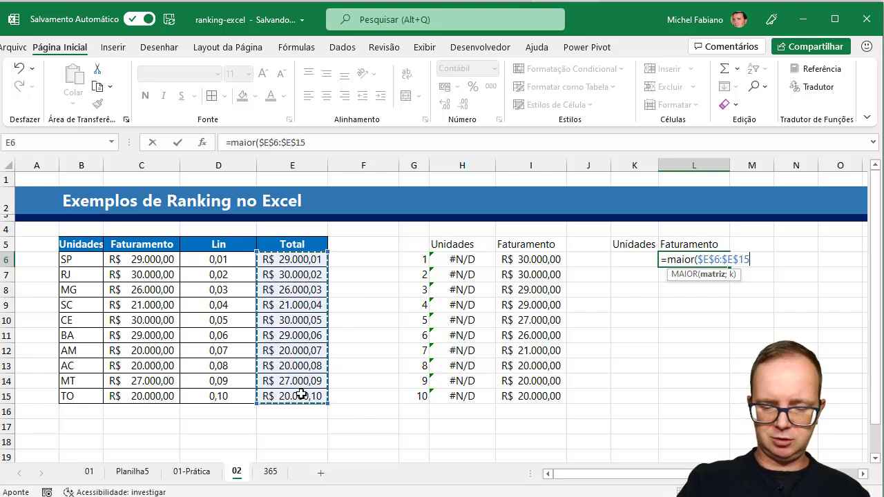
pyautogui.write(';lin')
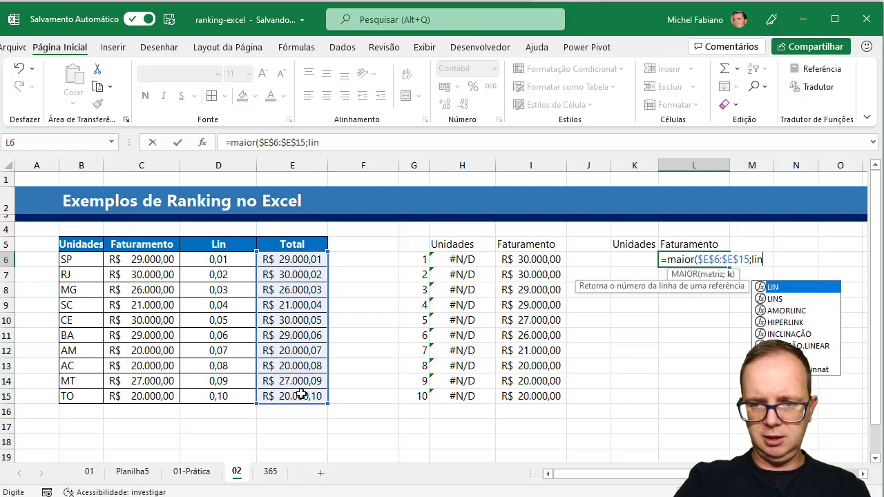
pyautogui.write('(a1')
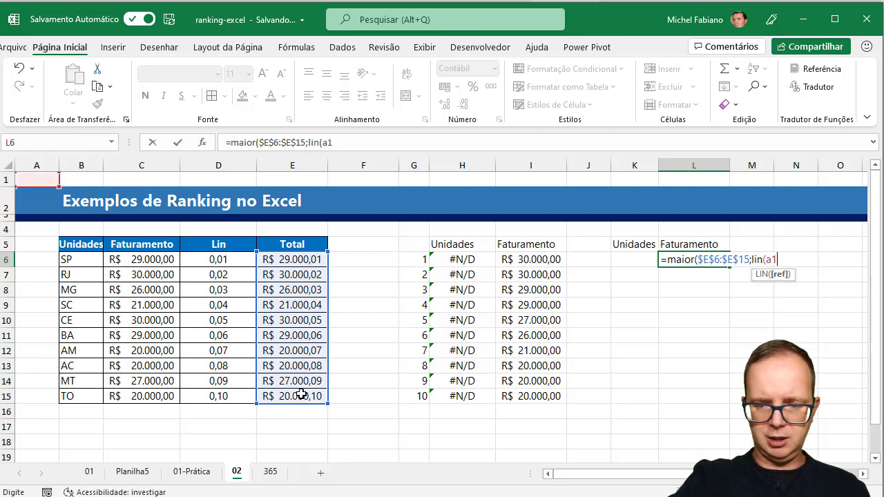
pyautogui.write('))')
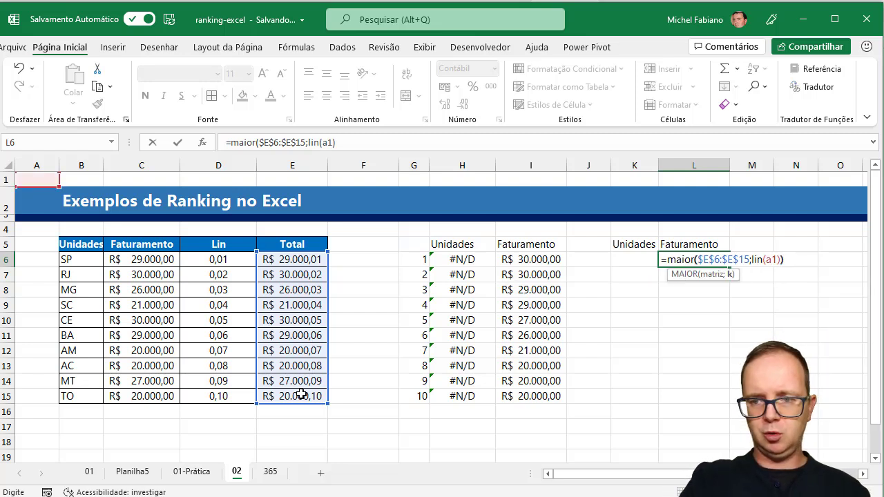
pyautogui.press('Return')
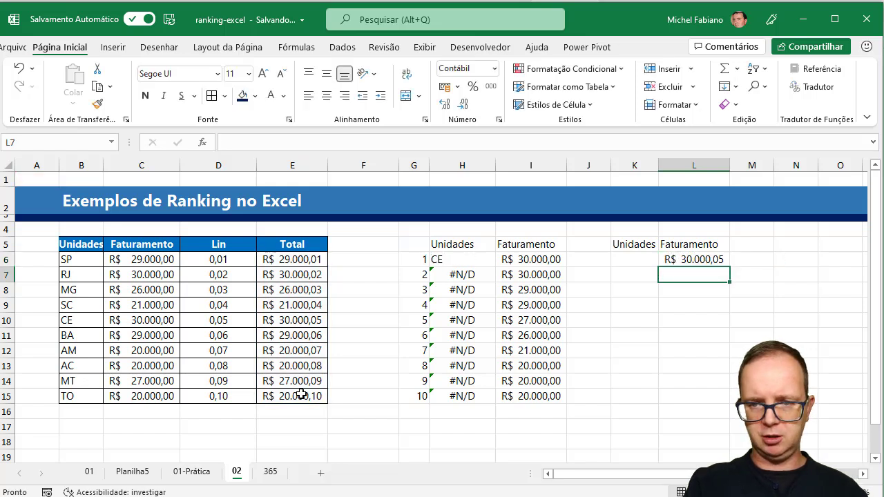
pyautogui.click(712, 259)
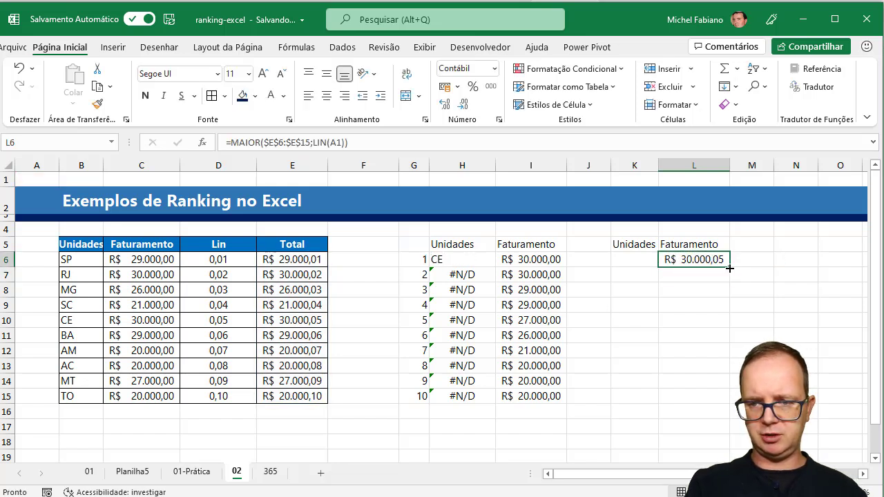
pyautogui.moveTo(730, 266); pyautogui.dragTo(716, 401)
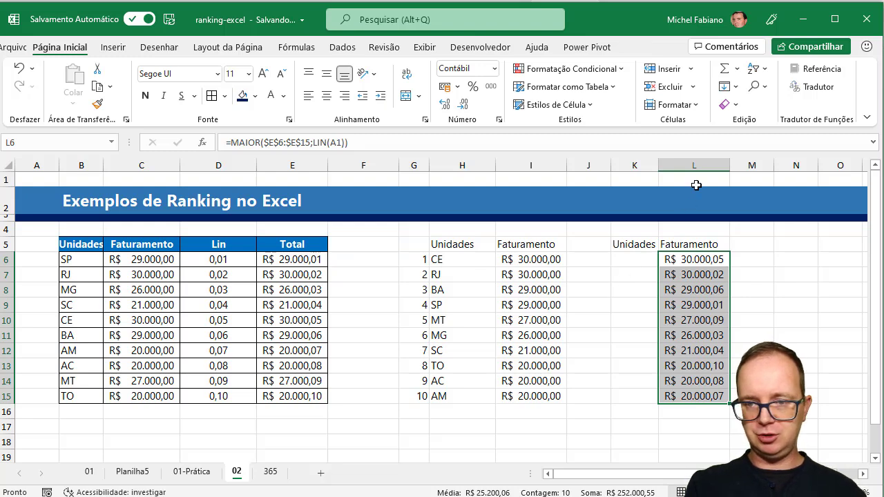
# Insert a column before the second ranking's Faturamento column, enter the header Faturamento Real in L5 and autofit its width
pyautogui.click(694, 164)
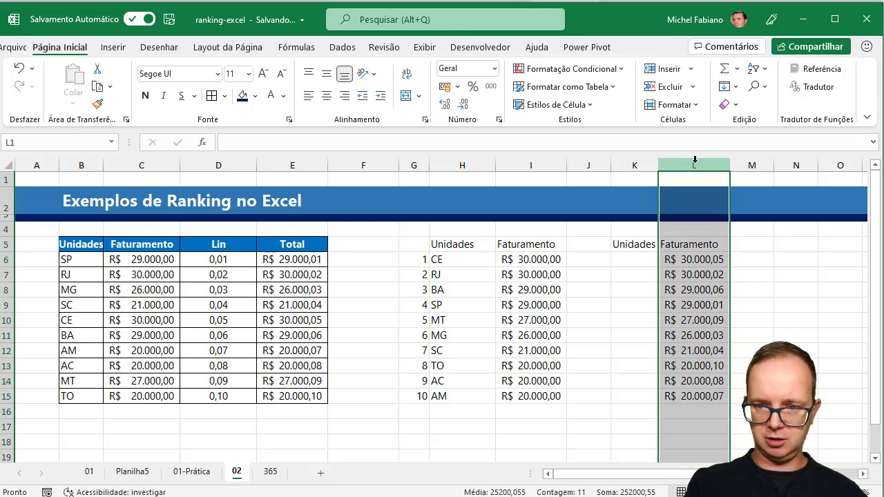
pyautogui.rightClick(695, 164)
pyautogui.click(735, 277)
pyautogui.click(672, 242)
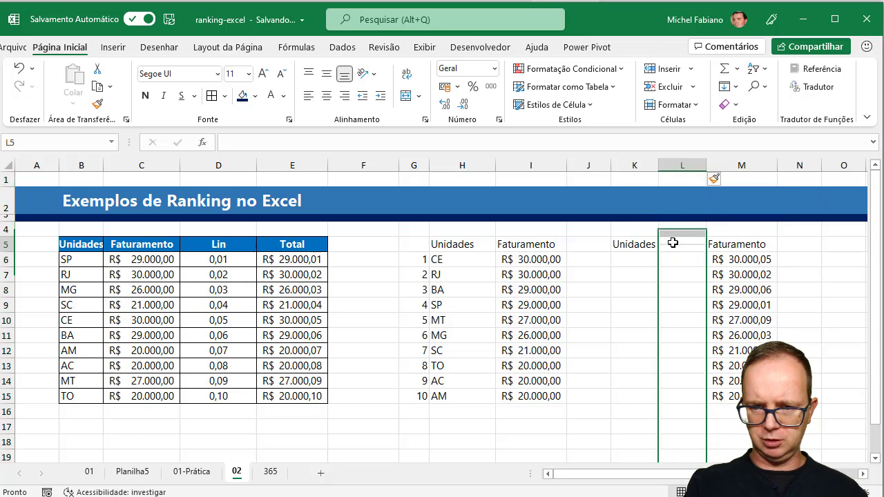
pyautogui.write('Fatur')
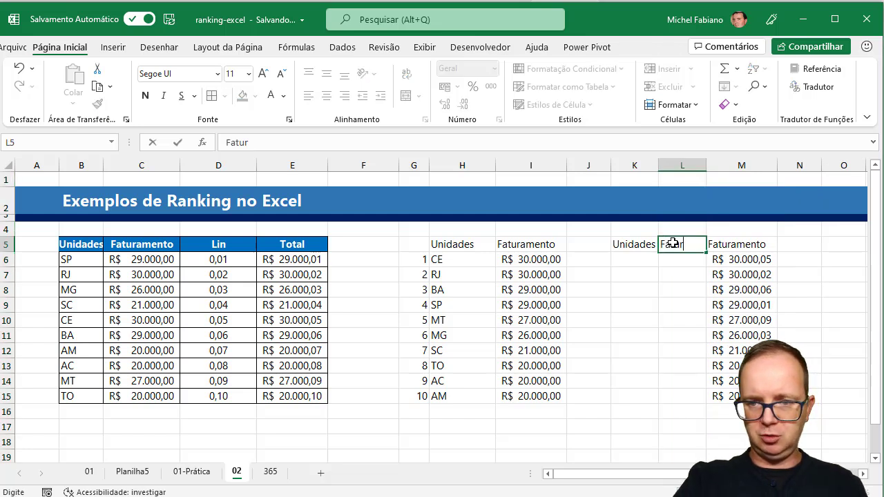
pyautogui.write('amento Real')
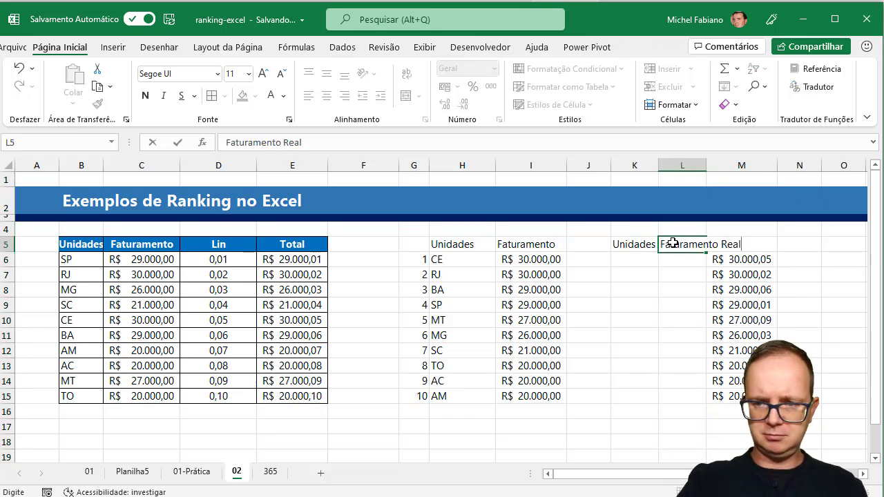
pyautogui.press('Return')
pyautogui.doubleClick(707, 166)
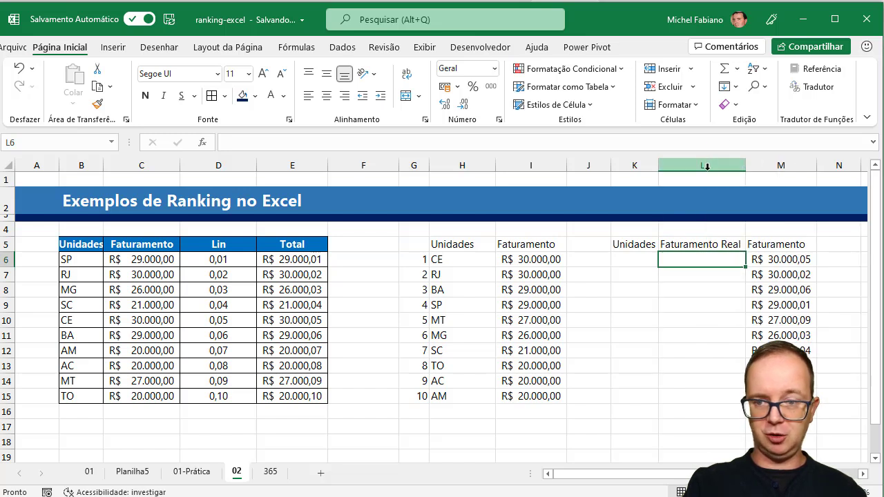
# Enter =PROCX(M6;$E$6:$E$15;$C$6:$C$15) in L6 to look up the real revenue
pyautogui.write('=')
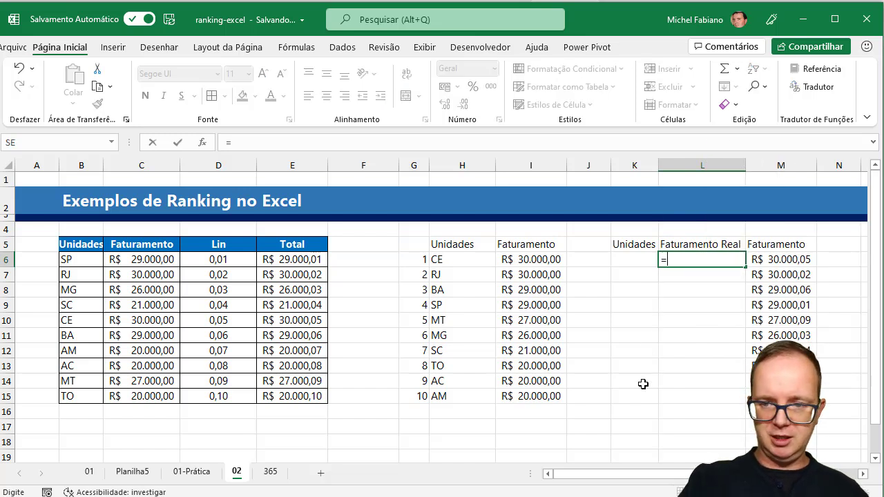
pyautogui.write('procx')
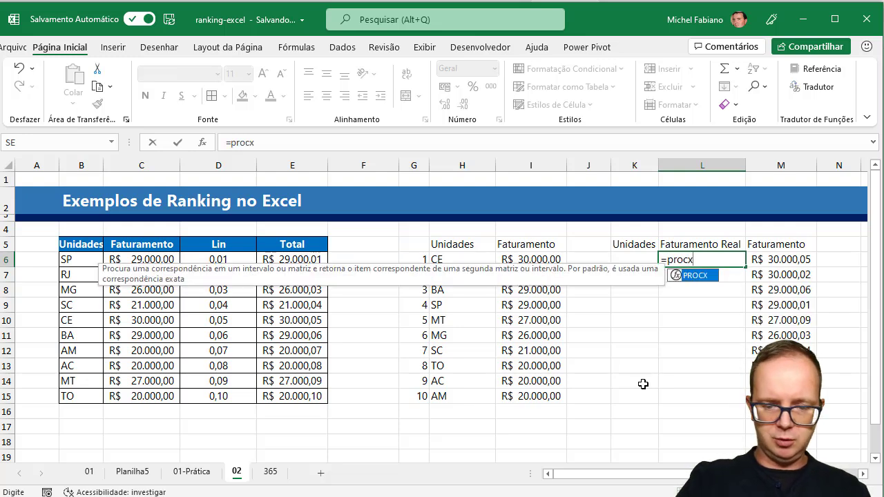
pyautogui.write('(')
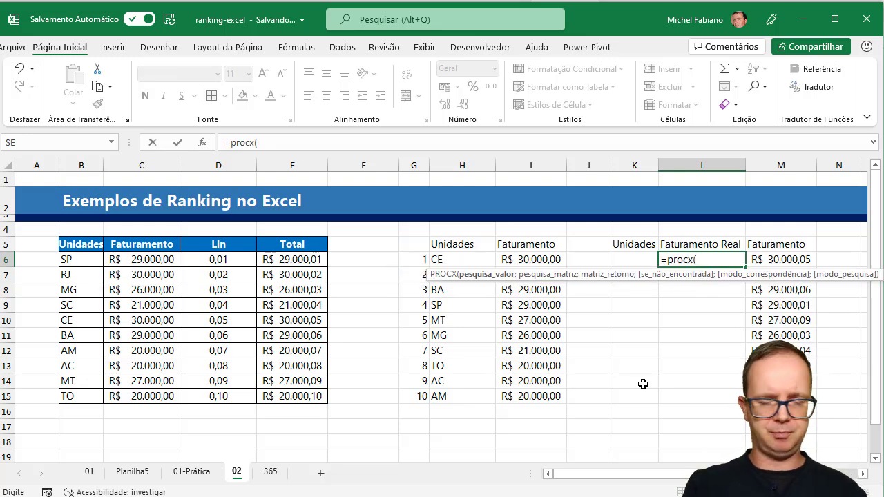
pyautogui.click(793, 259)
pyautogui.write(';')
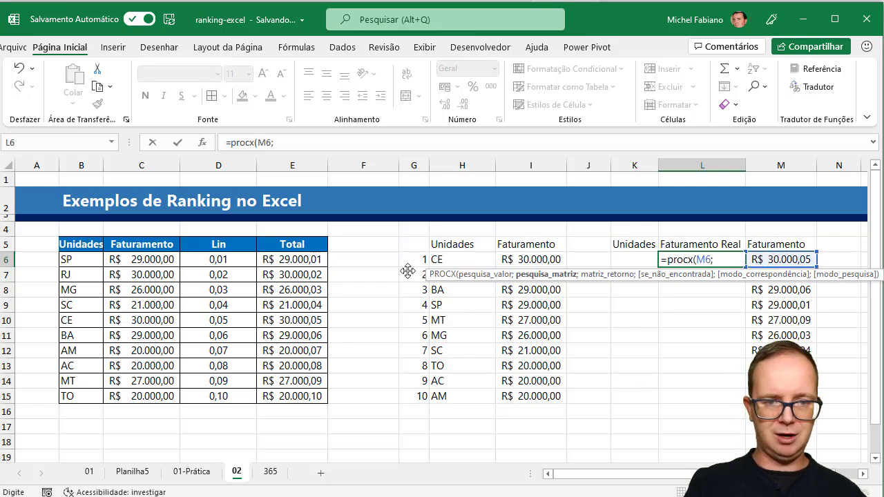
pyautogui.click(294, 259)
pyautogui.moveTo(287, 340); pyautogui.dragTo(291, 396)
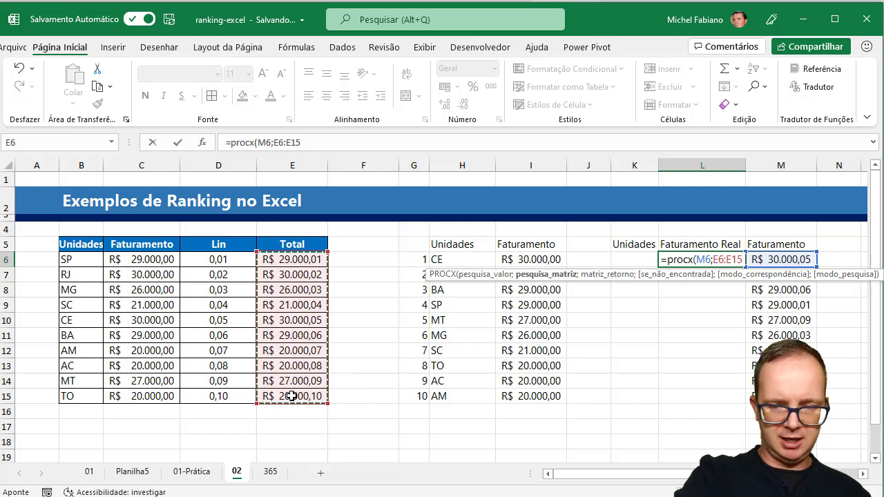
pyautogui.press('F4')
pyautogui.write(';')
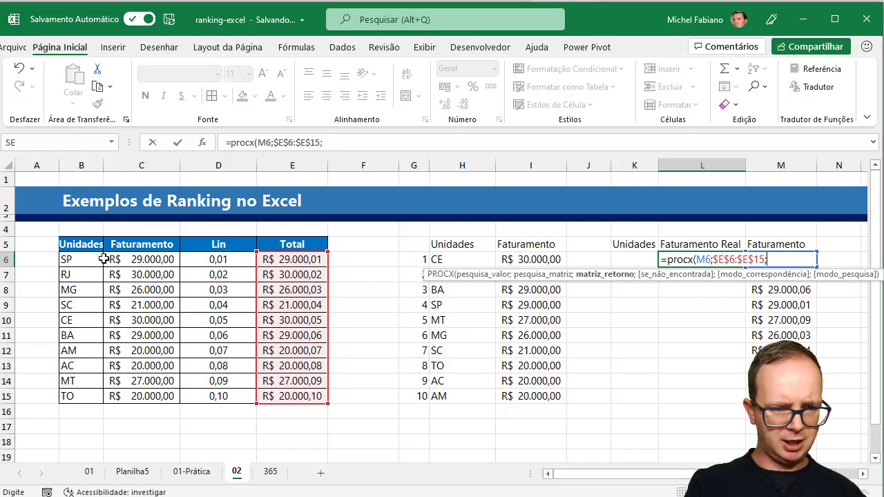
pyautogui.click(127, 259)
pyautogui.moveTo(127, 260); pyautogui.dragTo(123, 395)
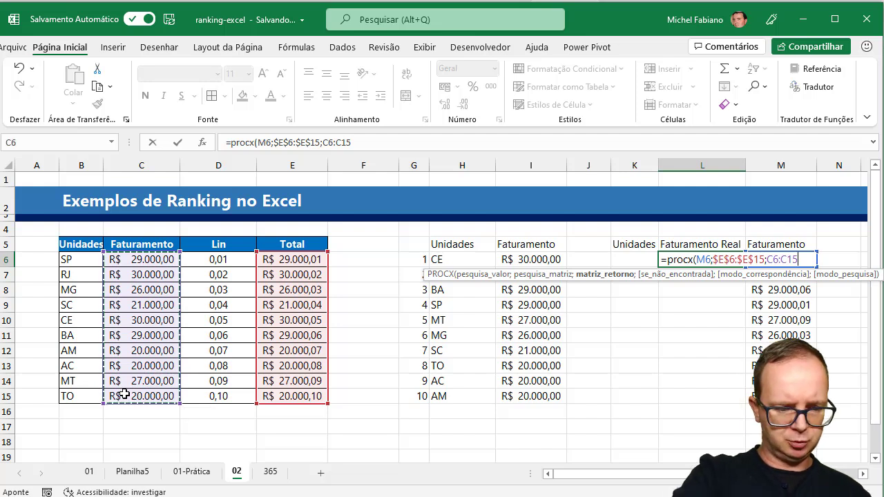
pyautogui.press('F4')
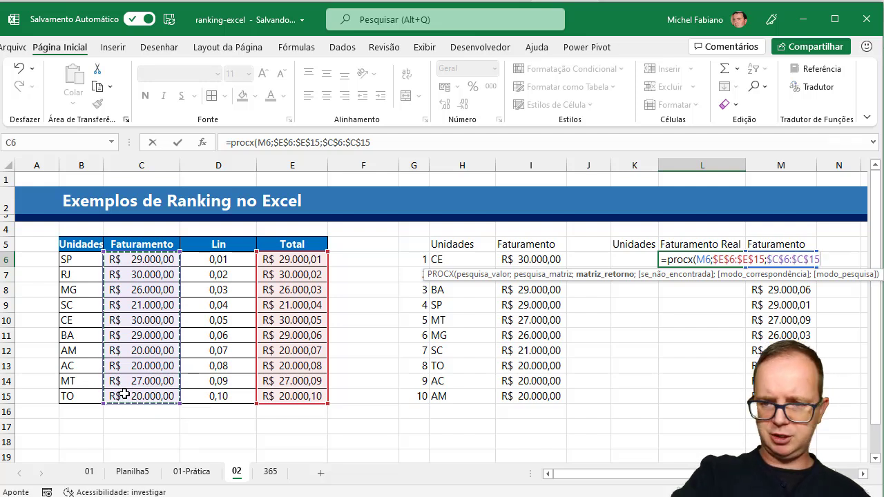
pyautogui.write(')')
pyautogui.press('Return')
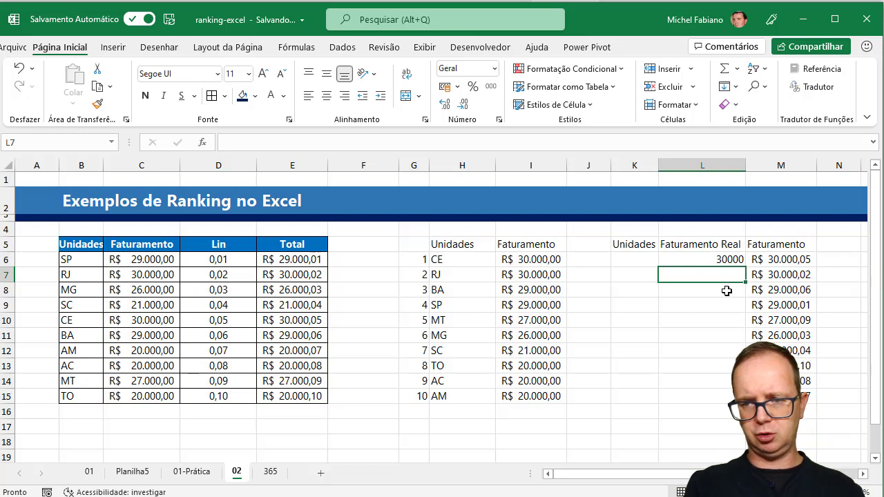
# Fill the L6 formula down to L15 and apply the Contábil number format to the Faturamento Real values
pyautogui.click(737, 261)
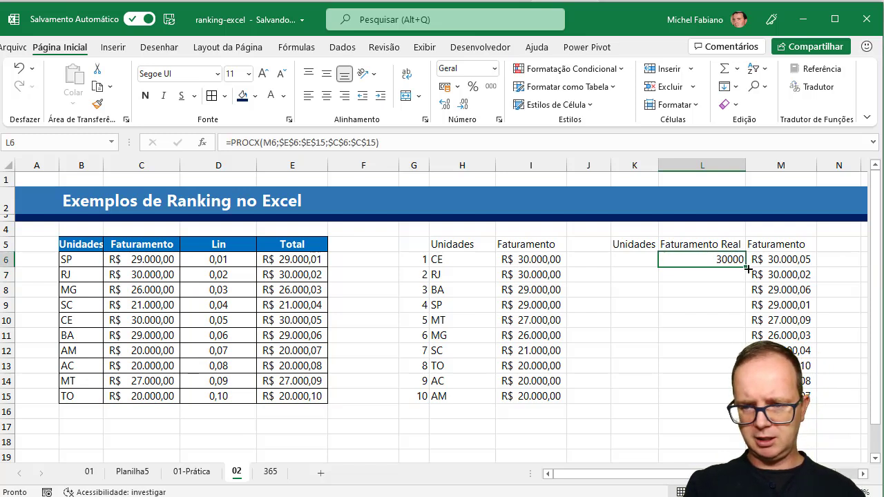
pyautogui.doubleClick(745, 266)
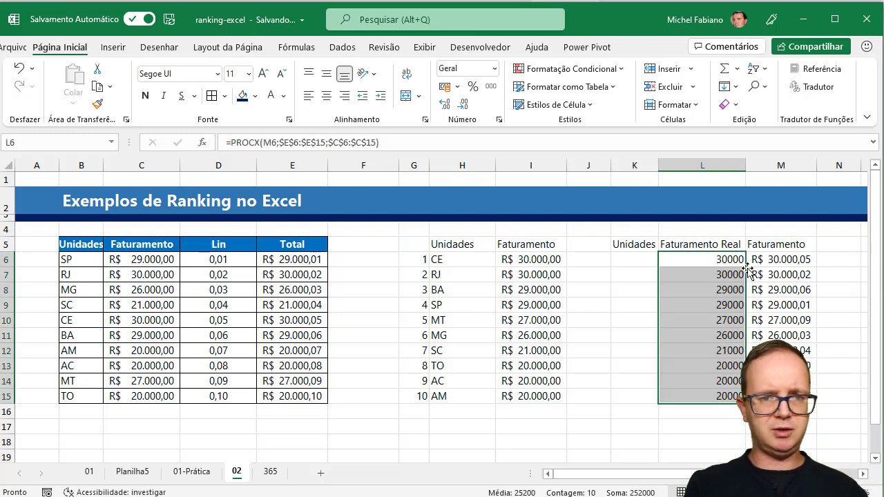
pyautogui.click(445, 87)
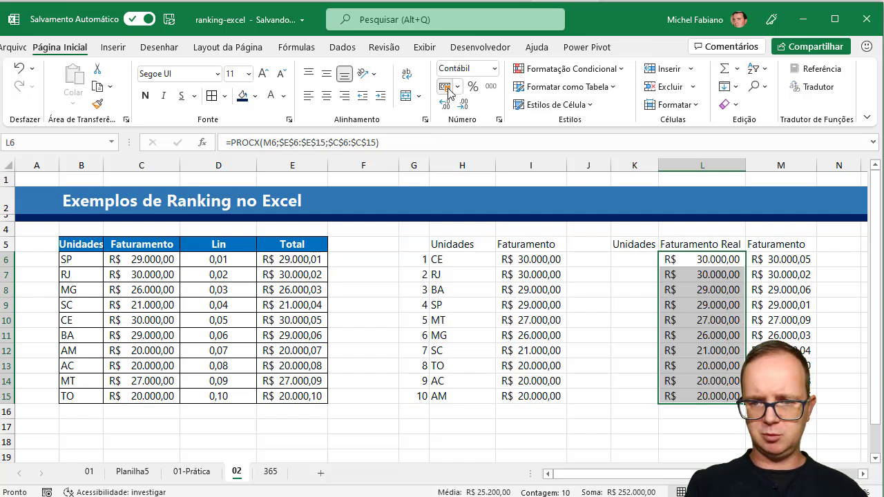
# Enter =PROCX(M6;$E$6:$E$15;$B$6:$B$15) in K6 and fill it down the second ranking's Unidades column to K15
pyautogui.click(646, 261)
pyautogui.write('=')
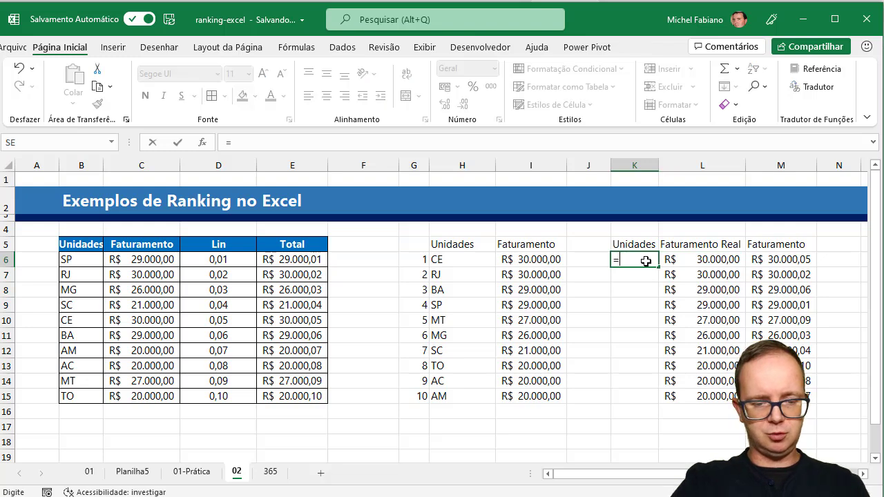
pyautogui.write('procx(')
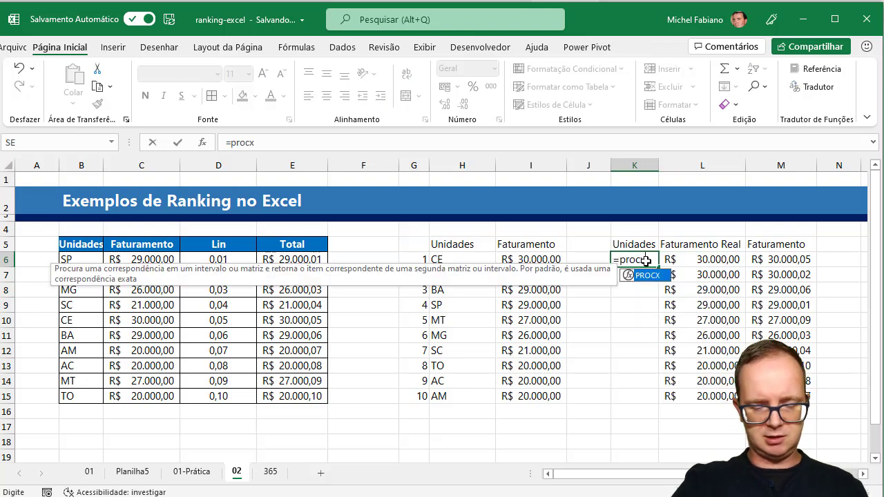
pyautogui.click(774, 260)
pyautogui.write(';')
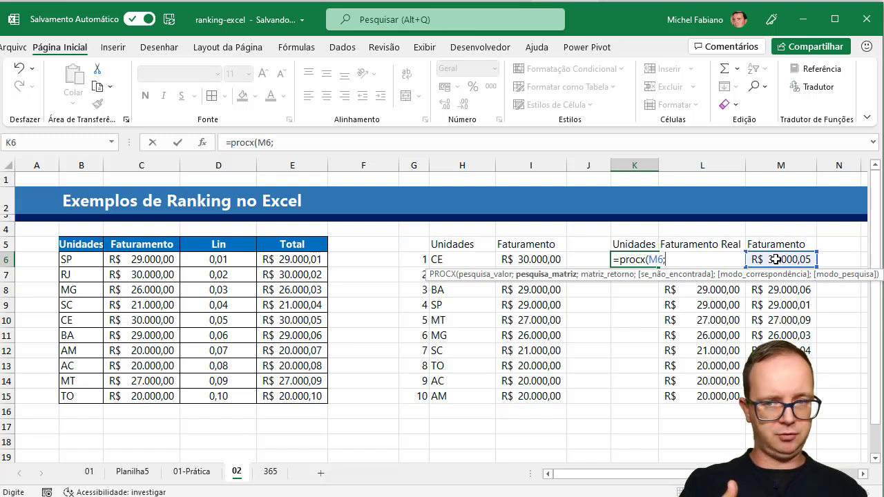
pyautogui.click(311, 259)
pyautogui.moveTo(311, 260); pyautogui.dragTo(309, 390)
pyautogui.press('F4')
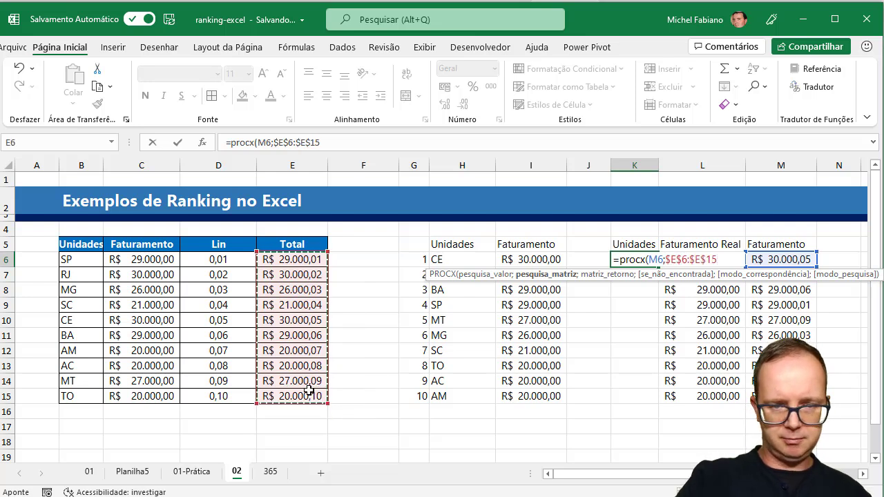
pyautogui.write(';')
pyautogui.click(87, 264)
pyautogui.moveTo(86, 265); pyautogui.dragTo(82, 395)
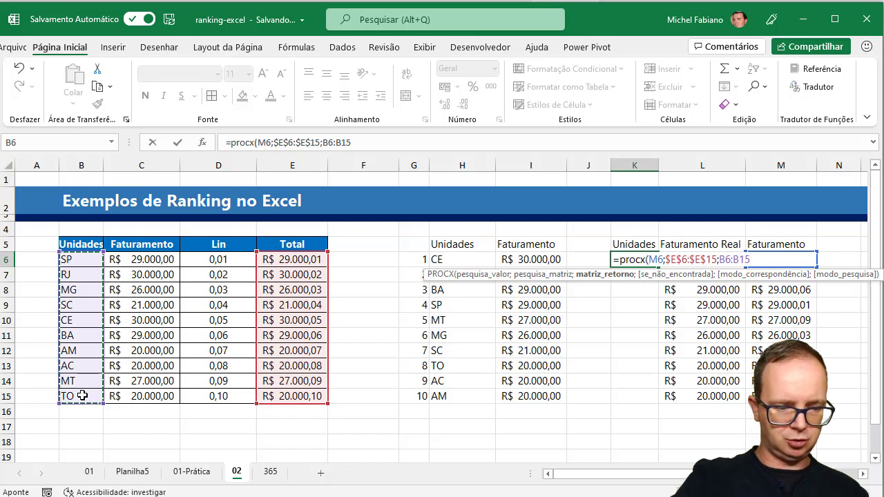
pyautogui.press('F4')
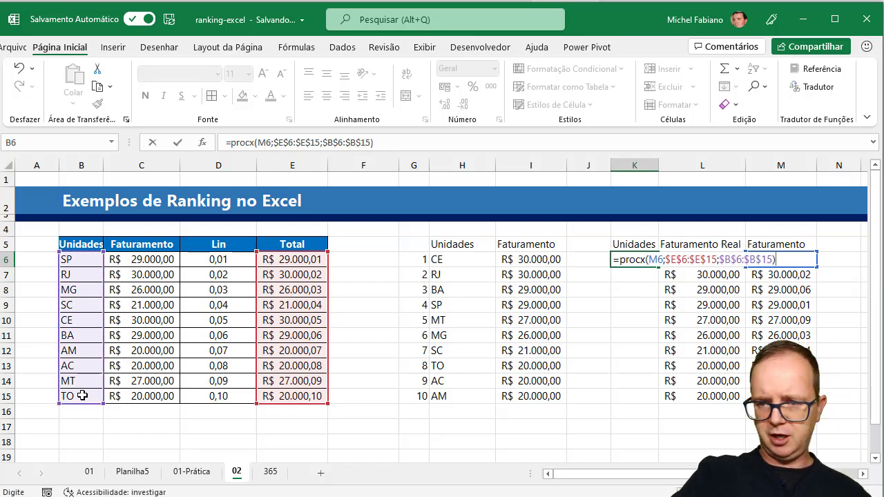
pyautogui.press('Return')
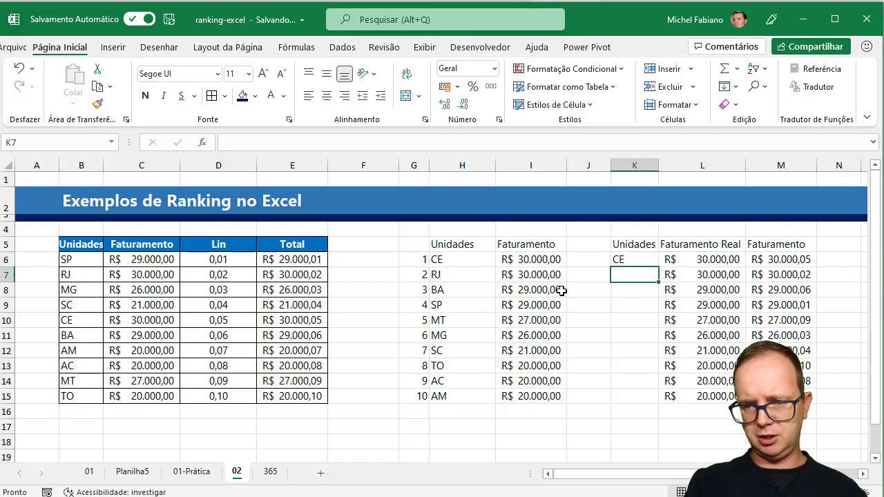
pyautogui.click(625, 260)
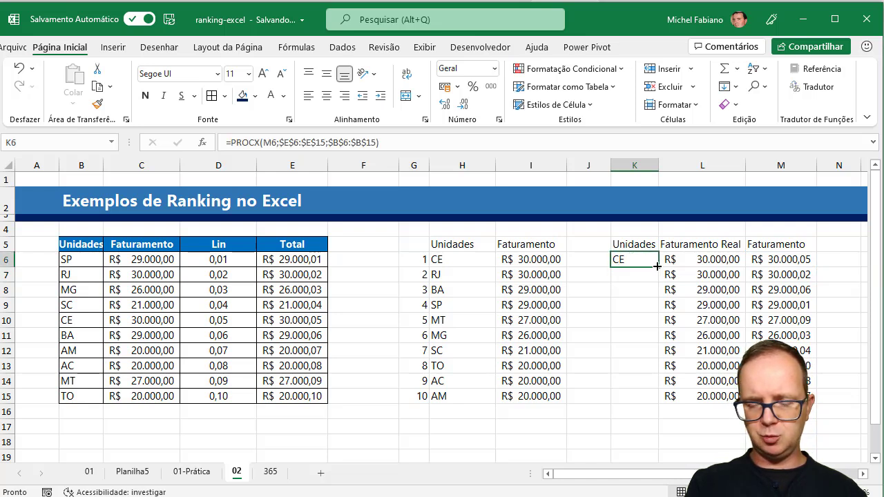
pyautogui.doubleClick(656, 265)
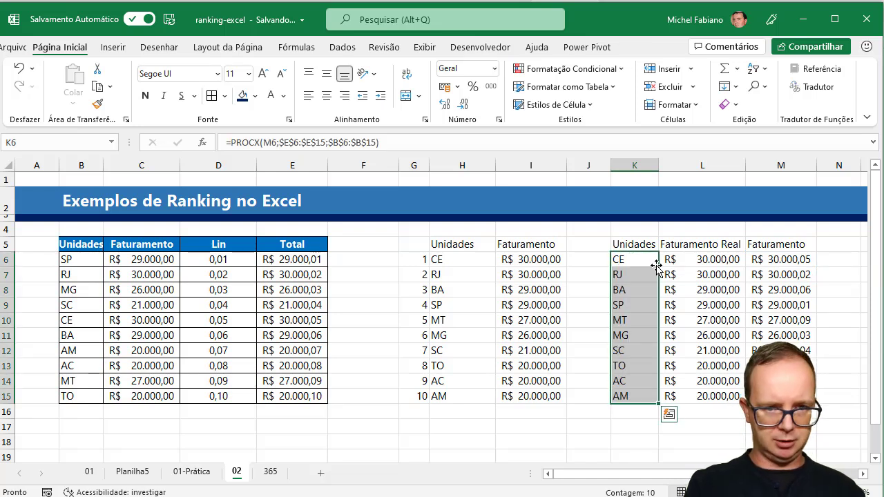
# Compare the formulas behind the first row of both rankings in cells M6, L6, H6 and I6
pyautogui.click(763, 260)
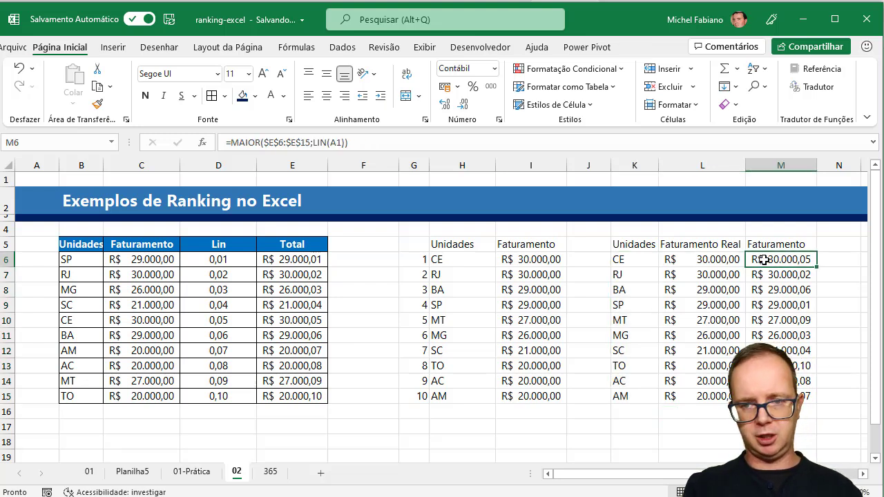
pyautogui.click(706, 259)
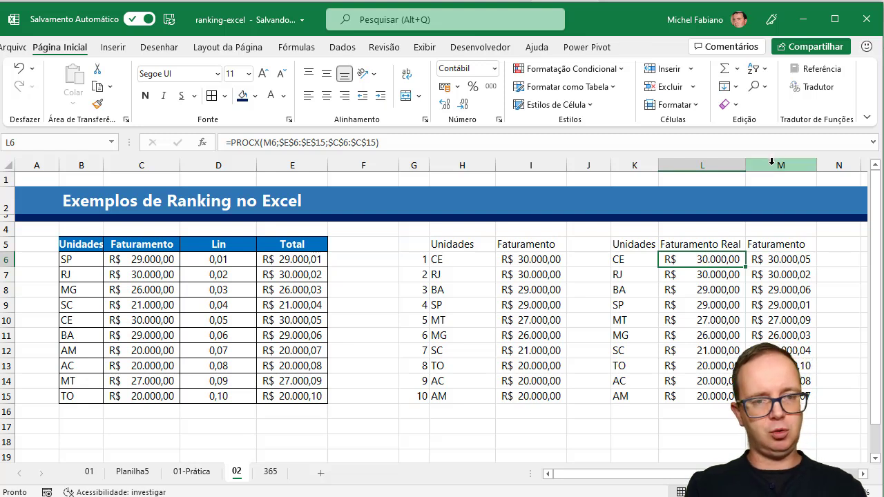
pyautogui.click(764, 255)
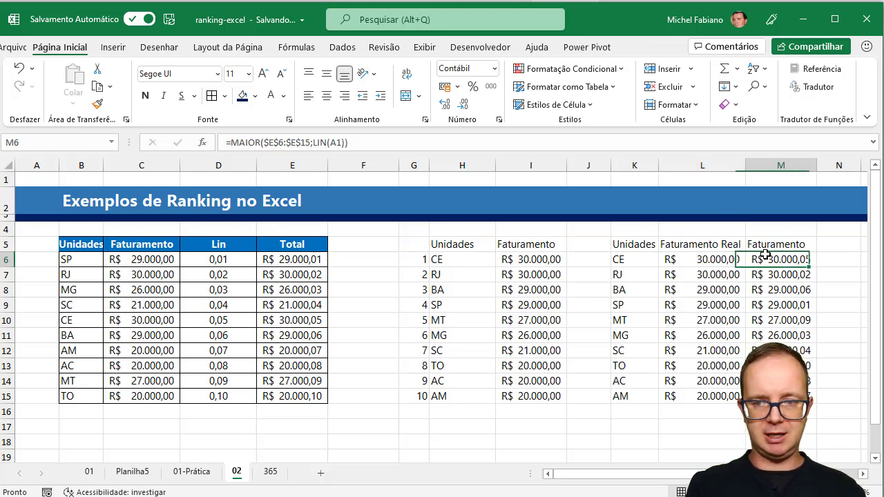
pyautogui.click(708, 259)
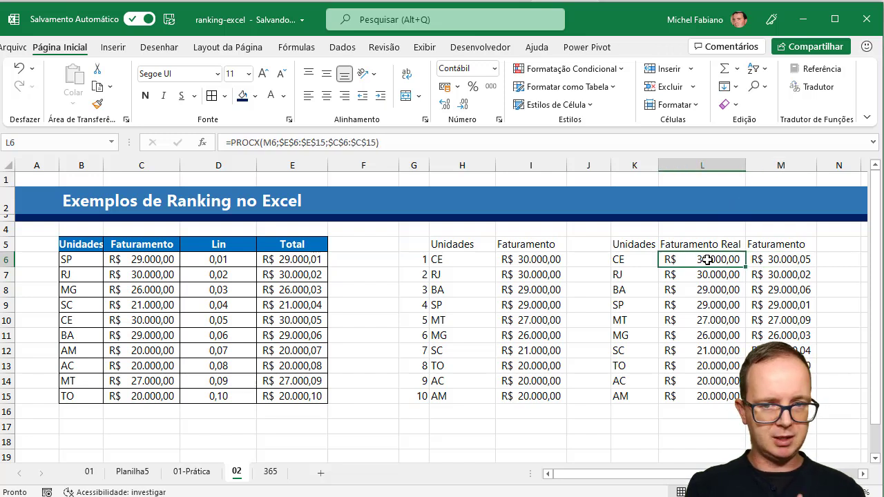
pyautogui.click(483, 257)
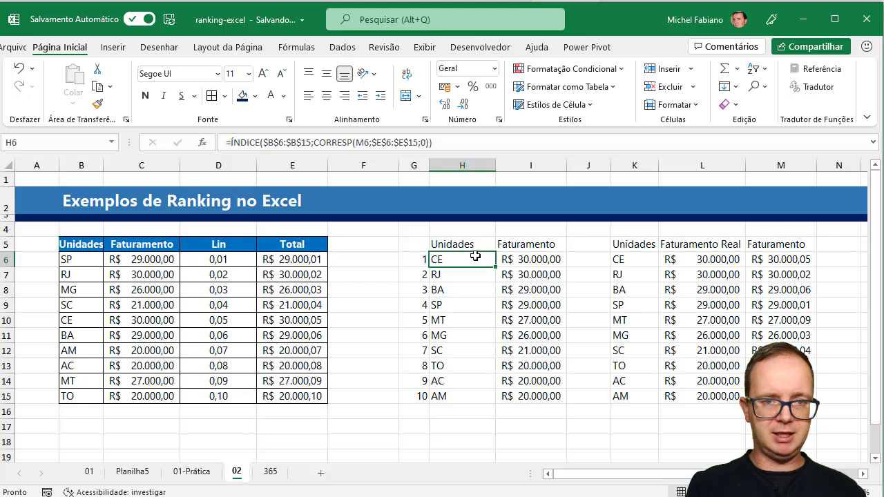
pyautogui.click(522, 257)
pyautogui.click(475, 257)
pyautogui.click(523, 257)
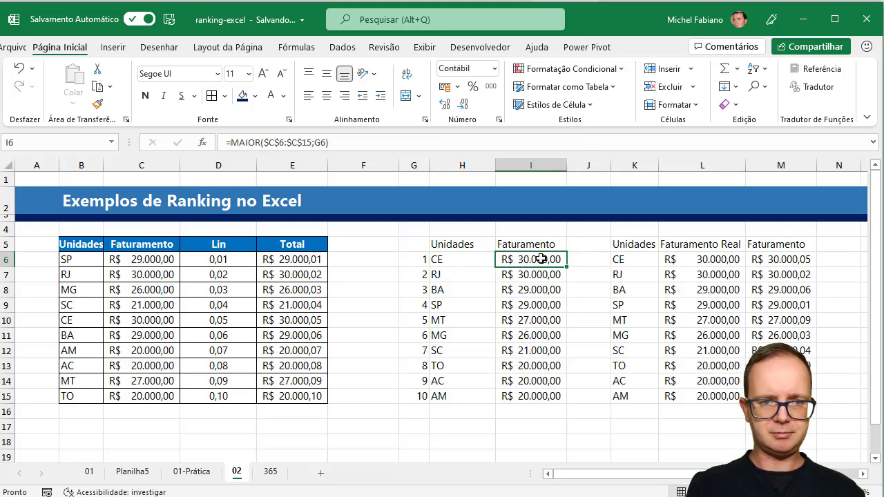
# Clear the first ranking's Unidades and Faturamento entries in H6:I15 and inspect the MAIOR formula in M6
pyautogui.moveTo(472, 257); pyautogui.dragTo(537, 394)
pyautogui.press('Delete')
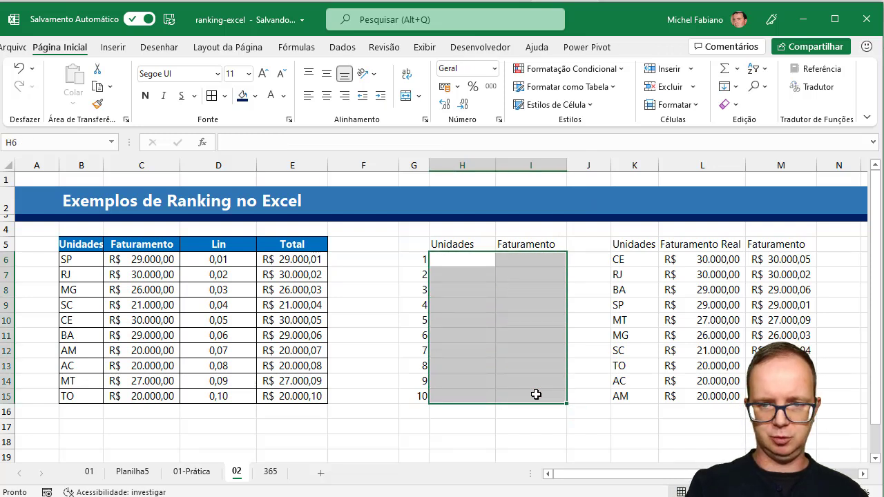
pyautogui.click(533, 257)
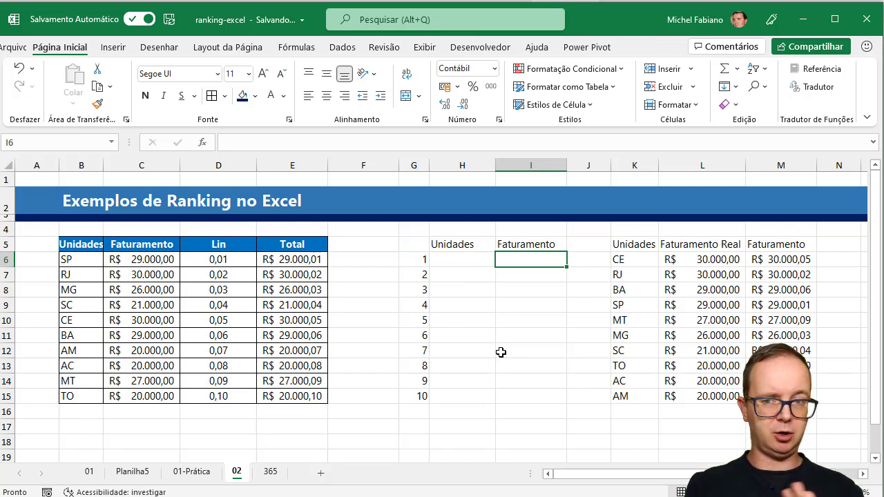
pyautogui.click(780, 258)
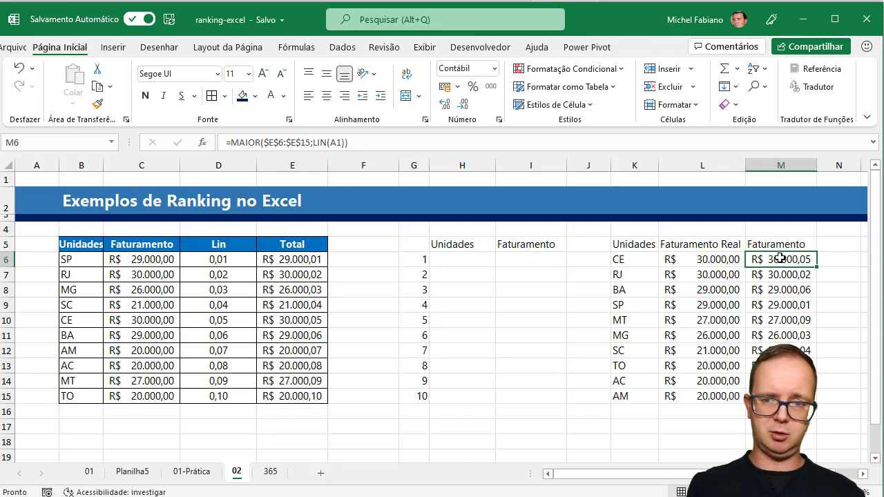
pyautogui.doubleClick(780, 260)
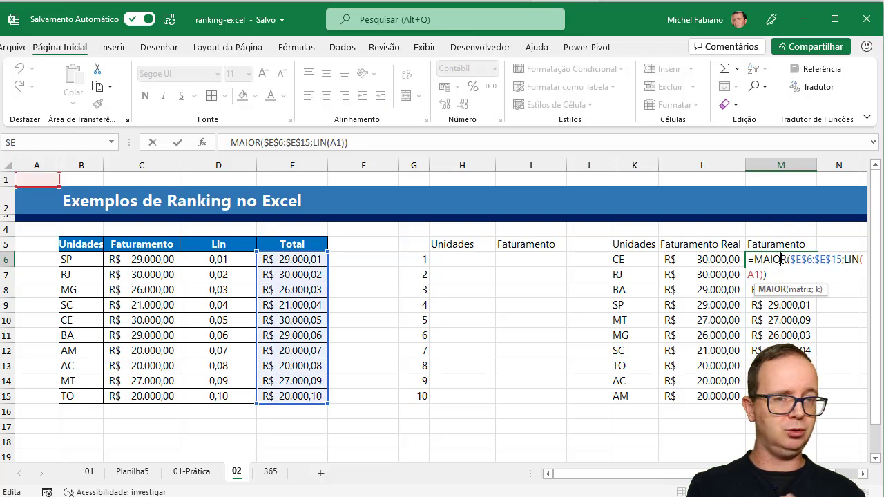
pyautogui.press('Escape')
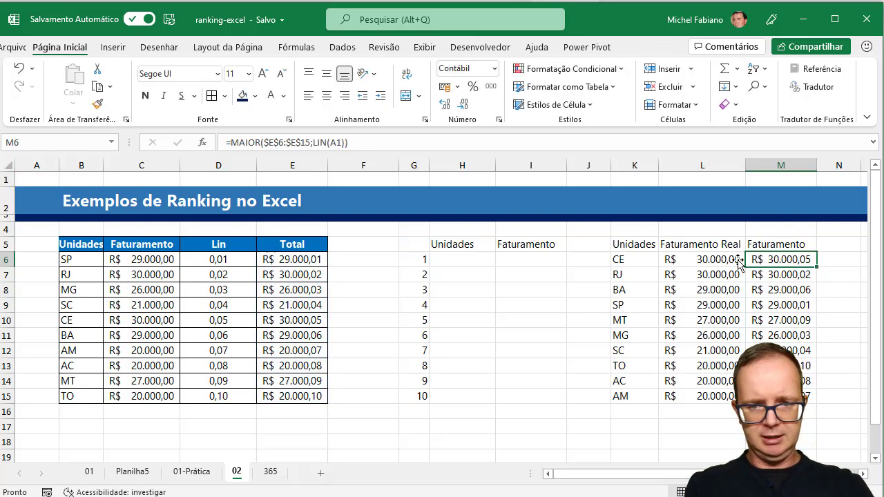
# Enter =ÍNDICE($C$6:$C$15;CORRESP(M6;$E$6:$E$15;0)) in I6 and fill it down the first ranking's Faturamento column to I15
pyautogui.click(533, 260)
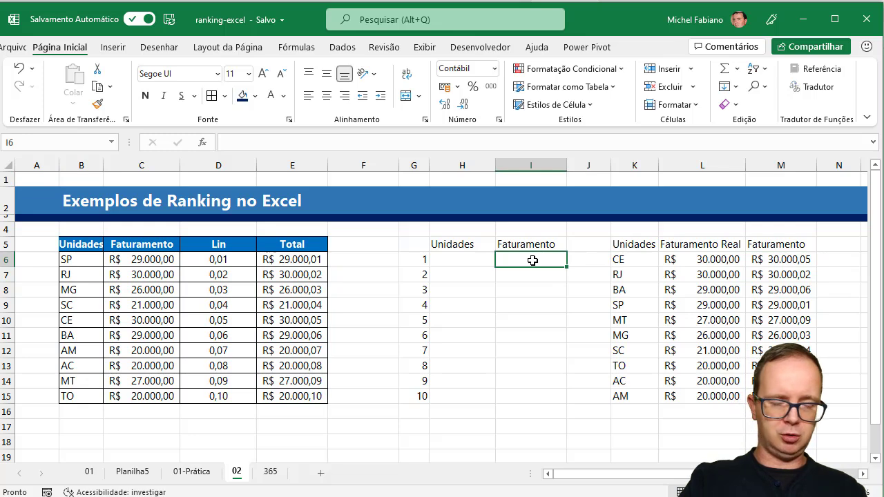
pyautogui.write('=índi')
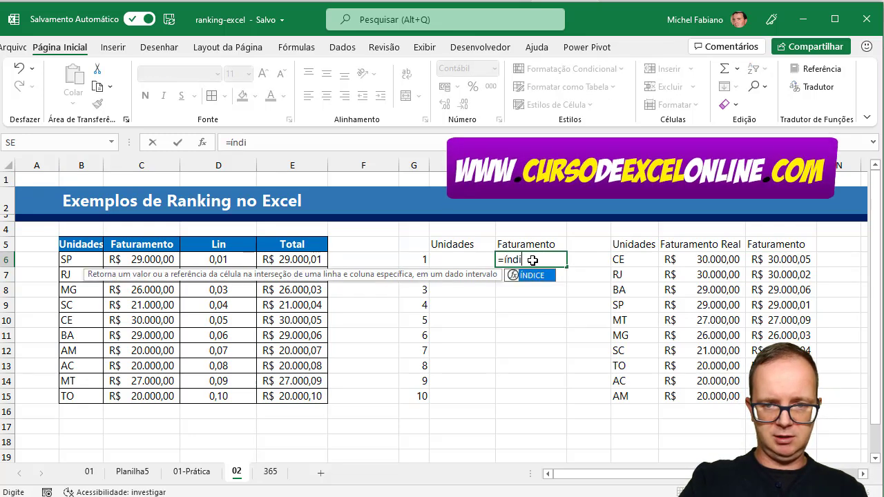
pyautogui.write('ce(')
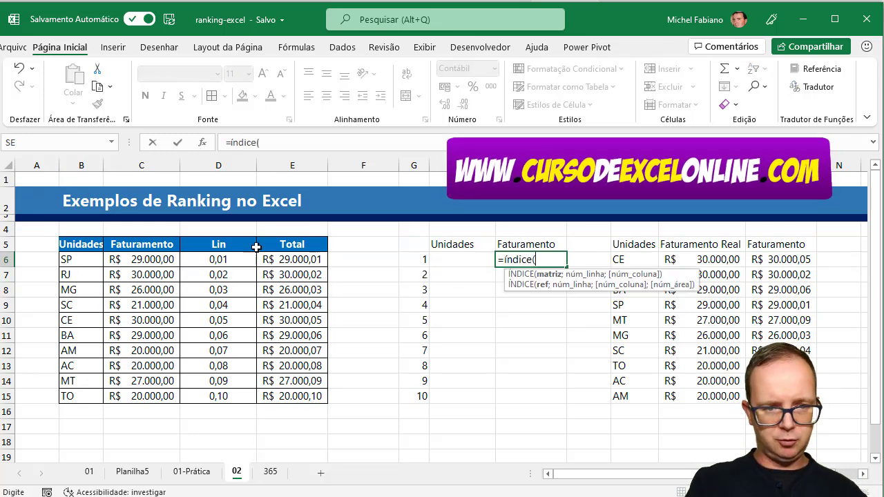
pyautogui.moveTo(158, 257); pyautogui.dragTo(150, 392)
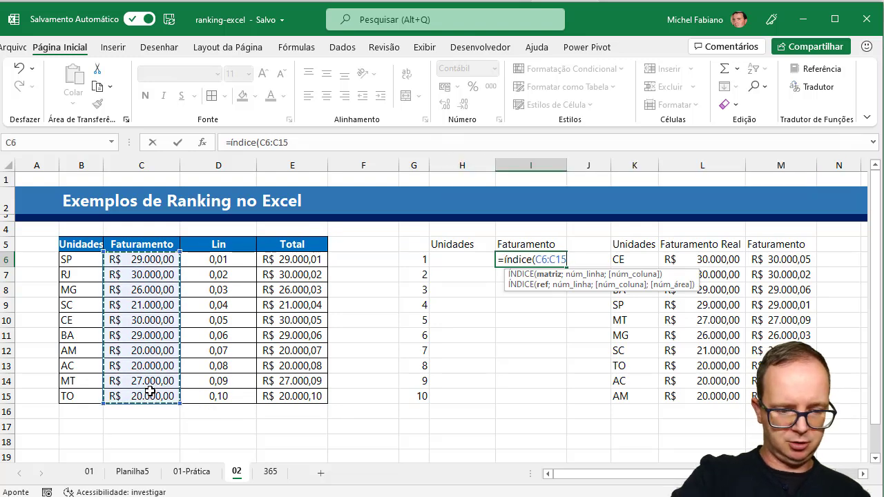
pyautogui.press('F4')
pyautogui.write(';')
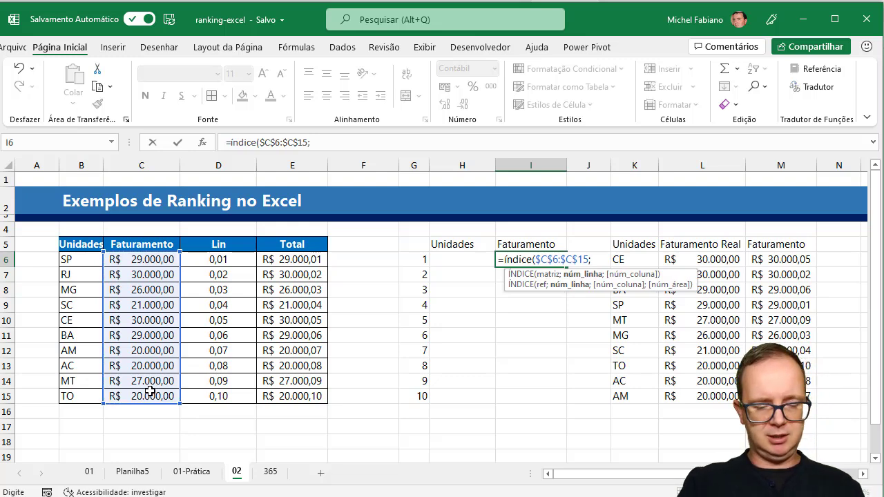
pyautogui.write('corresp(')
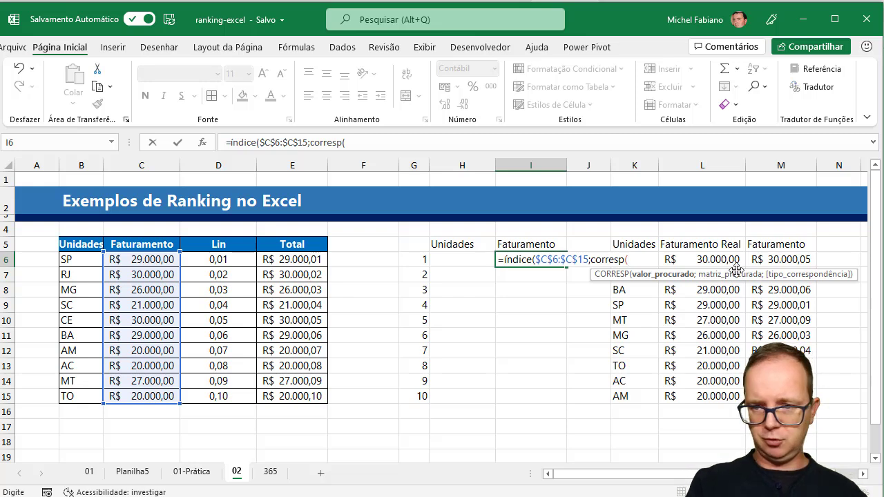
pyautogui.click(786, 259)
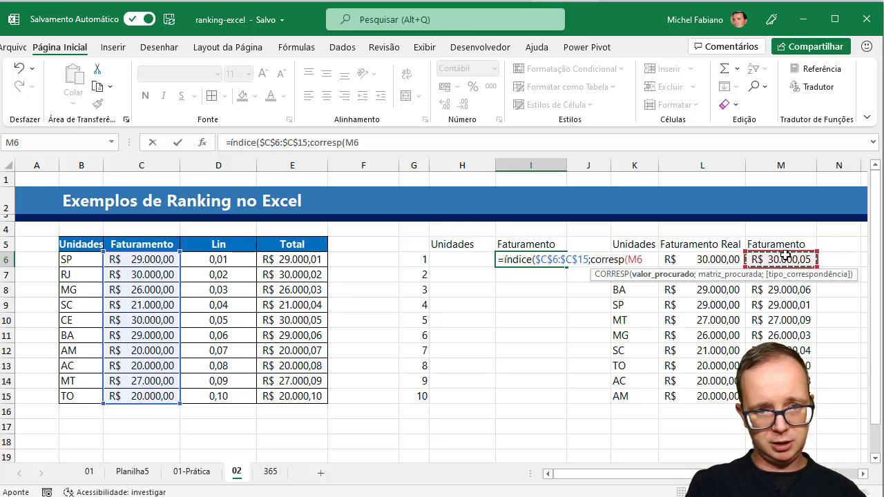
pyautogui.write(';')
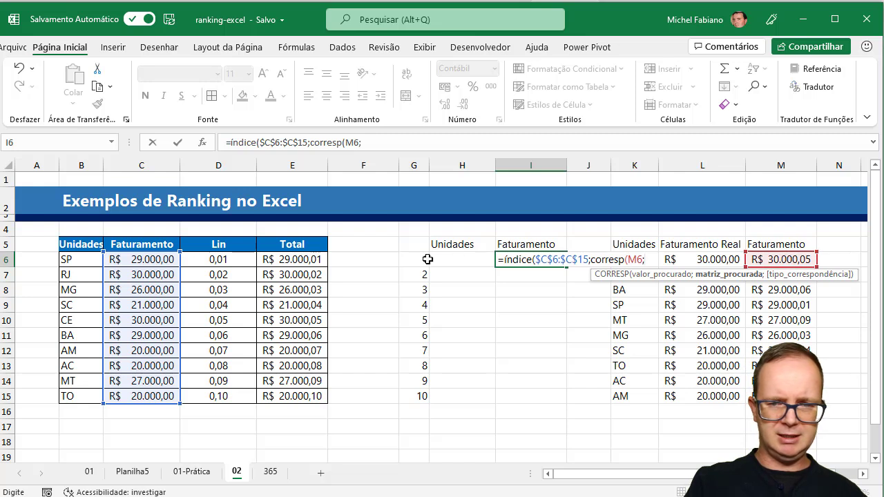
pyautogui.moveTo(298, 260); pyautogui.dragTo(294, 400)
pyautogui.press('F4')
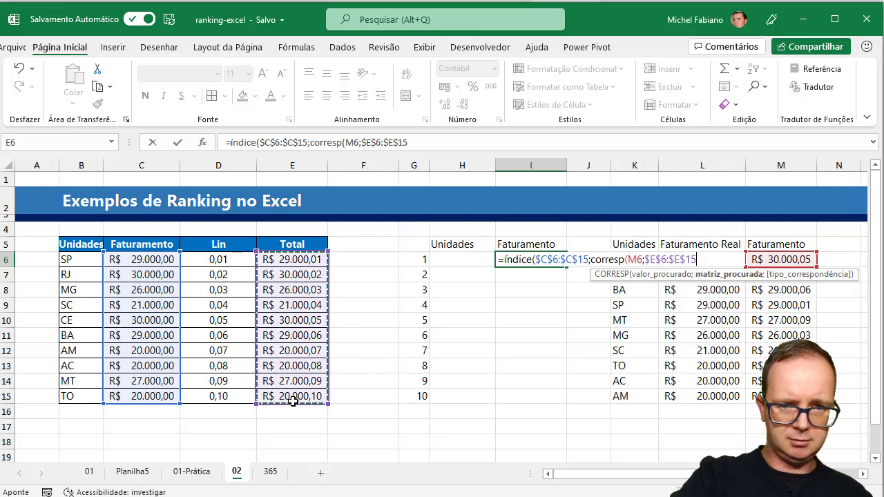
pyautogui.write(';0')
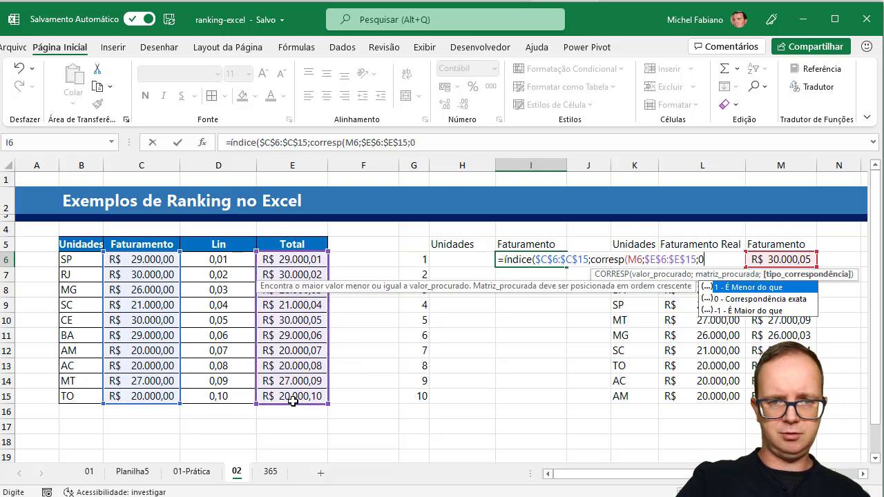
pyautogui.write('))')
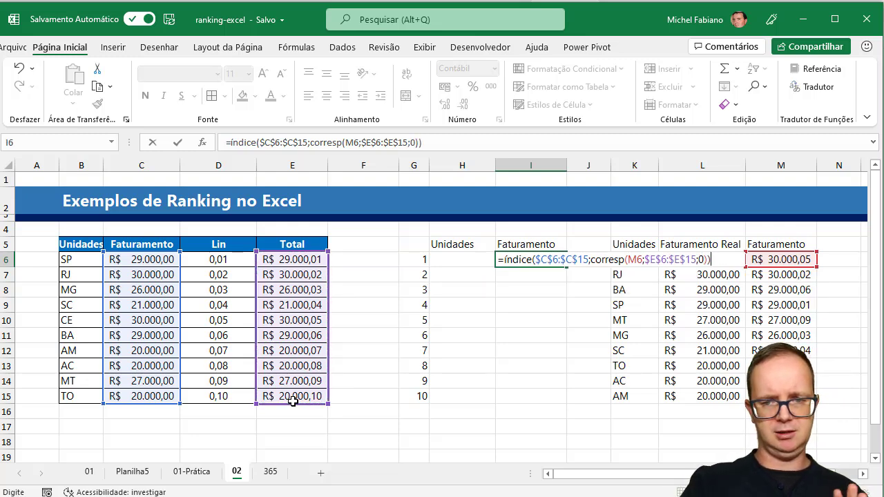
pyautogui.press('Return')
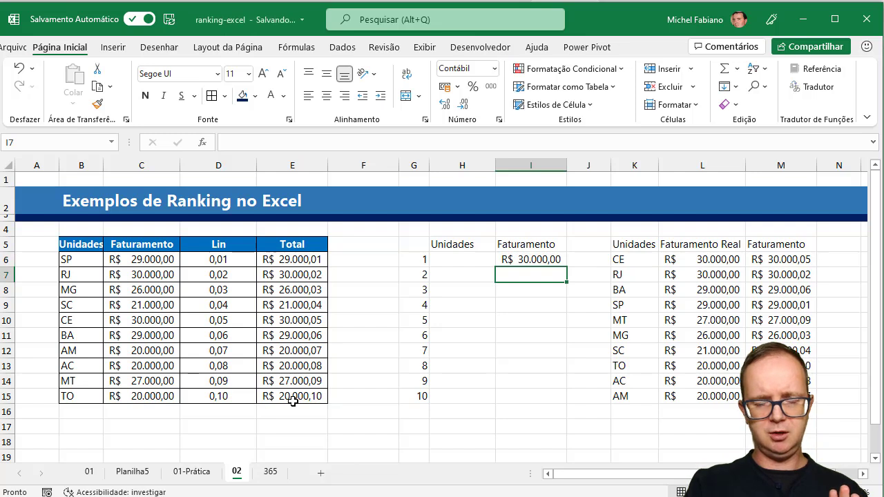
pyautogui.click(559, 261)
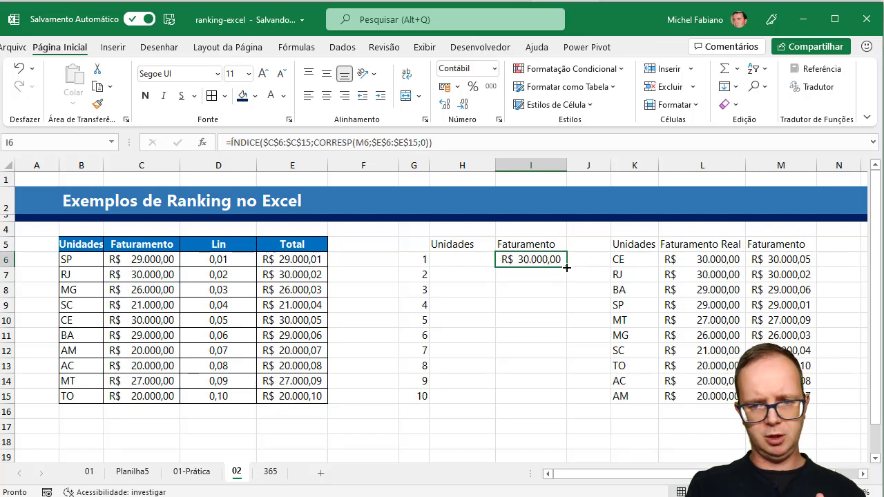
pyautogui.doubleClick(565, 267)
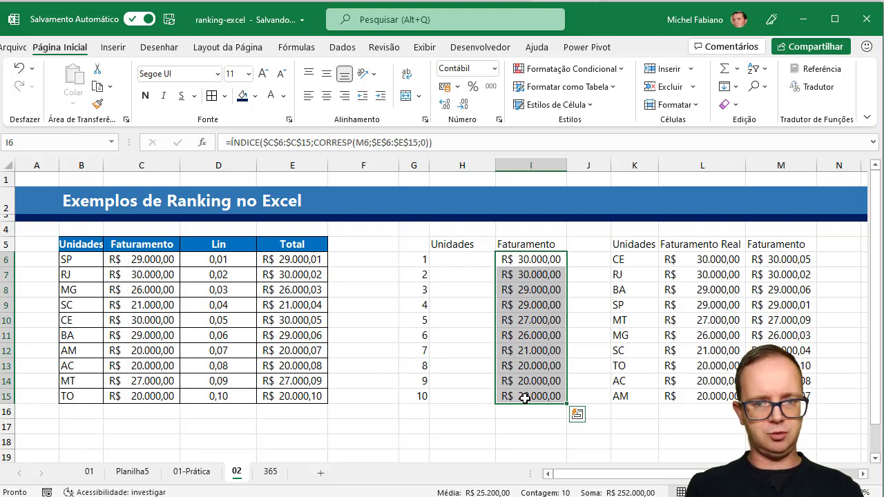
# Enter =ÍNDICE($B$6:$B$15;CORRESP(M6;$E$6:$E$15;0)) in H6 and fill it down the first ranking's Unidades column to H15
pyautogui.click(467, 258)
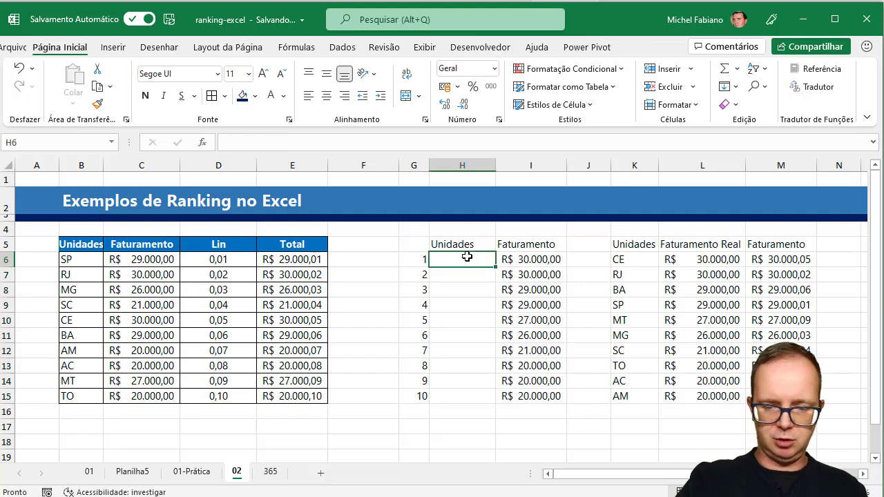
pyautogui.write('=í')
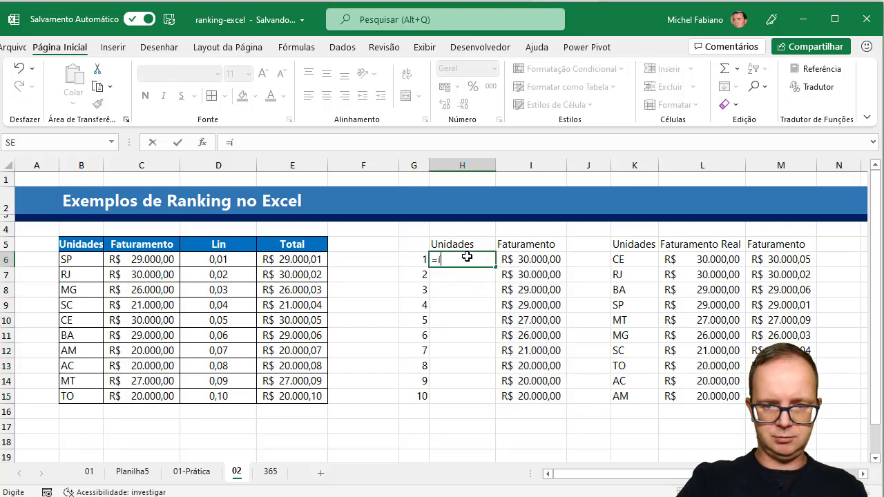
pyautogui.write('ndice(')
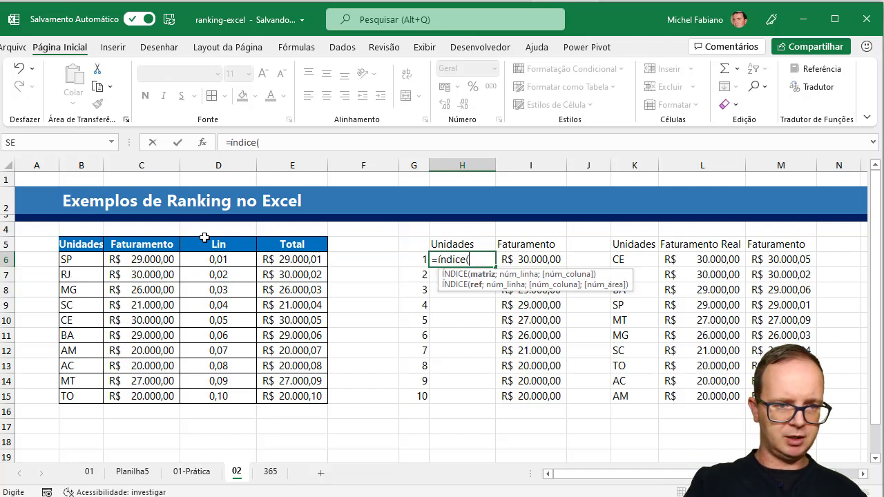
pyautogui.moveTo(69, 261); pyautogui.dragTo(73, 397)
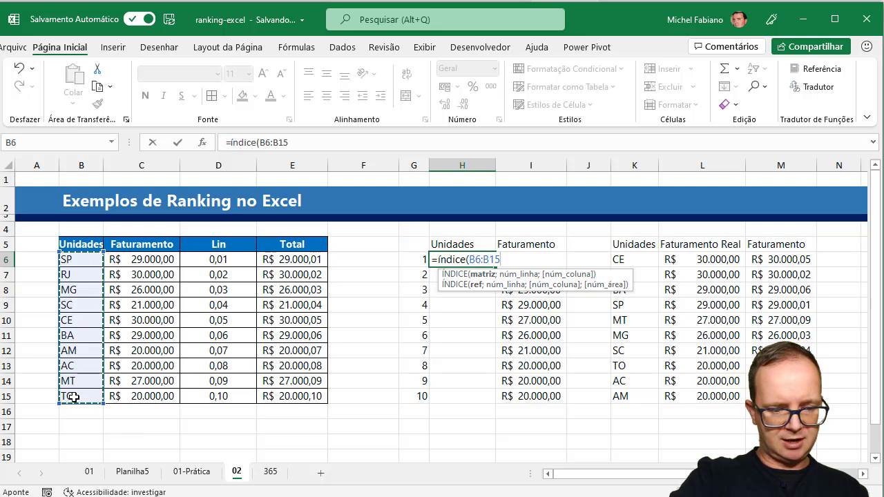
pyautogui.press('F4')
pyautogui.write(';')
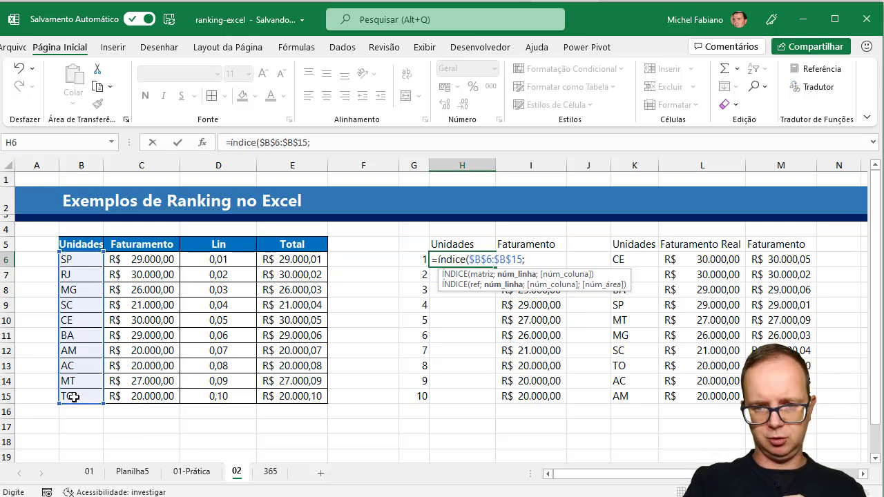
pyautogui.write('corre')
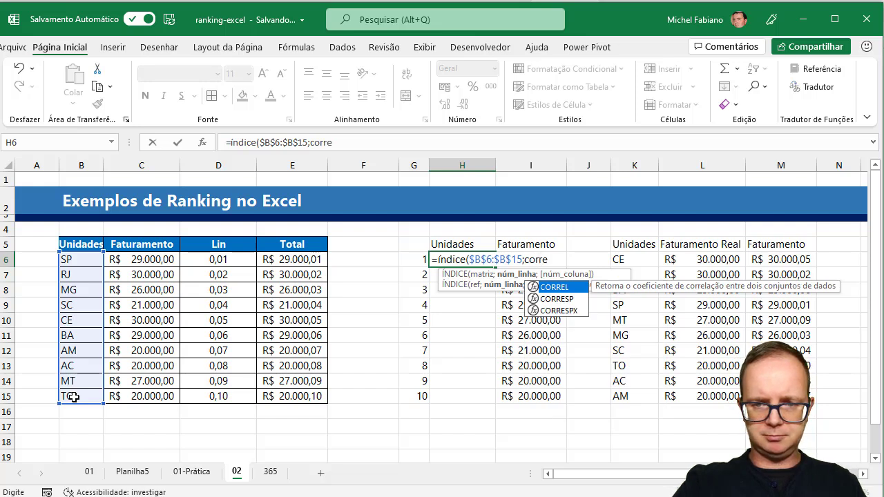
pyautogui.write('sp(')
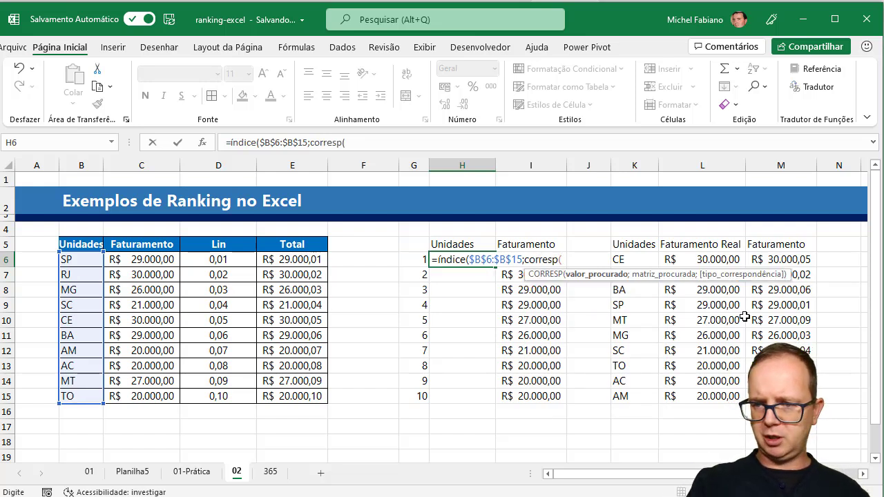
pyautogui.click(791, 259)
pyautogui.write(';')
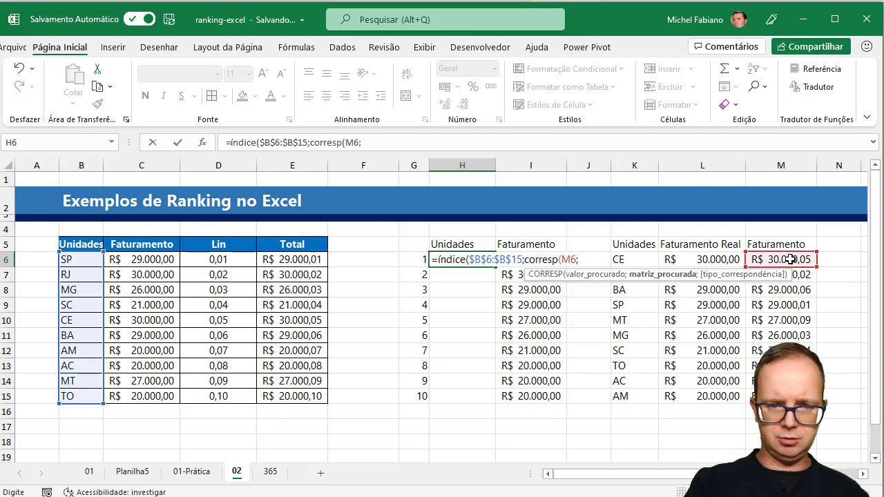
pyautogui.moveTo(301, 260); pyautogui.dragTo(298, 396)
pyautogui.press('F4')
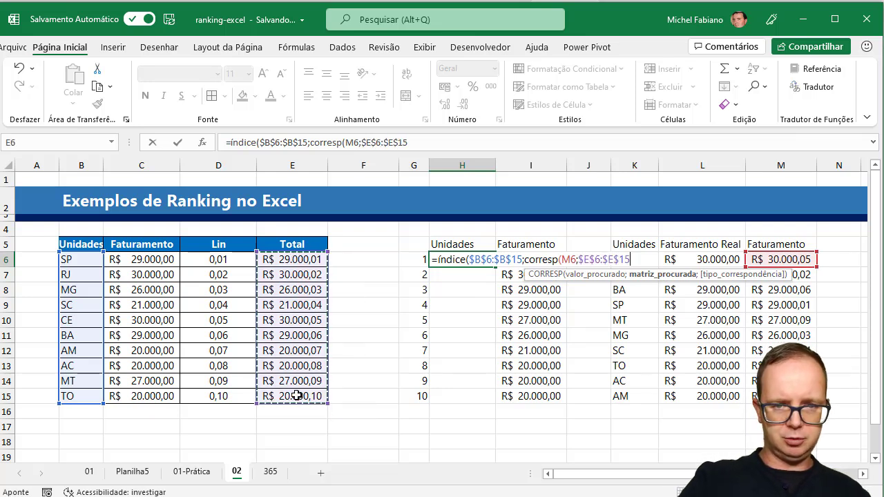
pyautogui.write(';0')
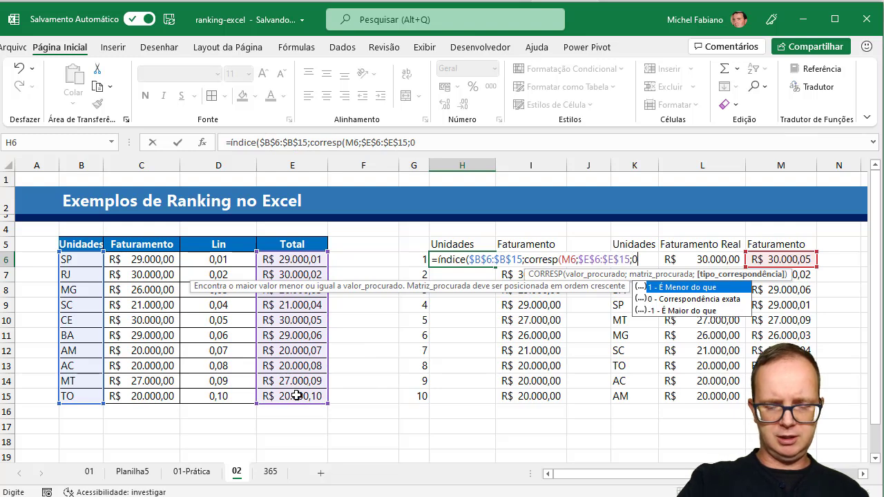
pyautogui.write('))')
pyautogui.press('Return')
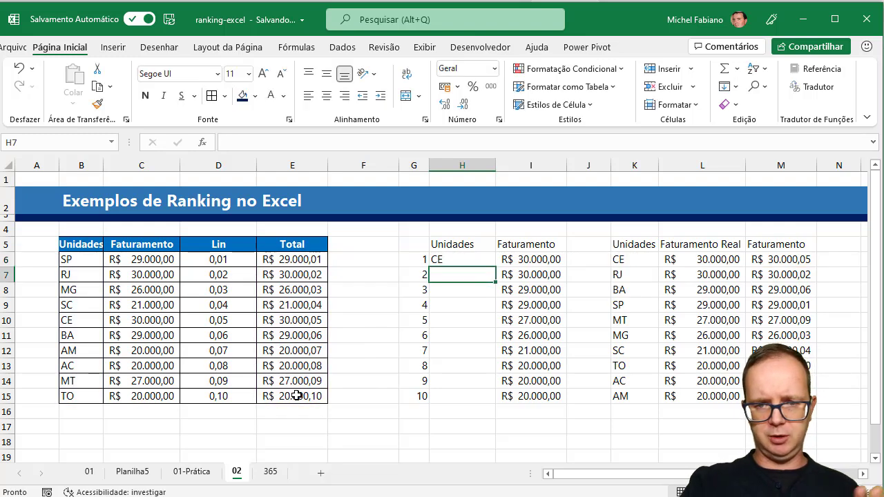
pyautogui.click(477, 261)
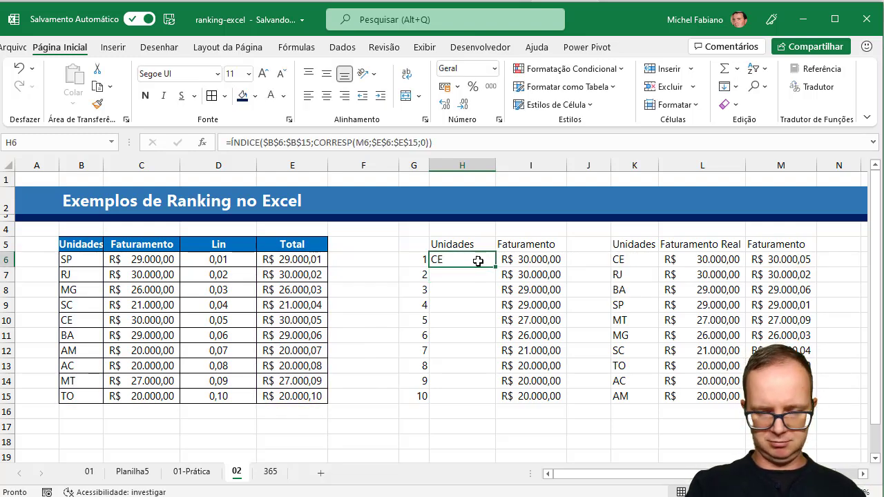
pyautogui.doubleClick(491, 267)
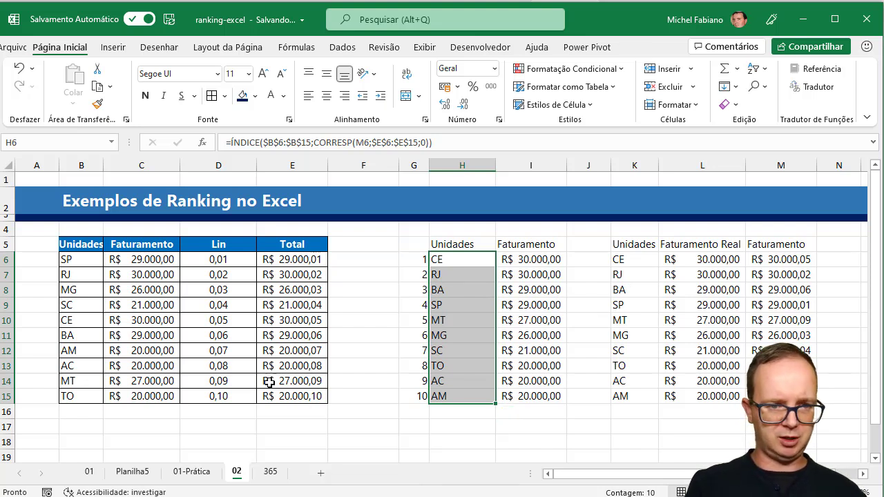
# Test the rankings by setting the source table's Faturamento to 40000 for SP in C6 and 9000 for CE in C10
pyautogui.click(162, 263)
pyautogui.write('40000')
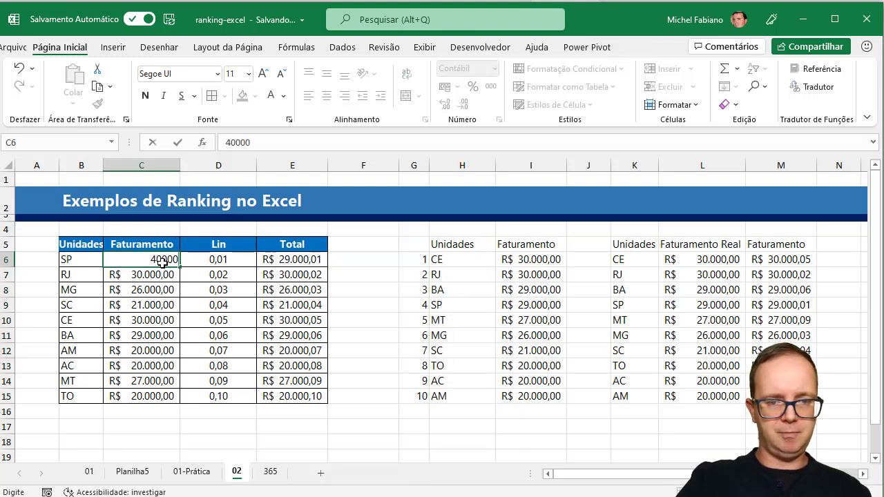
pyautogui.press('Return')
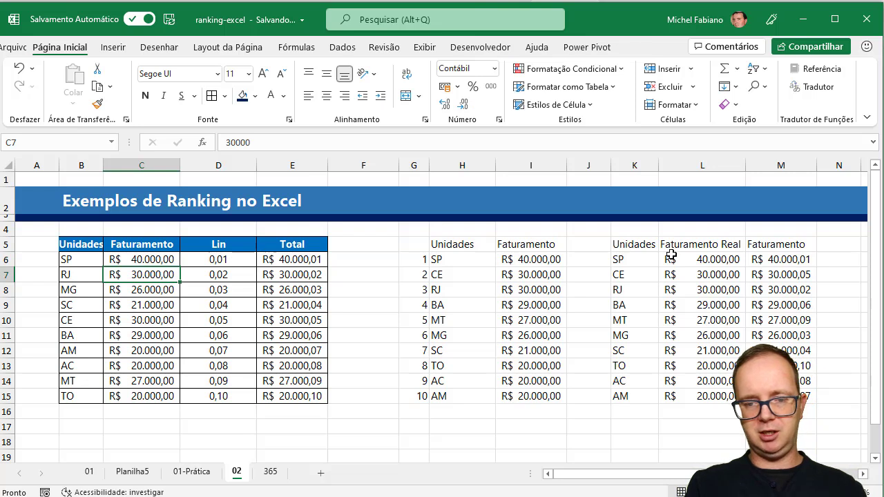
pyautogui.click(157, 319)
pyautogui.write('9000')
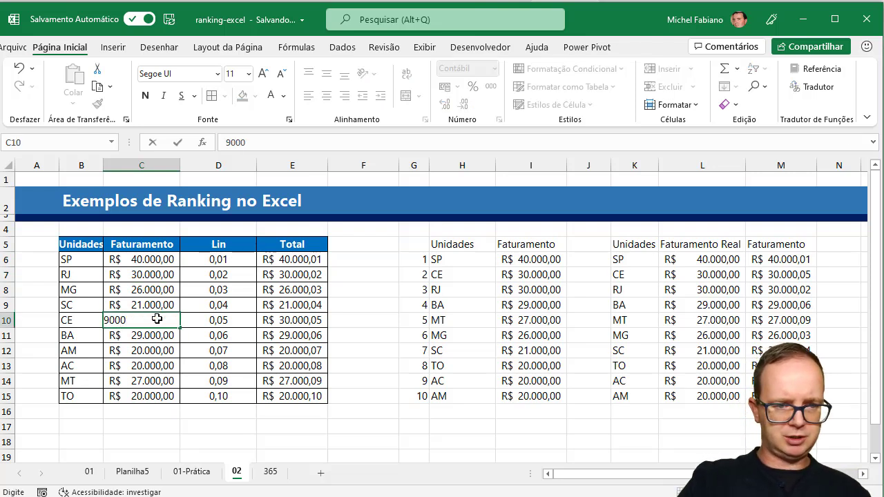
pyautogui.press('Return')
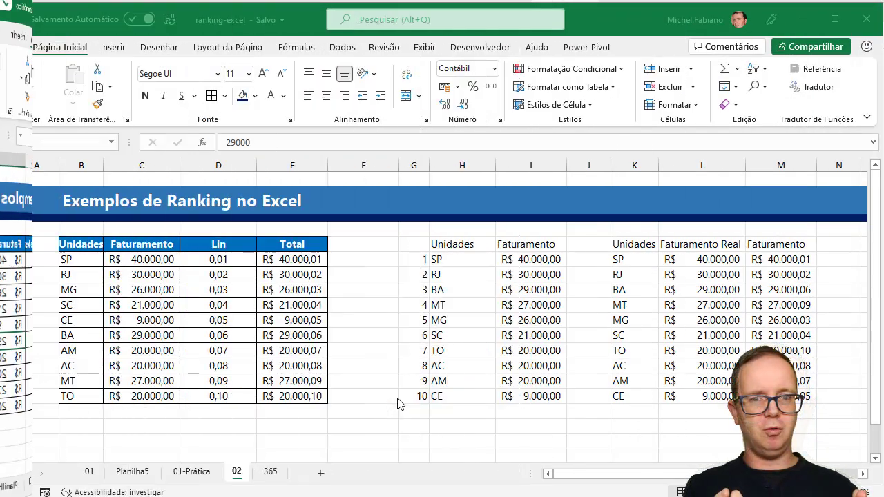
# On sheet 365, format the Lin values in D6:D15 as Número and enter =LIN(A1)/100 in D6
pyautogui.click(270, 473)
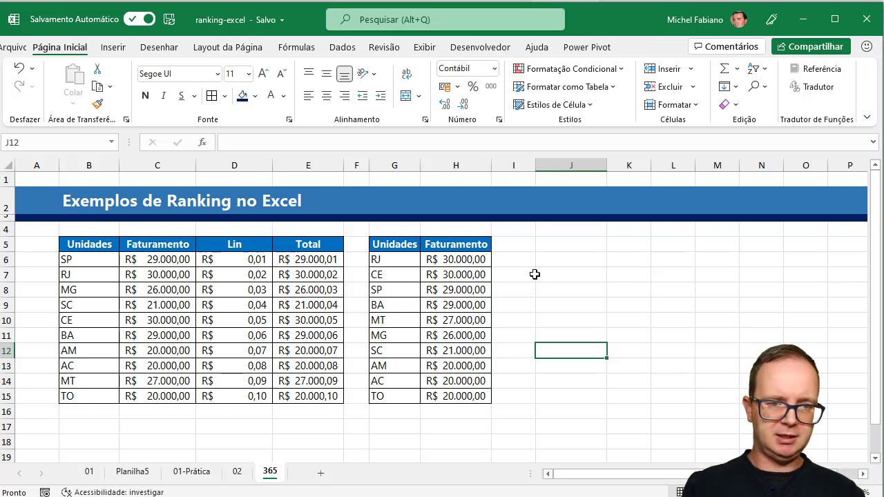
pyautogui.click(243, 261)
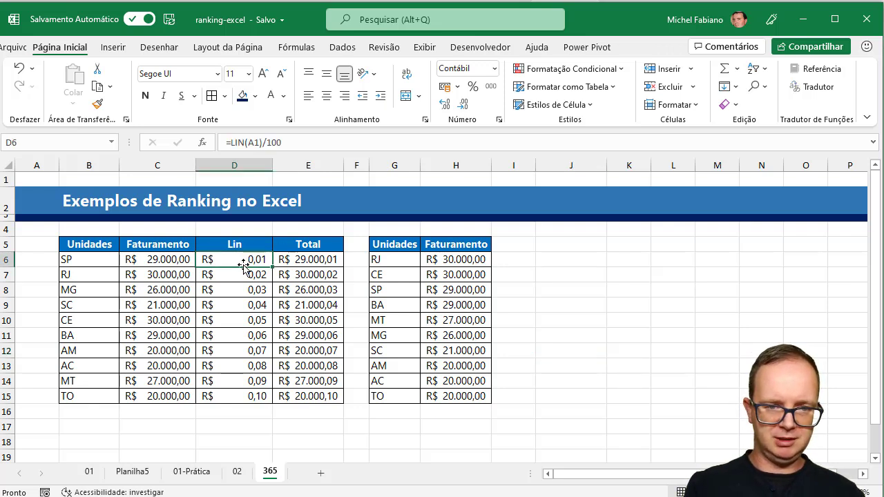
pyautogui.moveTo(244, 266); pyautogui.dragTo(246, 395)
pyautogui.click(495, 68)
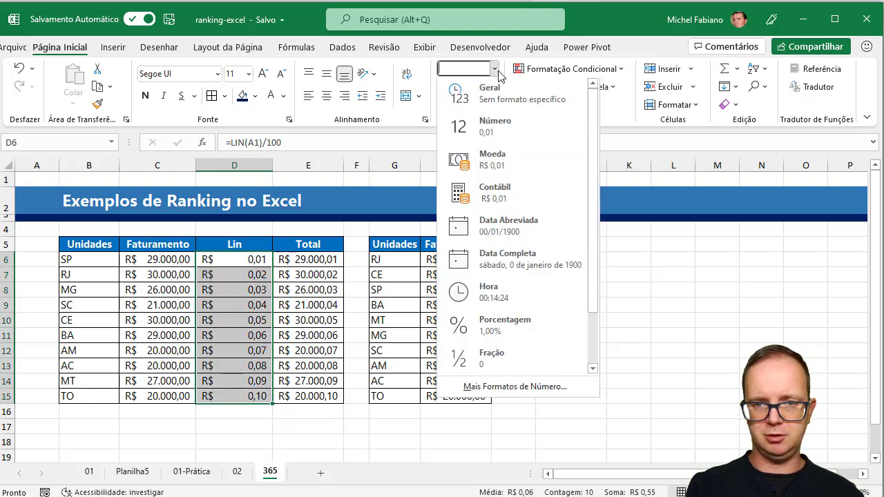
pyautogui.click(494, 128)
pyautogui.write('=li')
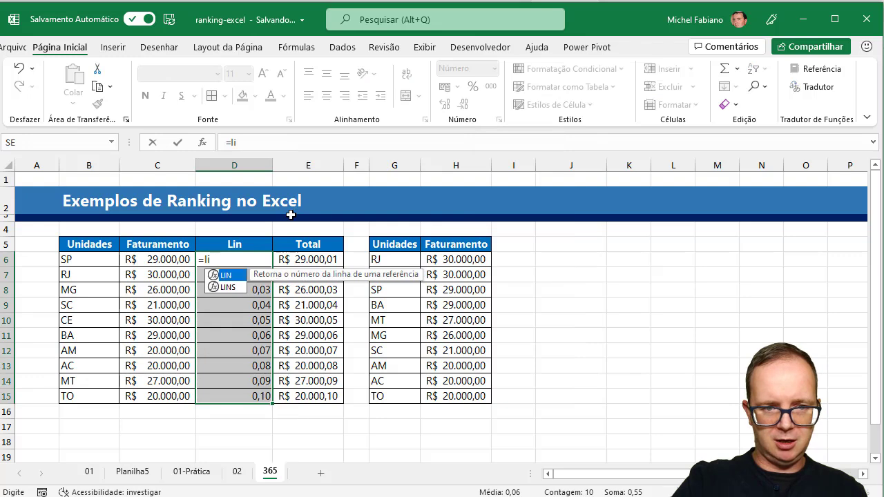
pyautogui.write('n(a1)')
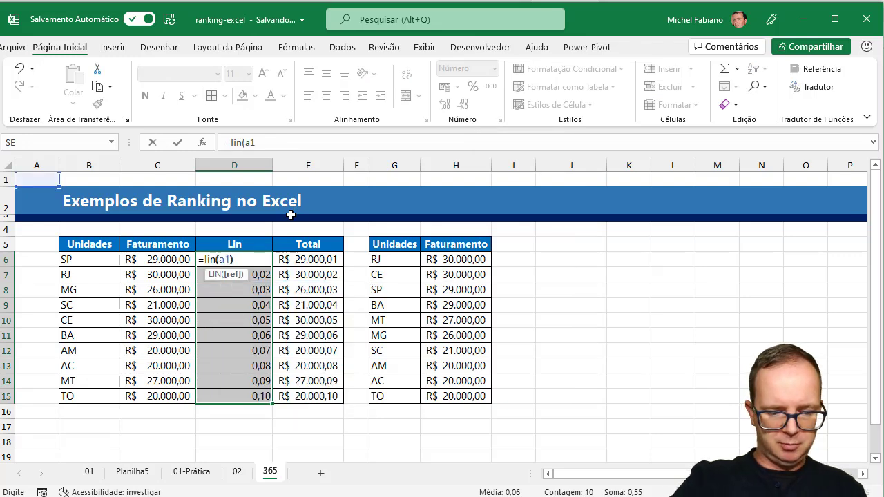
pyautogui.write('/100')
pyautogui.press('Return')
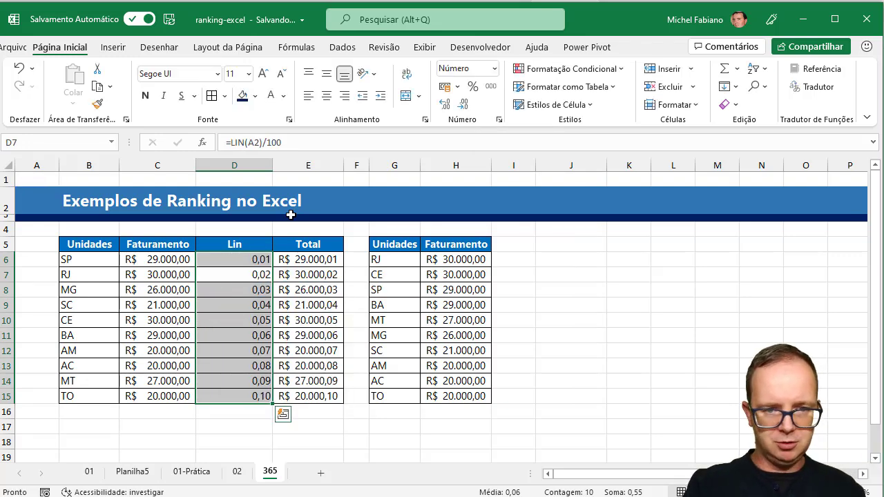
pyautogui.click(265, 261)
pyautogui.hotkey('ctrl', 'shift', 'Down')
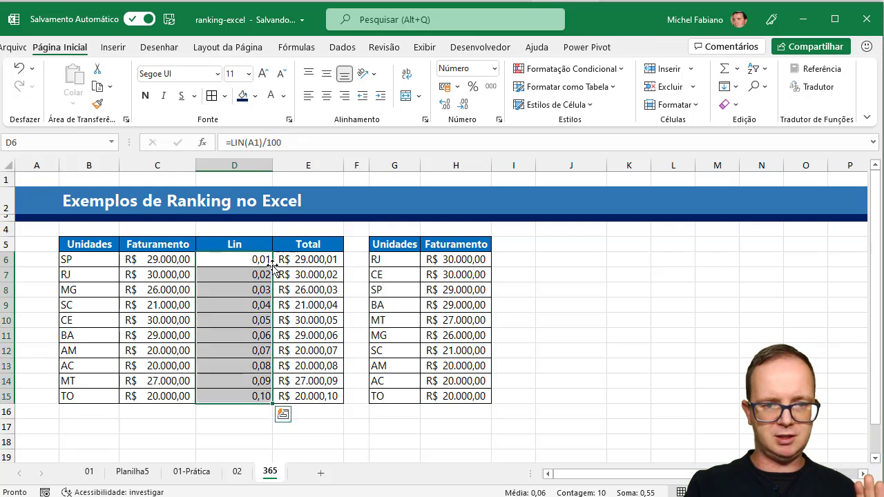
# Enter =C6+D6 in E6 and fill it down the Total column to E15
pyautogui.click(299, 260)
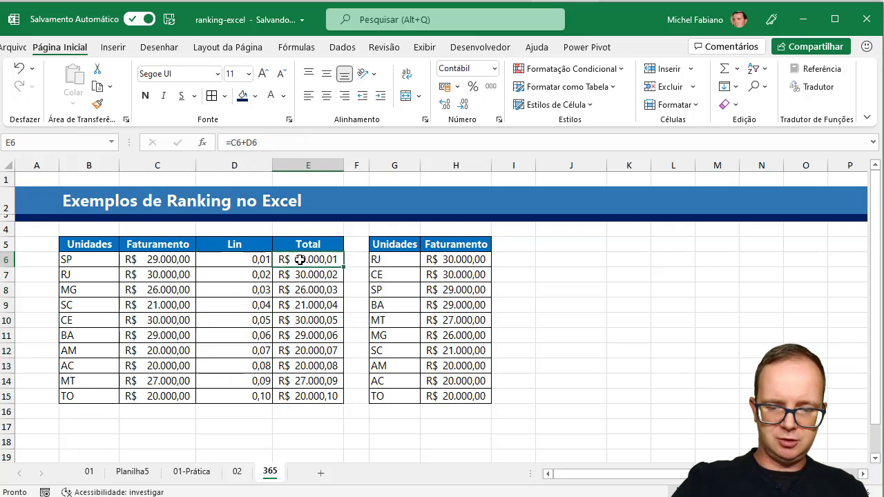
pyautogui.write('=')
pyautogui.click(157, 259)
pyautogui.write('+')
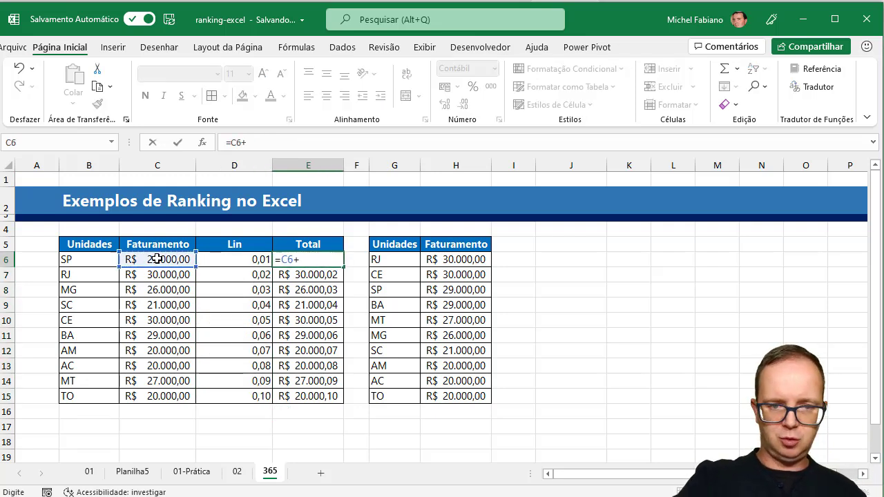
pyautogui.click(228, 260)
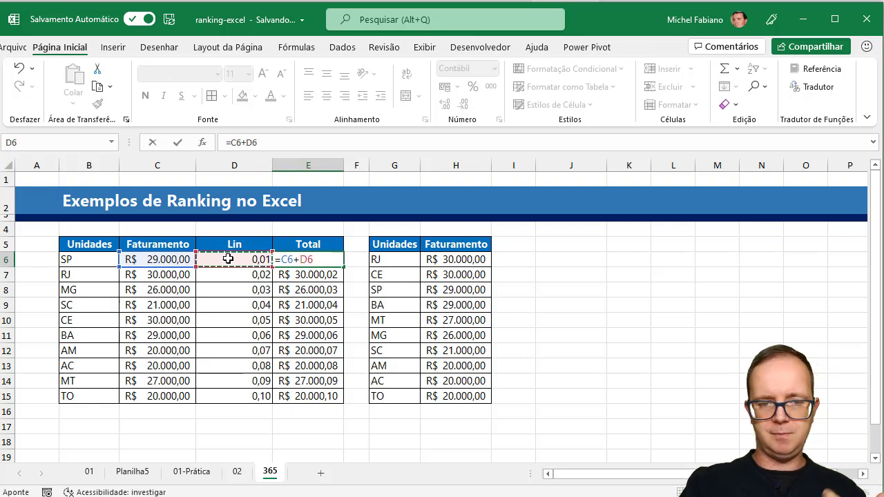
pyautogui.press('Return')
pyautogui.click(293, 260)
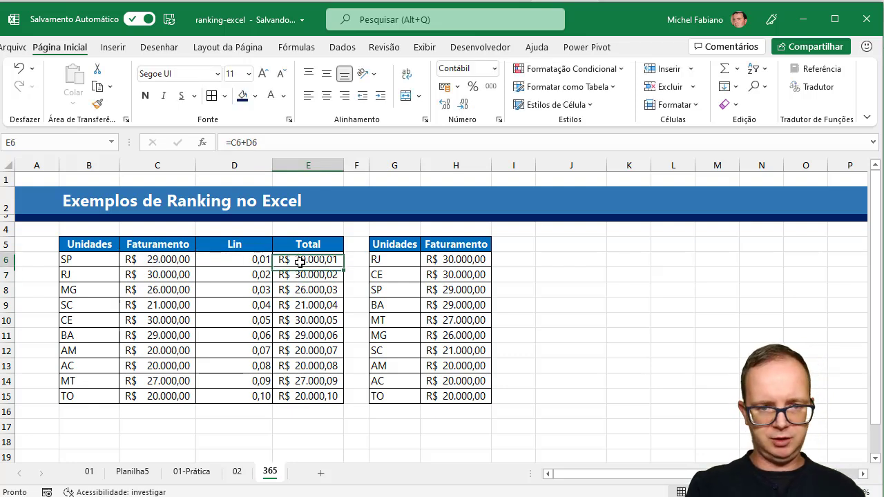
pyautogui.doubleClick(342, 266)
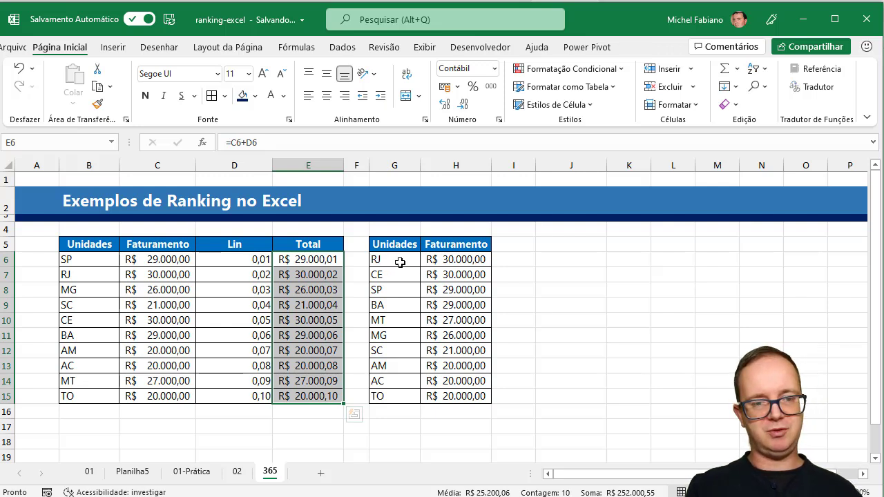
# Inspect the CLASSIFICARPOR formula behind the sorted Unidades and Faturamento table in H6 and G6
pyautogui.click(449, 259)
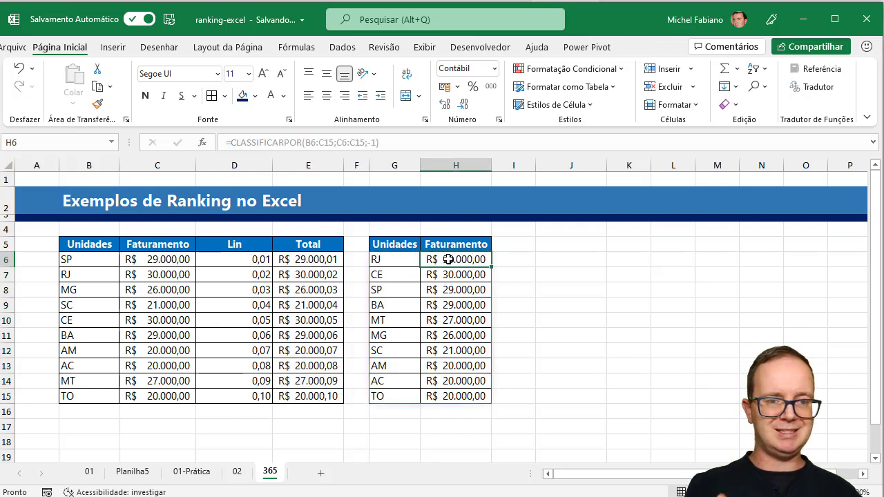
pyautogui.doubleClick(406, 259)
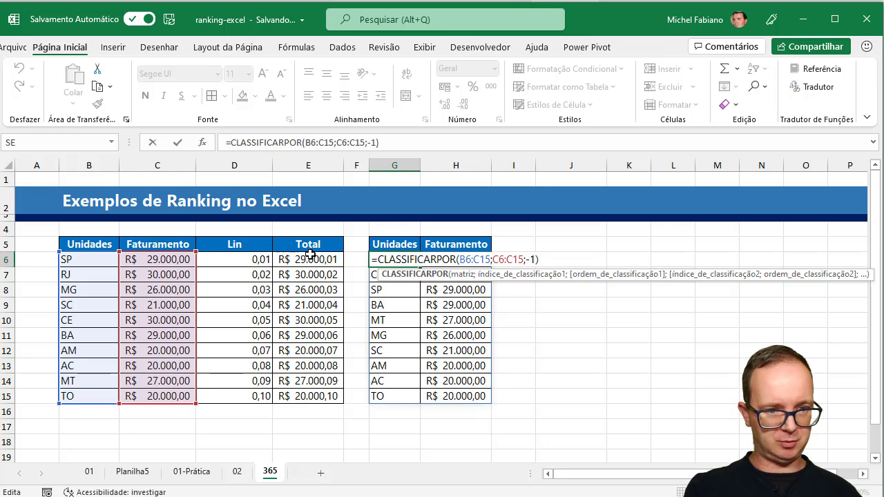
pyautogui.press('Return')
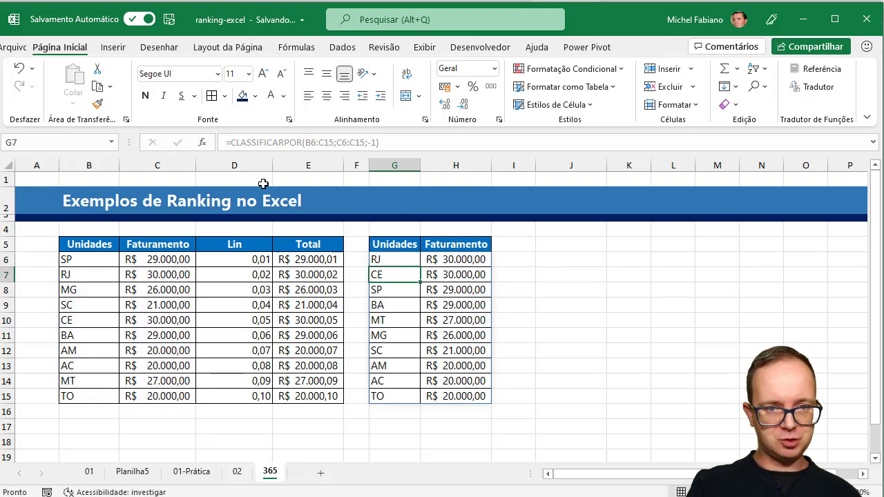
# Delete the Lin and Total helper columns D and E, and select the sorted table's first Faturamento value
pyautogui.moveTo(254, 164); pyautogui.dragTo(320, 163)
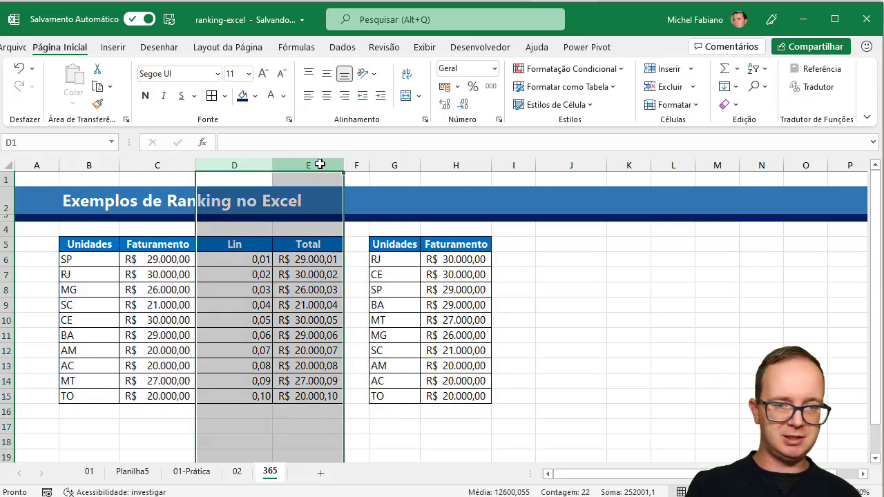
pyautogui.rightClick(320, 164)
pyautogui.click(360, 297)
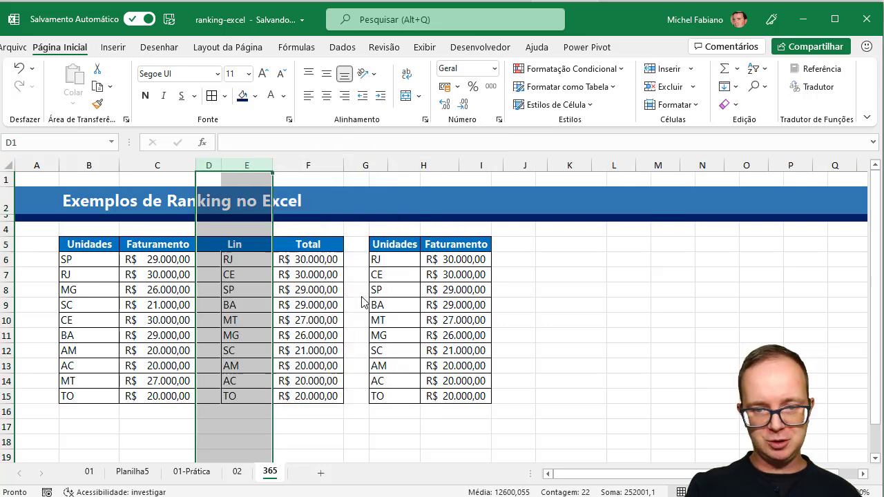
pyautogui.click(362, 297)
pyautogui.click(306, 259)
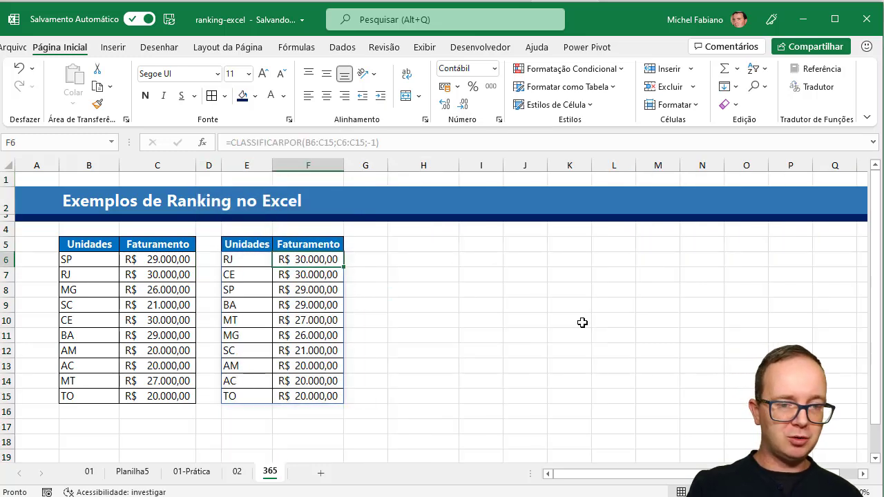
# Set SP's Faturamento in C6 of the source table to 45000
pyautogui.click(176, 260)
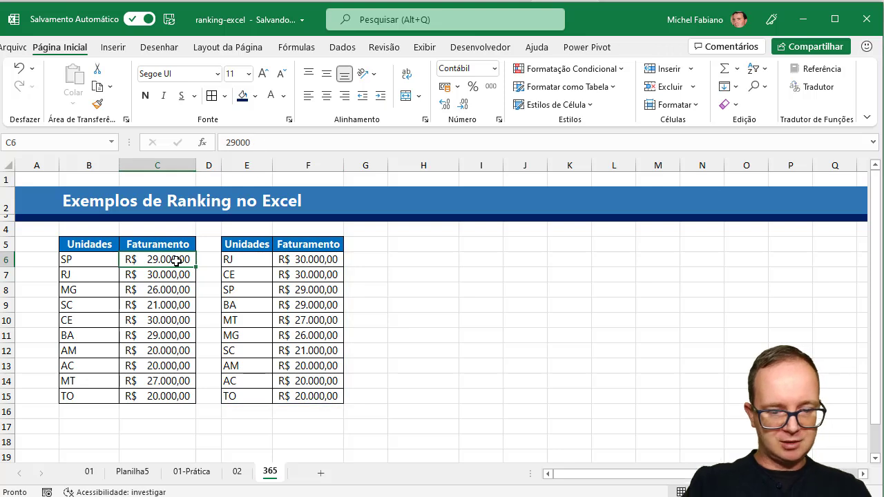
pyautogui.write('45000')
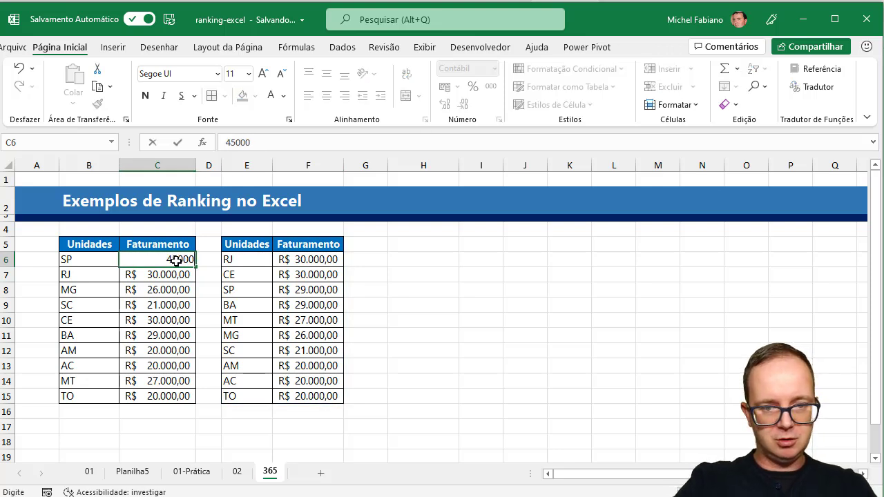
pyautogui.press('Tab')
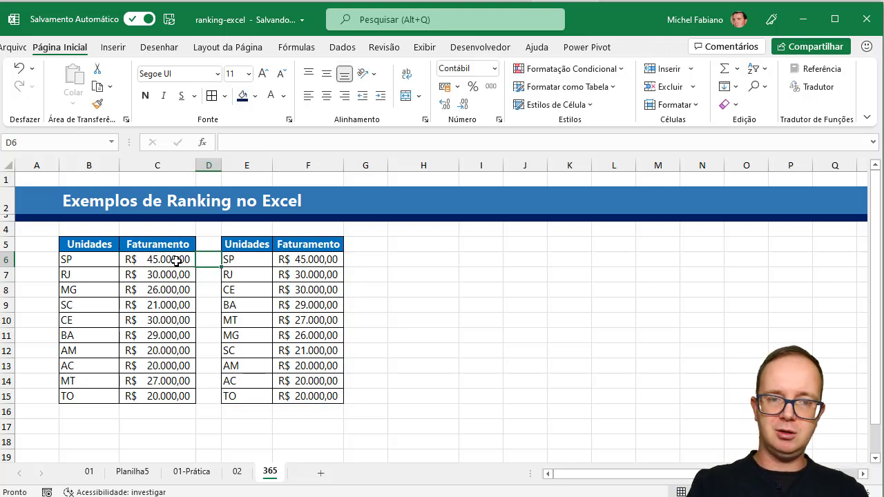
# Clear the CLASSIFICARPOR results from E6:F15, keeping the Unidades and Faturamento headers
pyautogui.click(246, 259)
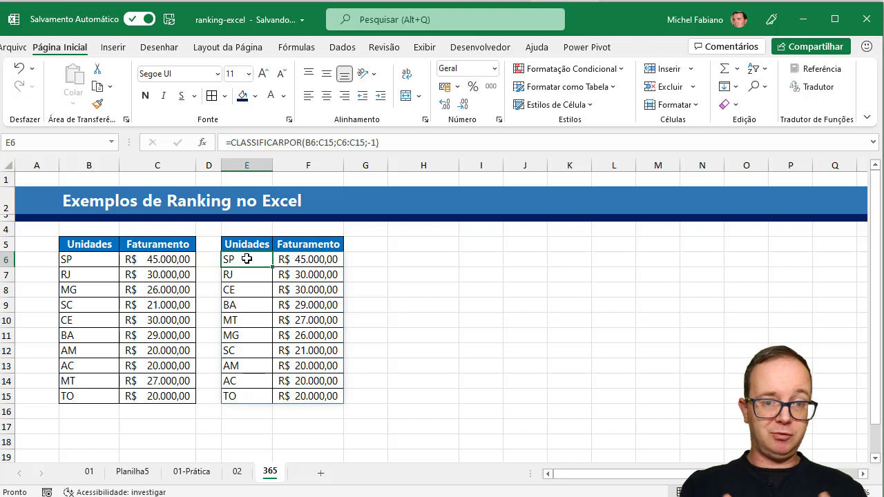
pyautogui.hotkey('shift', 'Right')
pyautogui.hotkey('shift', 'Down')
pyautogui.hotkey('shift', 'Down')
pyautogui.hotkey('shift', 'Down')
pyautogui.hotkey('shift', 'Down')
pyautogui.hotkey('shift', 'Down')
pyautogui.hotkey('shift', 'Down')
pyautogui.hotkey('shift', 'Down')
pyautogui.hotkey('shift', 'Down')
pyautogui.hotkey('shift', 'Down')
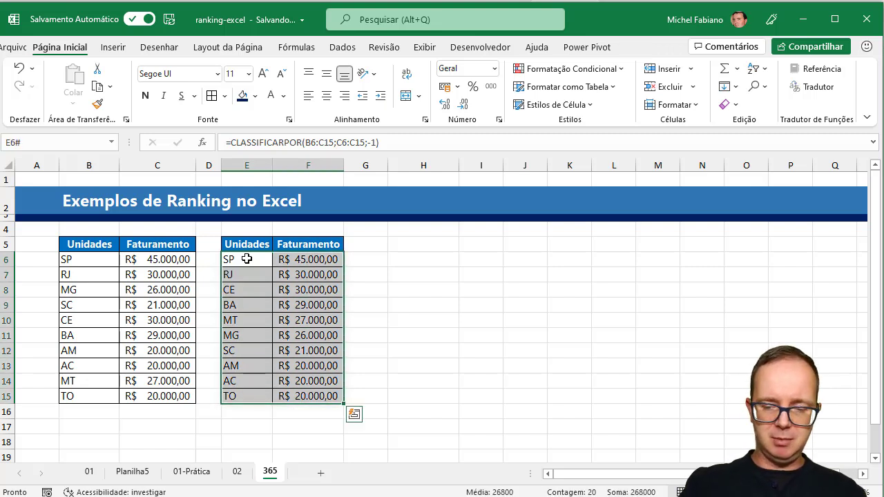
pyautogui.press('Delete')
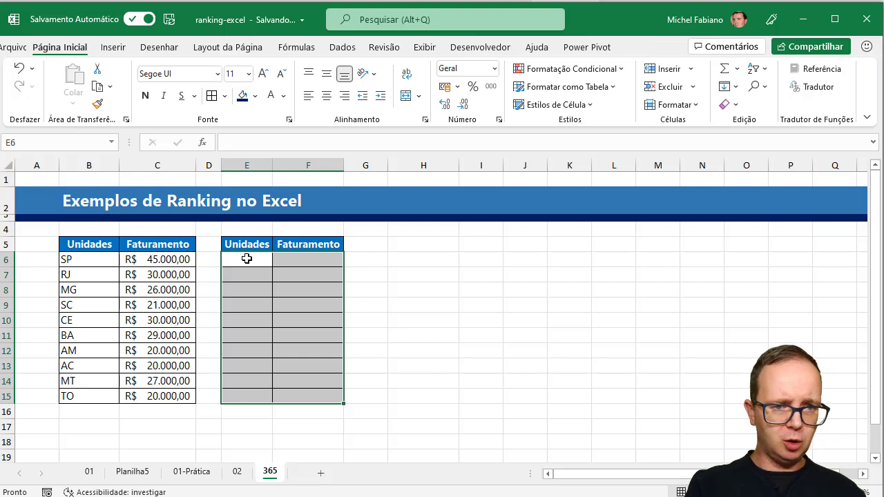
# Enter =CLASSIFICARPOR(B6:C15;C6:C15;1) in E6 to sort the units by revenue in ascending order
pyautogui.click(247, 258)
pyautogui.write('=clas')
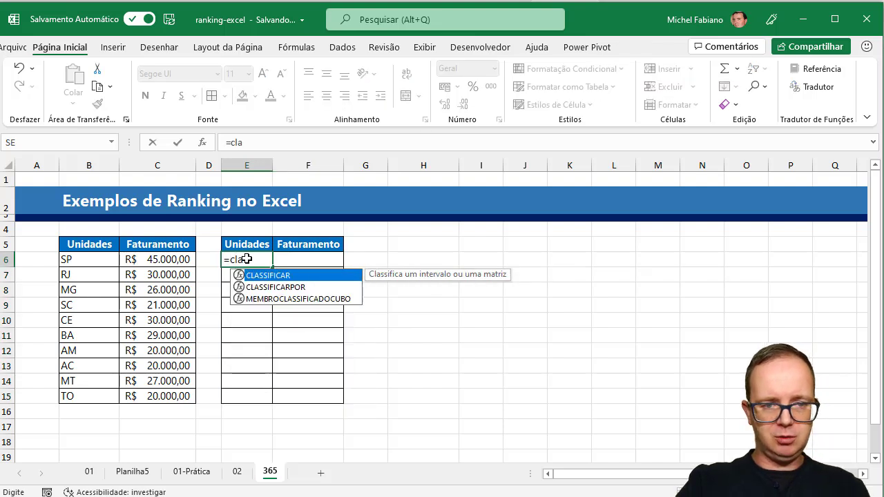
pyautogui.doubleClick(290, 294)
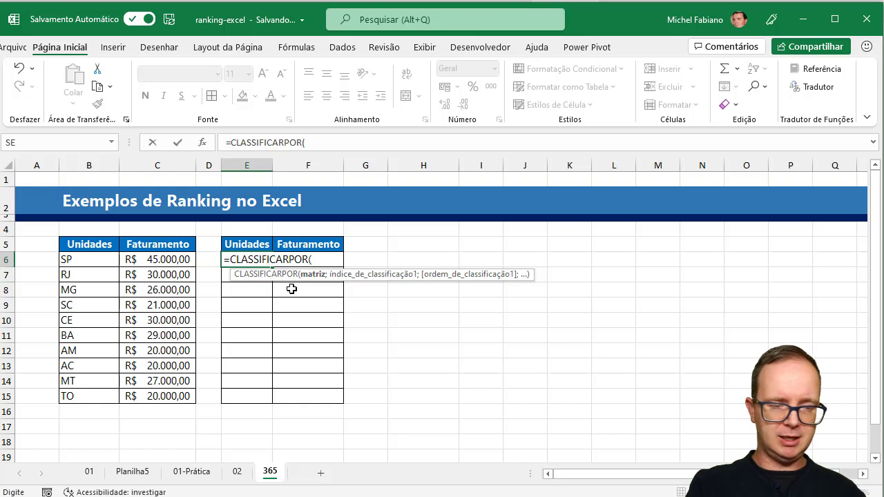
pyautogui.click(102, 259)
pyautogui.moveTo(101, 259); pyautogui.dragTo(145, 393)
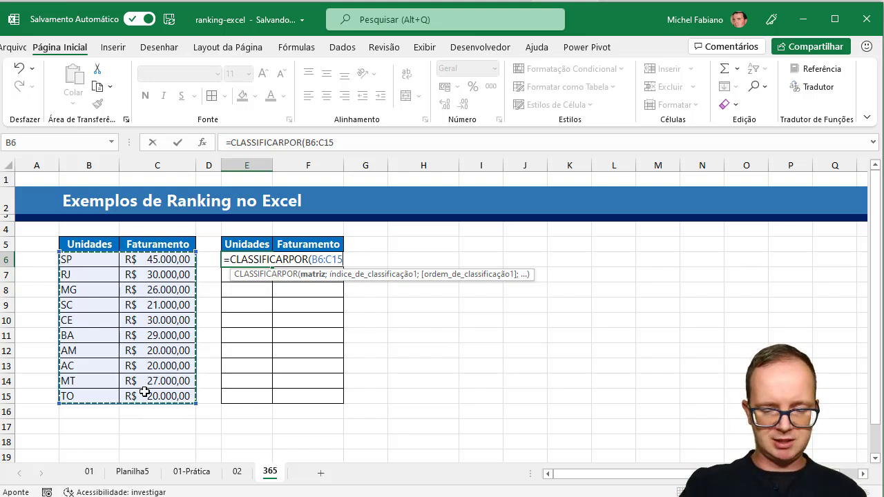
pyautogui.write(';')
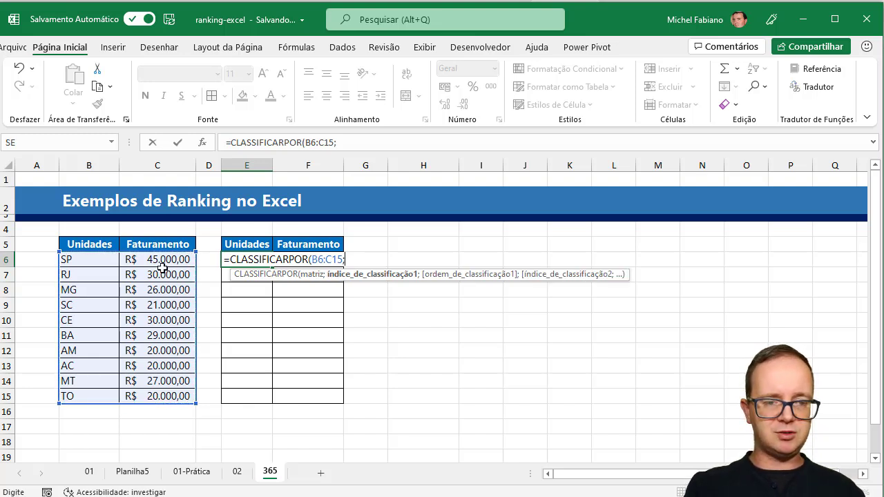
pyautogui.moveTo(173, 260); pyautogui.dragTo(164, 394)
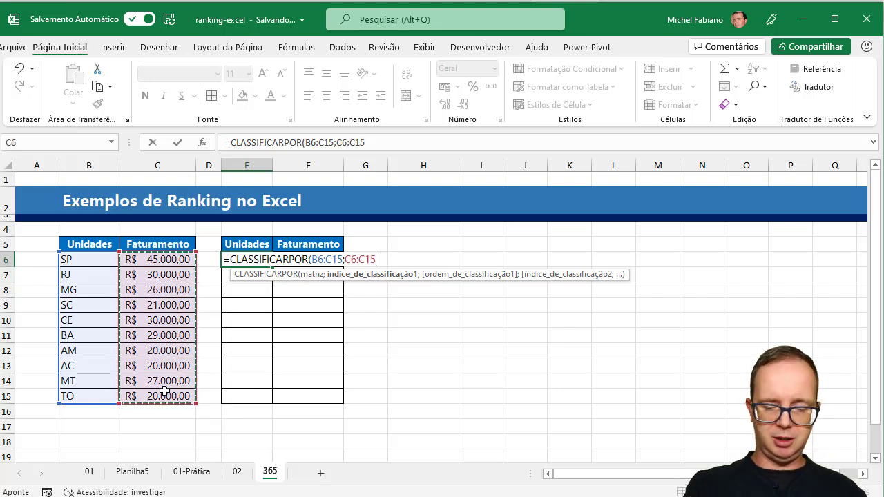
pyautogui.write(';')
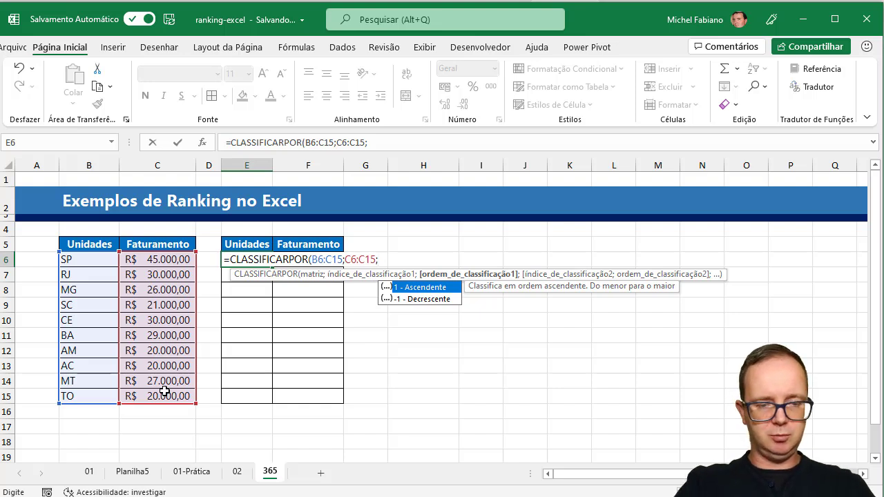
pyautogui.write('1)')
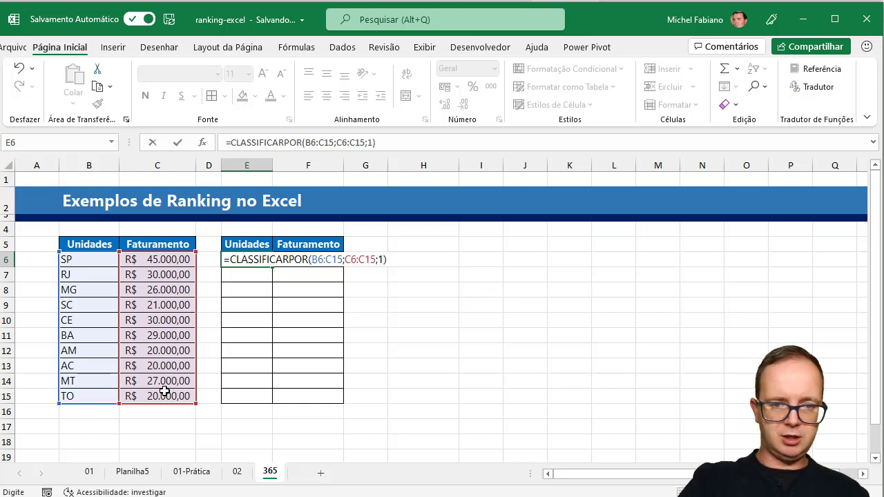
pyautogui.press('Return')
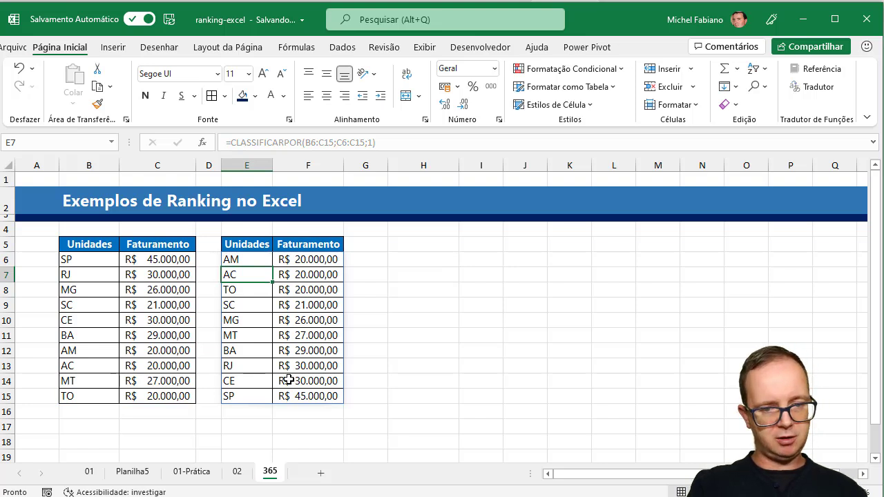
# Change the sort order argument of the CLASSIFICARPOR formula in E6 to -1 for descending order
pyautogui.doubleClick(249, 260)
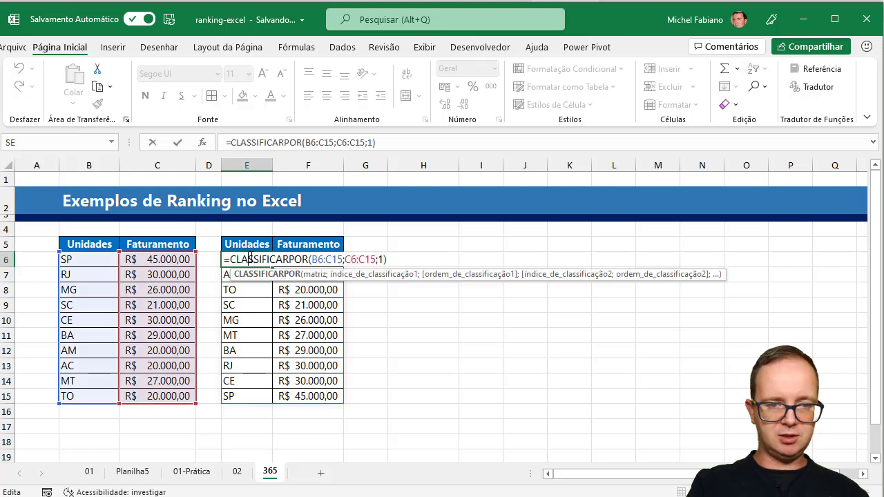
pyautogui.click(382, 259)
pyautogui.write('-')
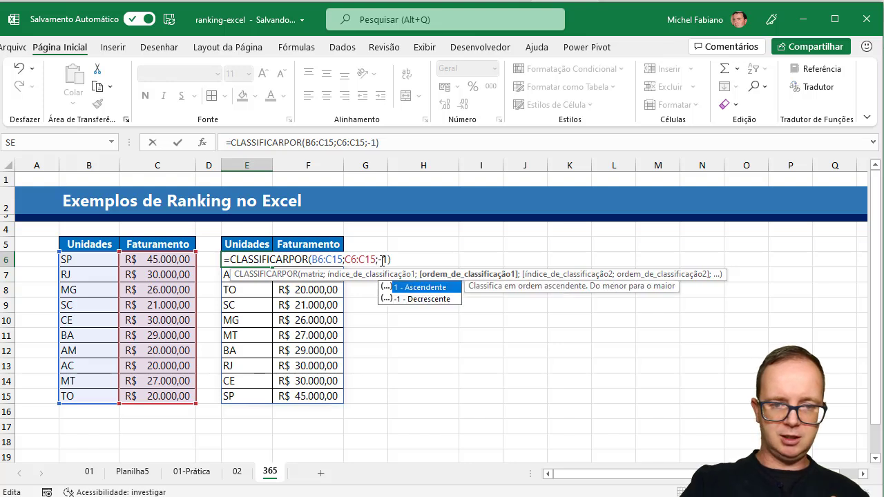
pyautogui.press('Return')
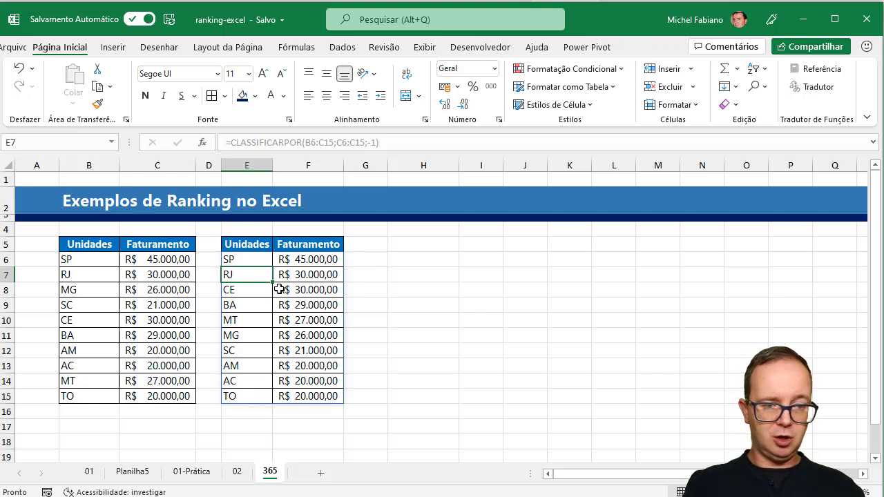
# Set the Faturamento of AC in C13 and of AM in C12 to 55000 each
pyautogui.click(156, 368)
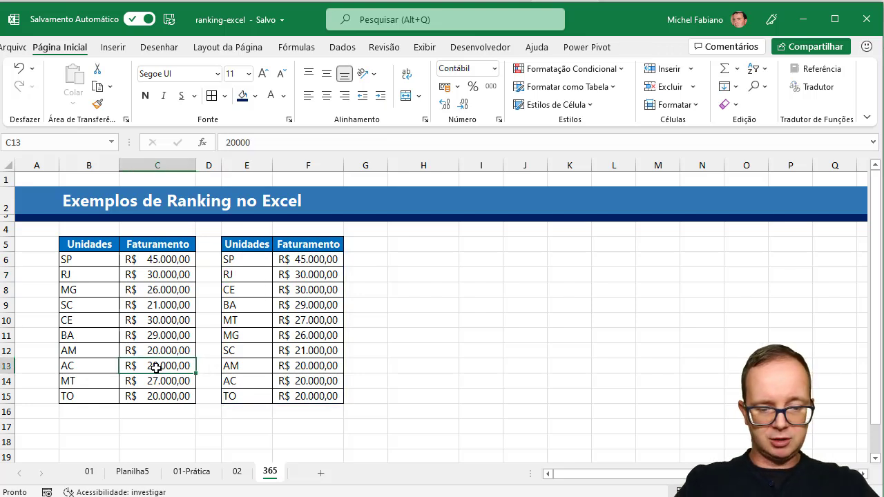
pyautogui.write('55.')
pyautogui.write('000')
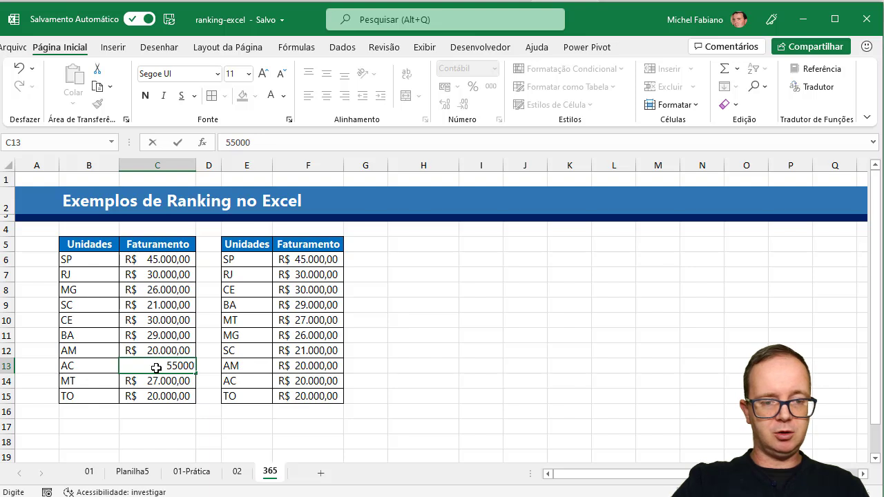
pyautogui.press('Tab')
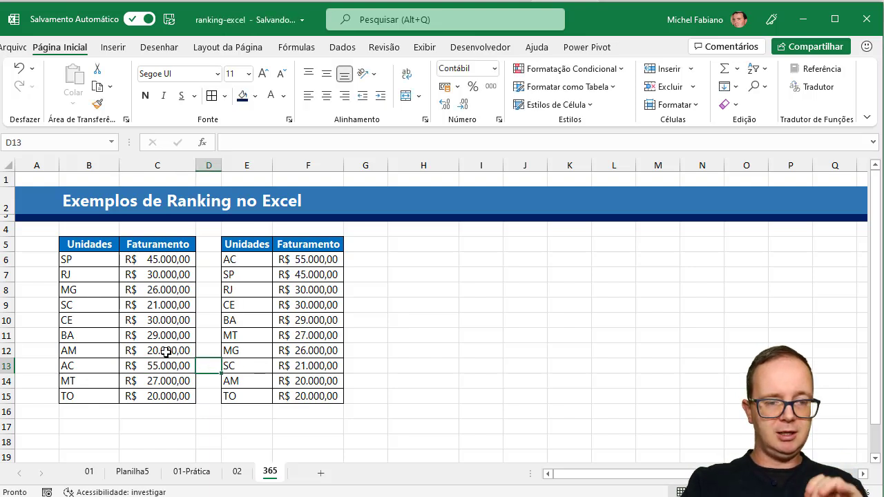
pyautogui.click(166, 352)
pyautogui.write('55.000')
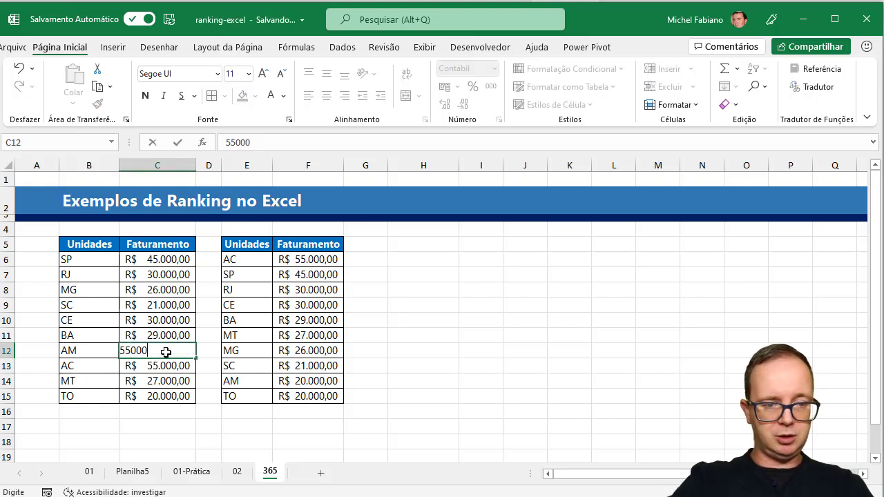
pyautogui.press('Tab')
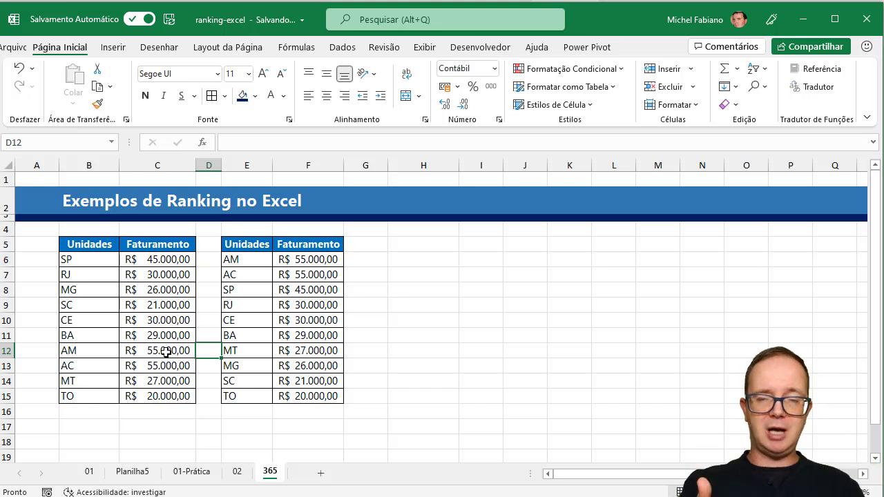